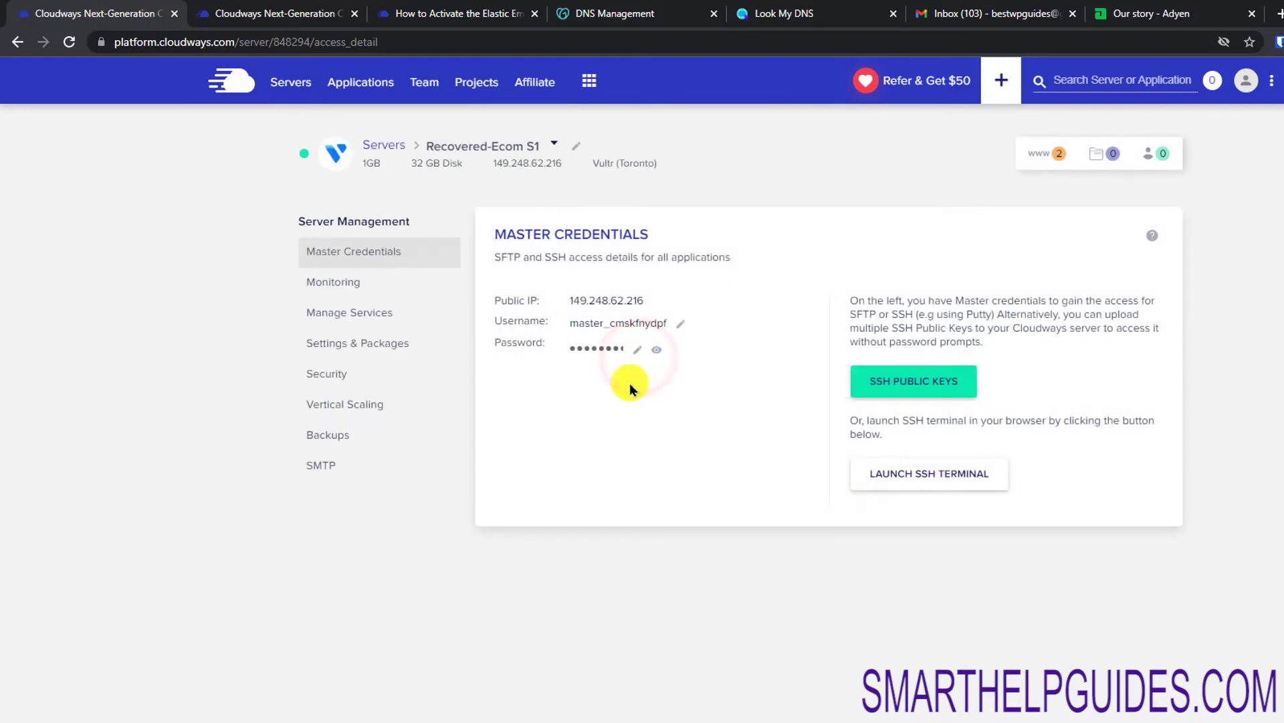
Step: Enable Elastic Email as the SMTP service for the Recovered-Ecom S1 server
{"action": "left_click", "coordinate": [332, 470]}
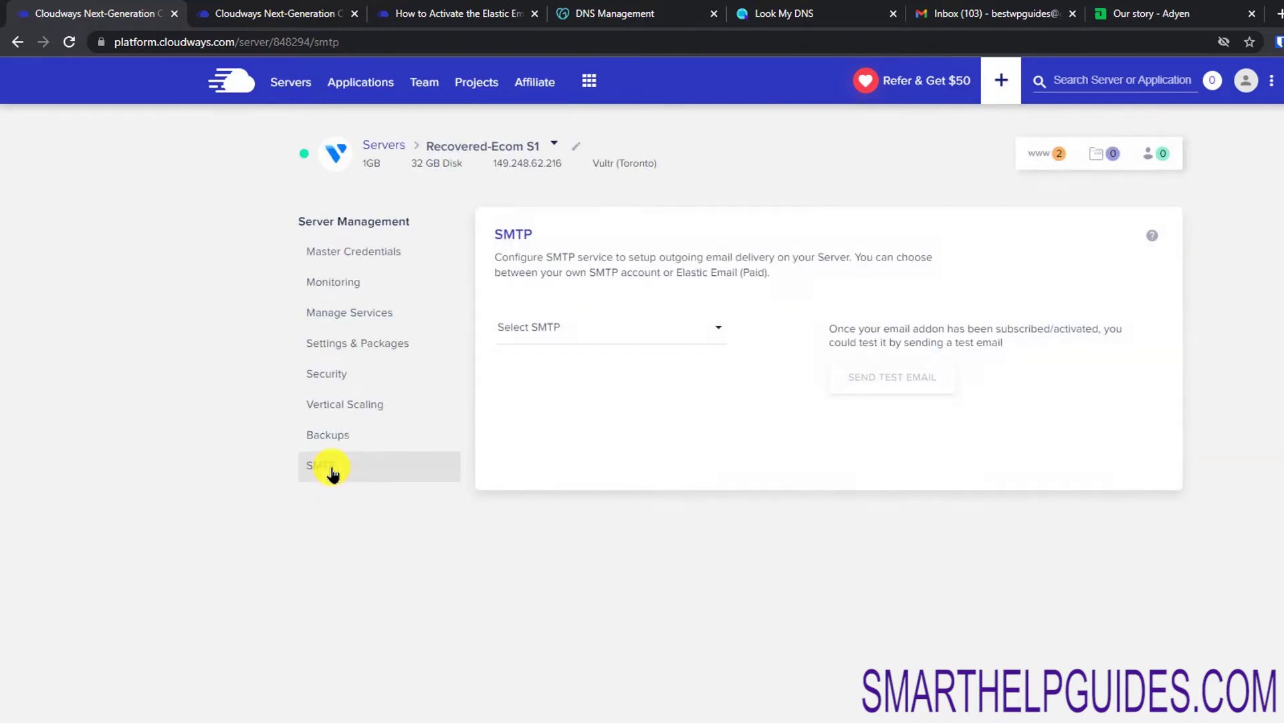
{"action": "left_click", "coordinate": [573, 333]}
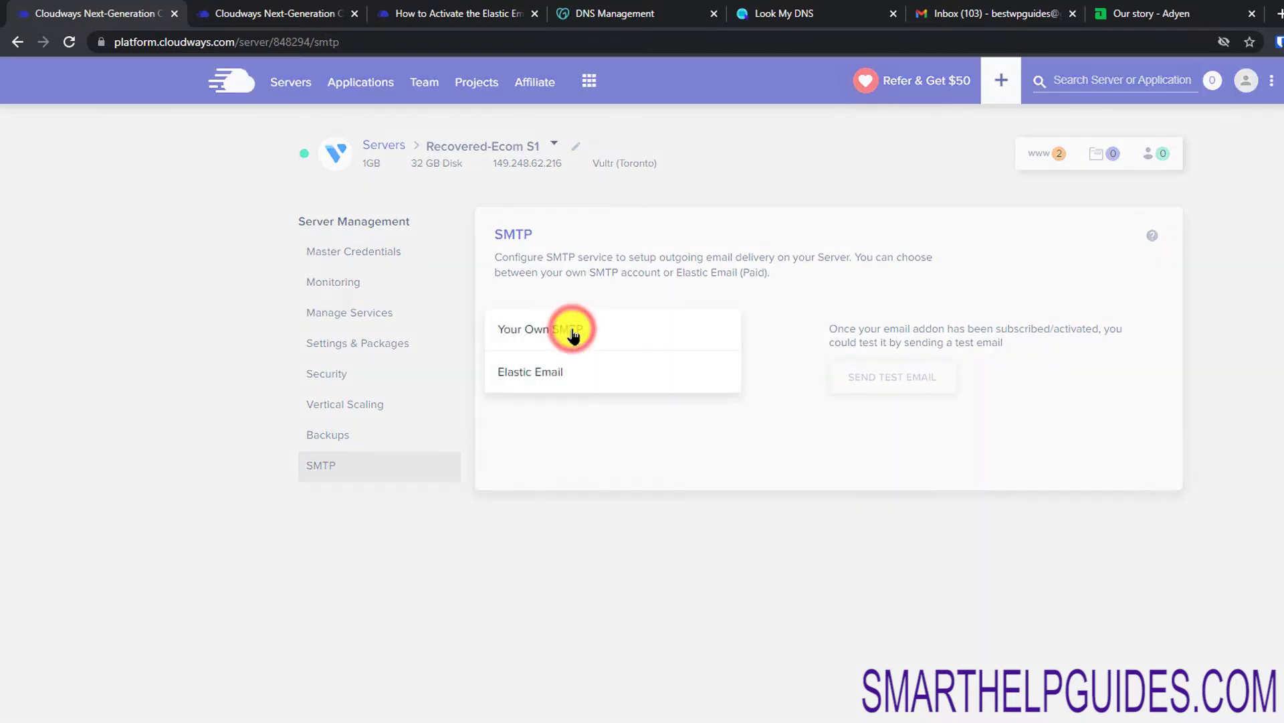
{"action": "left_click", "coordinate": [539, 376]}
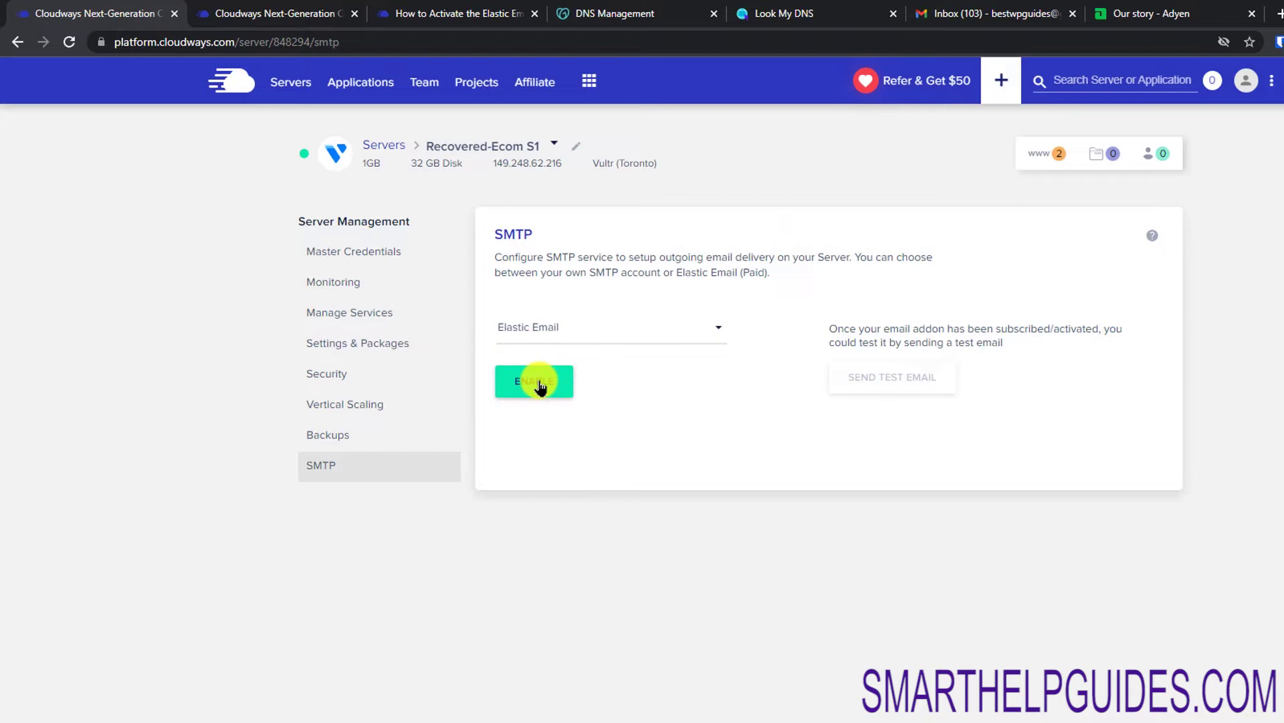
{"action": "left_click", "coordinate": [536, 381]}
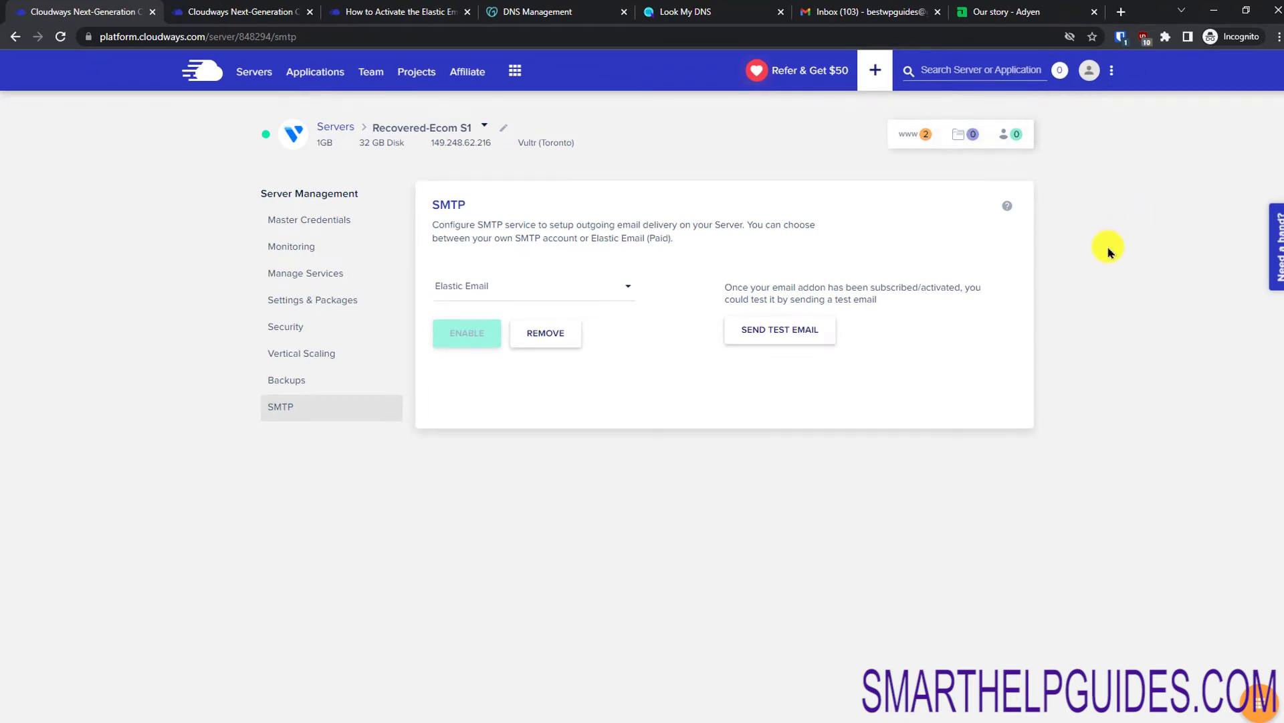
Step: Open the Elastic Email add-on's domain verification and request verification of the domain smartclouds.shop
{"action": "left_click", "coordinate": [516, 72]}
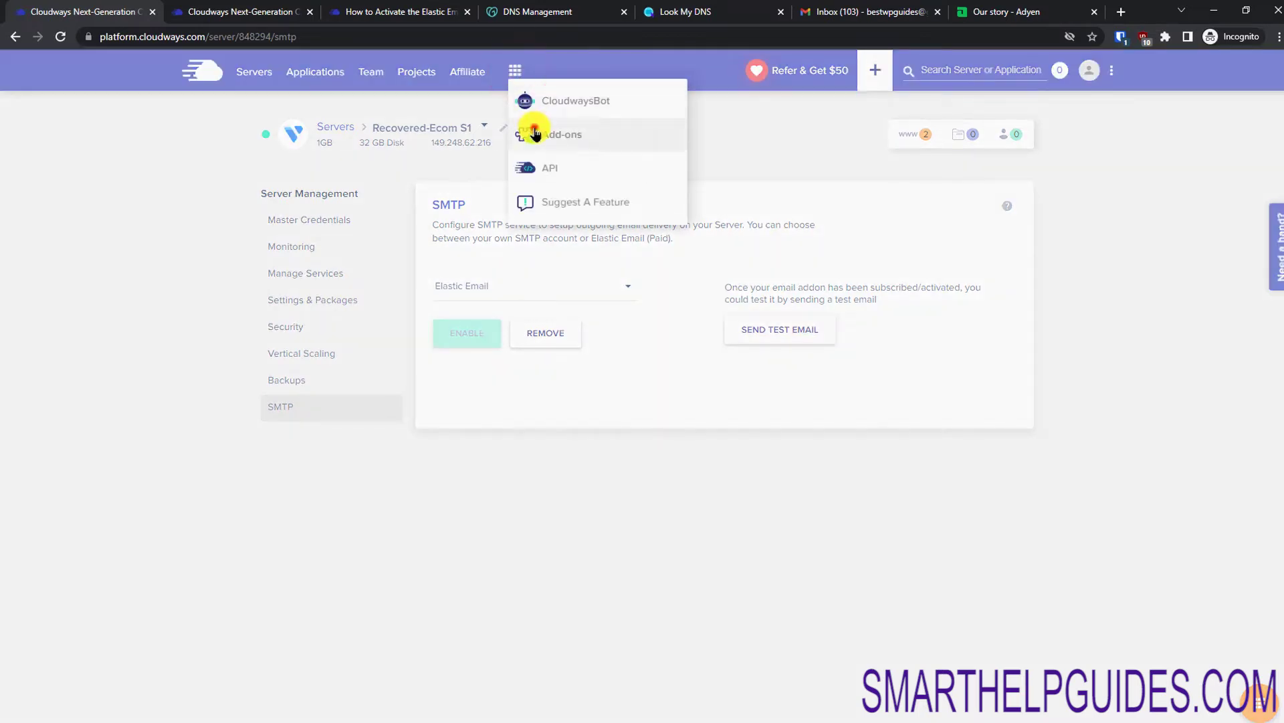
{"action": "left_click", "coordinate": [533, 134]}
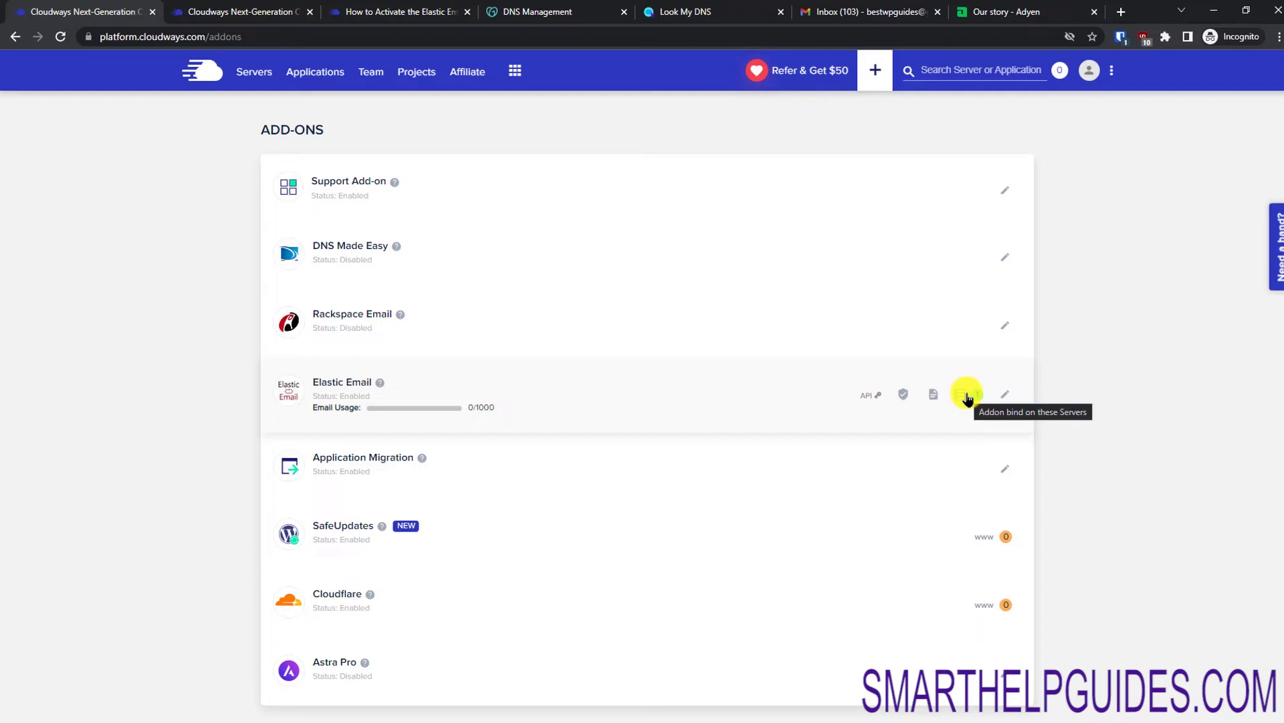
{"action": "left_click", "coordinate": [904, 398]}
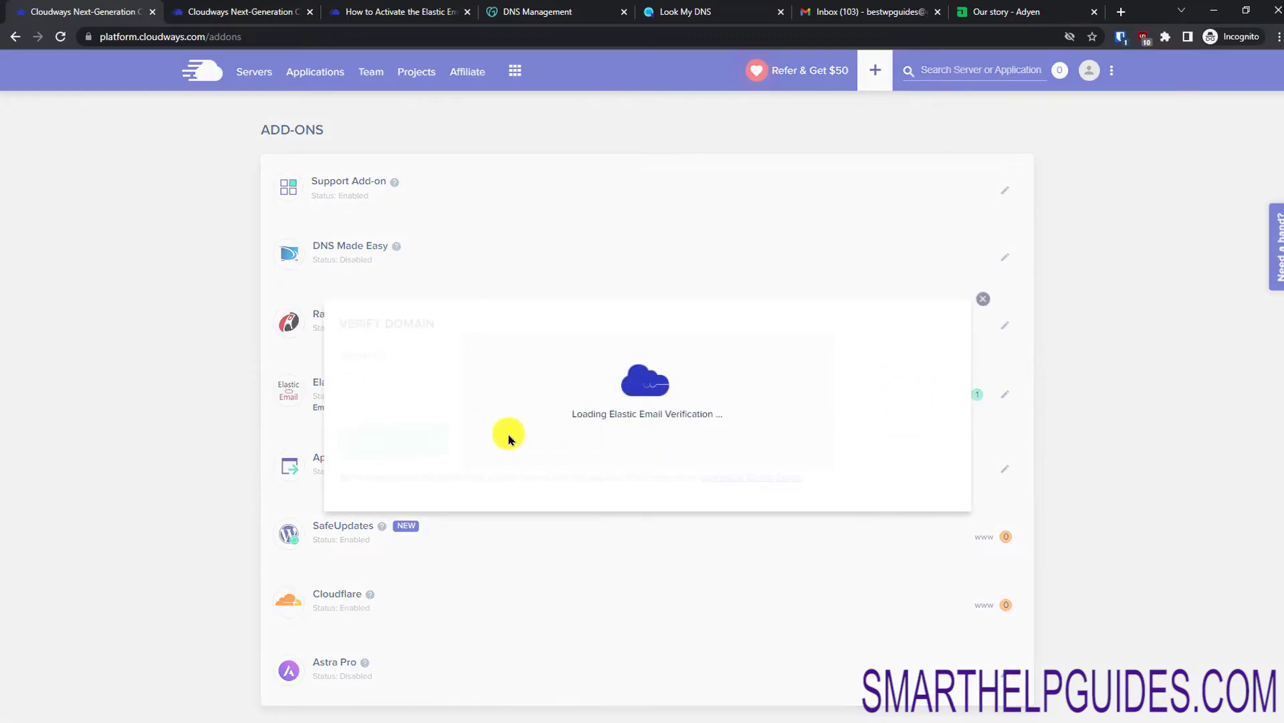
{"action": "left_click", "coordinate": [487, 360]}
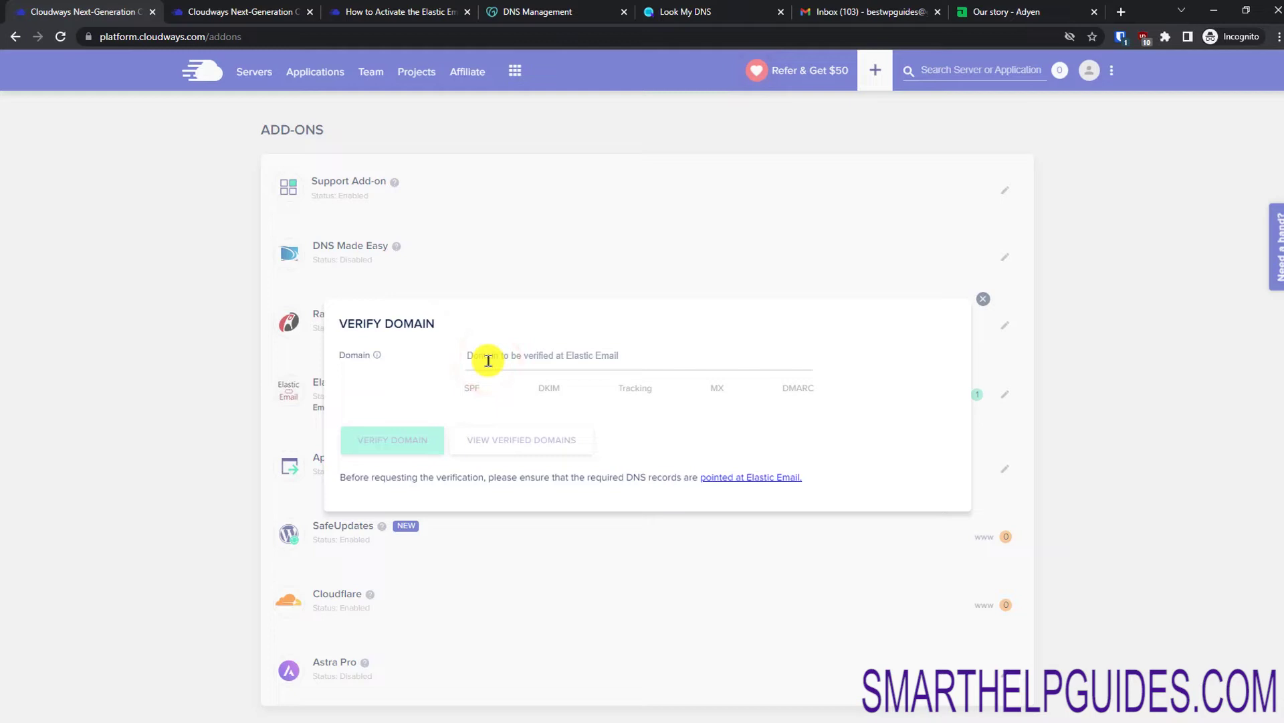
{"action": "type", "text": "smartclouds.shop"}
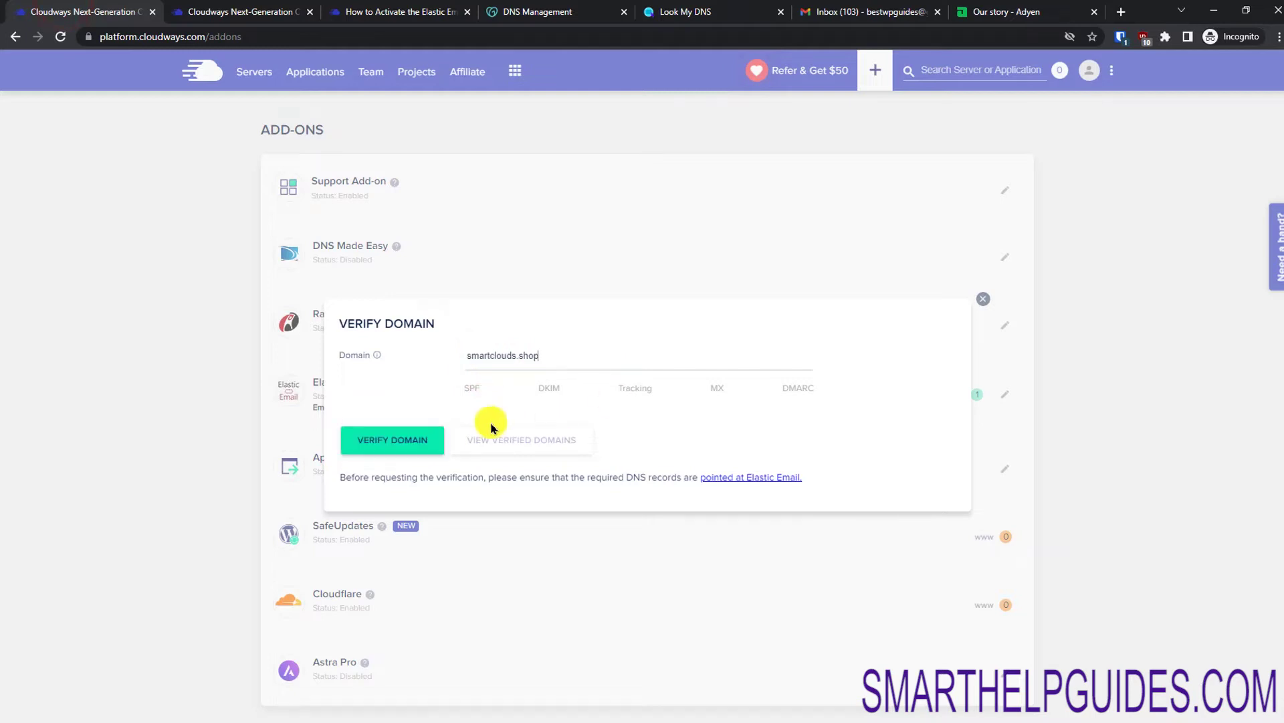
{"action": "left_click", "coordinate": [425, 438]}
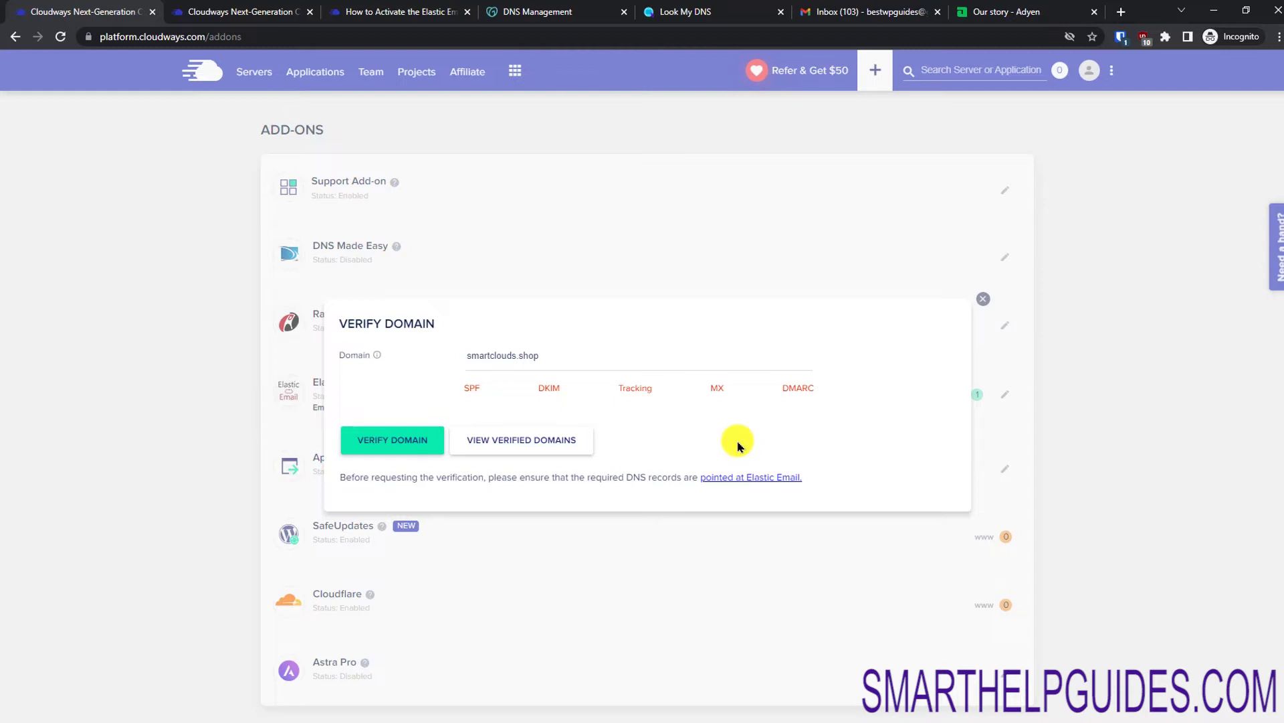
Step: Open the linked guide on pointing DNS records at Elastic Email and go to its section "How to Verify your Domain"
{"action": "right_click", "coordinate": [743, 478]}
{"action": "left_click", "coordinate": [759, 488]}
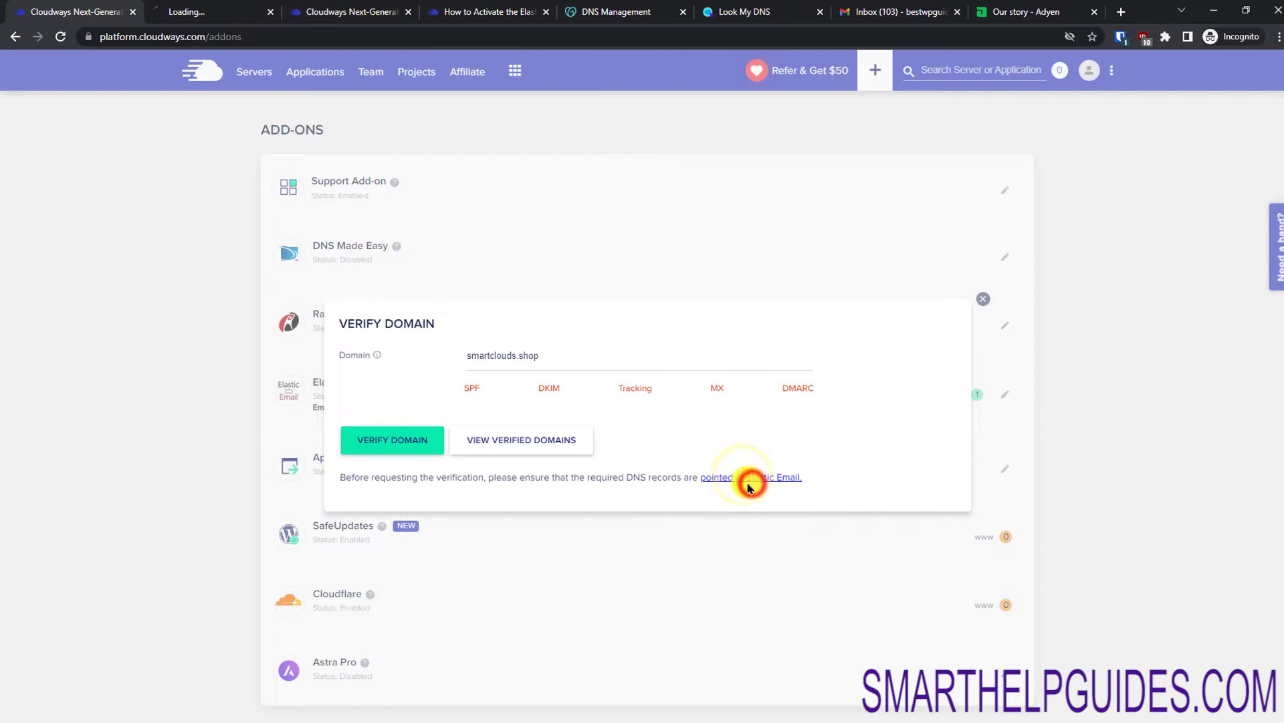
{"action": "left_click", "coordinate": [236, 14]}
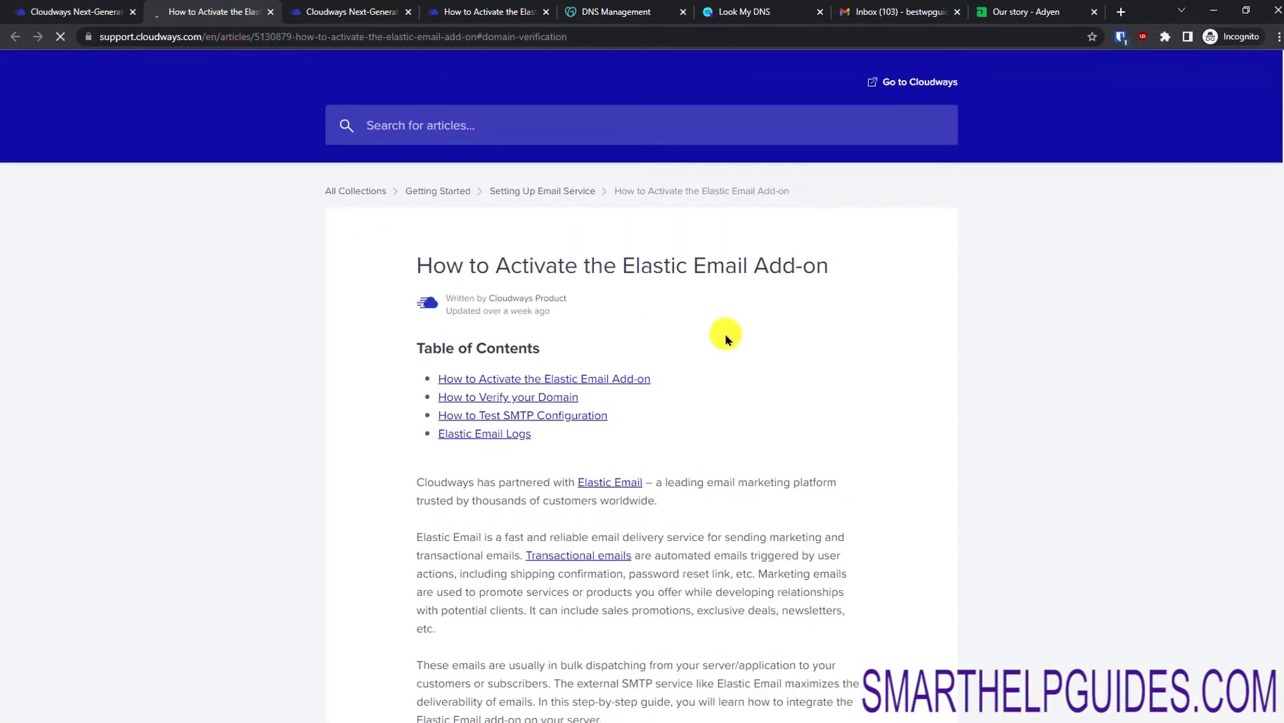
{"action": "left_click", "coordinate": [528, 397]}
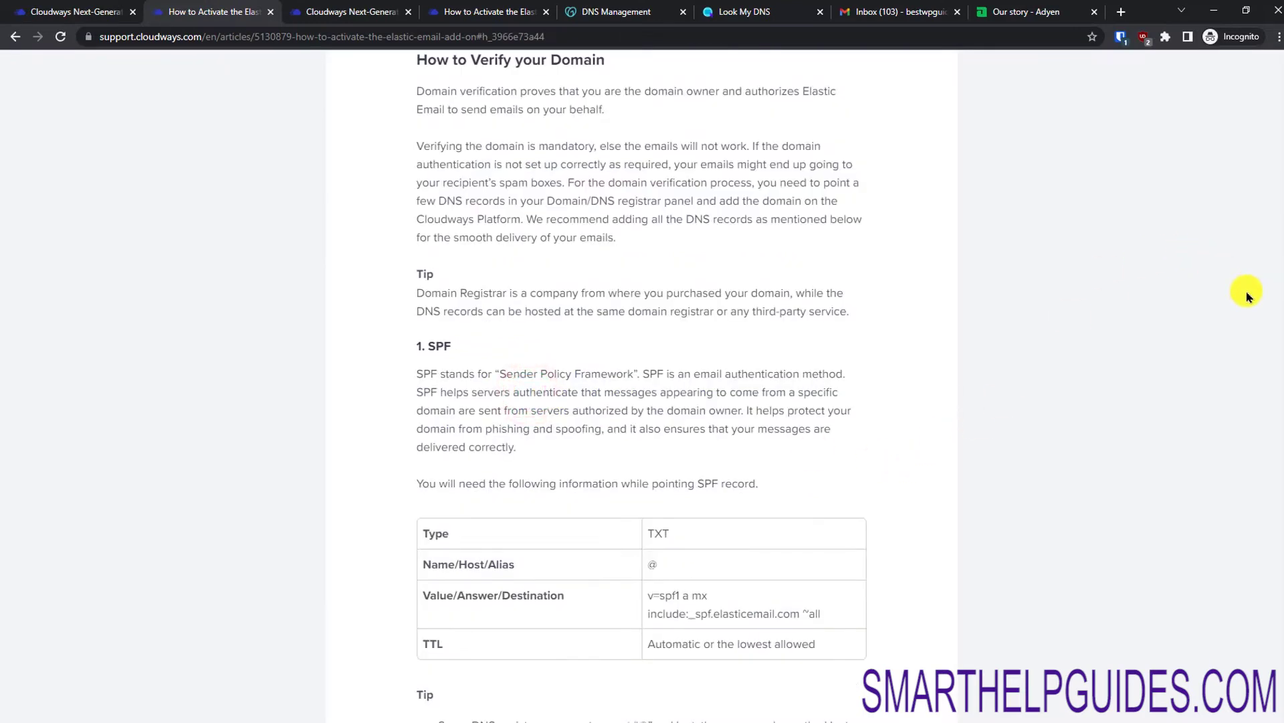
Step: Copy the SPF record value "v=spf1 a mx include:_spf.elasticemail.com ~all" from the guide's SPF table
{"action": "scroll", "coordinate": [1279, 283], "scroll_direction": "down", "scroll_amount": 5}
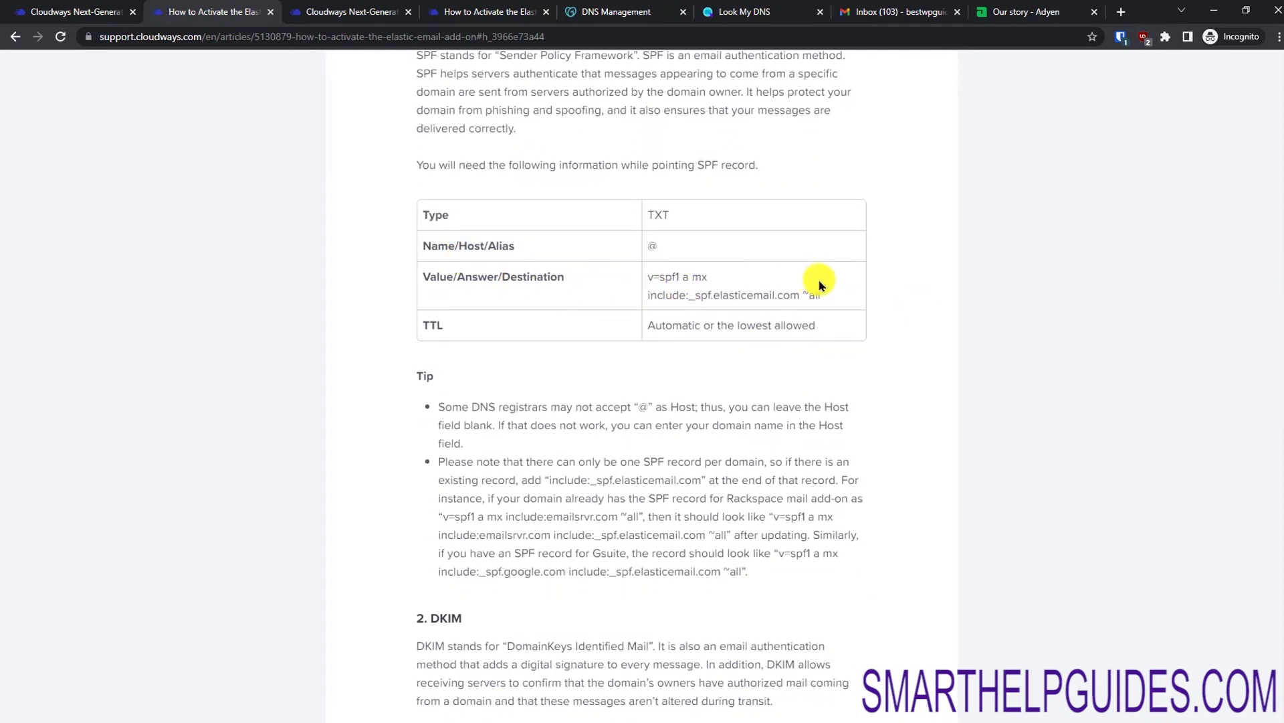
{"action": "left_click_drag", "start_coordinate": [825, 291], "coordinate": [645, 275]}
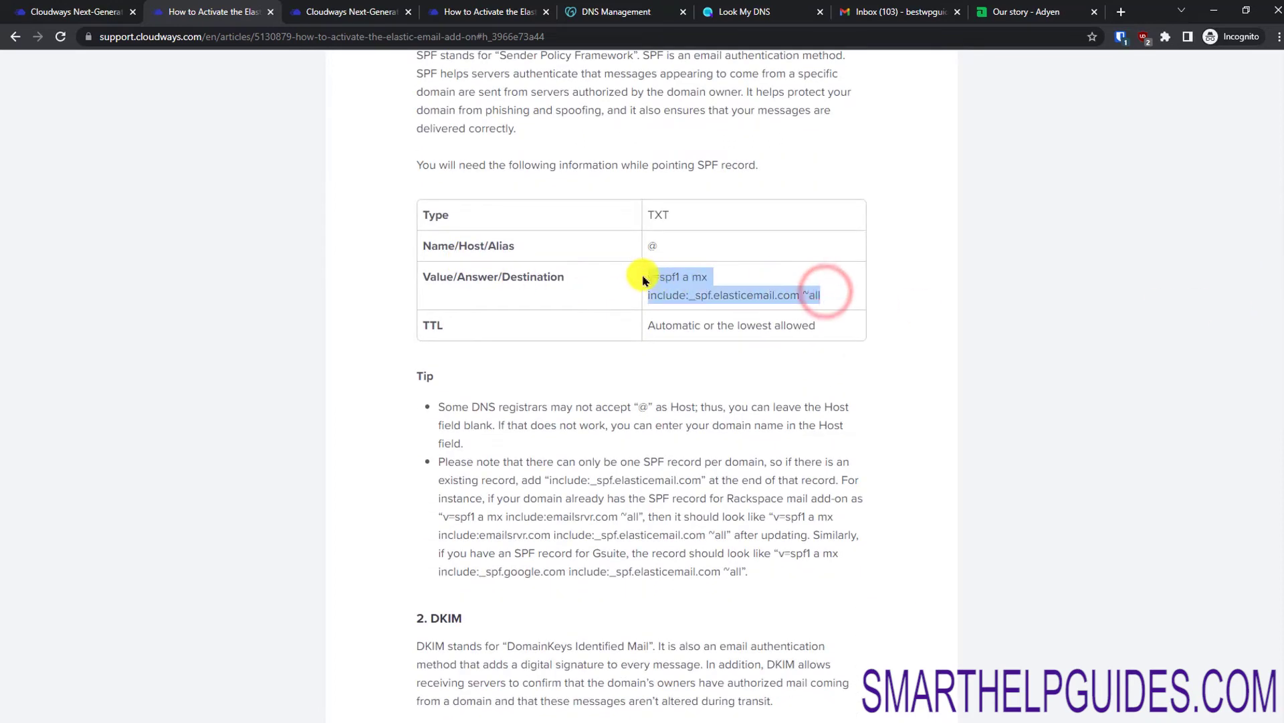
{"action": "right_click", "coordinate": [703, 277]}
{"action": "left_click", "coordinate": [723, 289]}
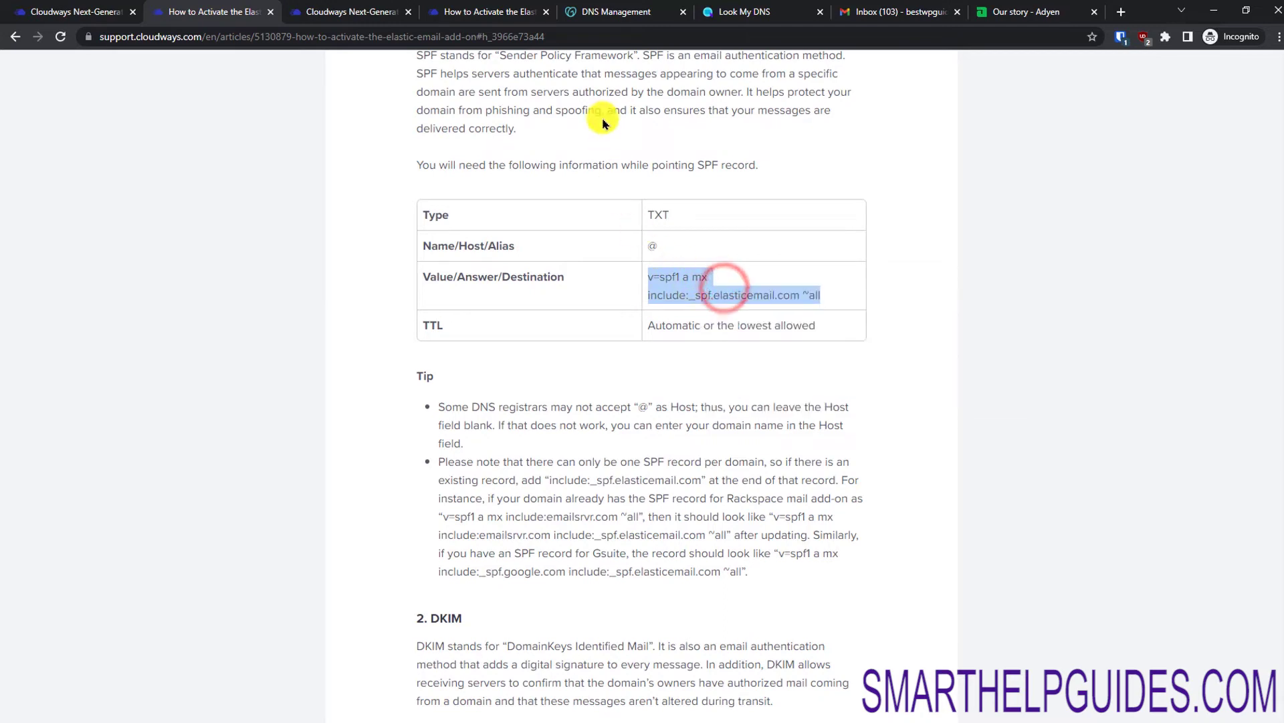
Step: Switch to GoDaddy's DNS management for smartclouds.shop and start a new record of type TXT
{"action": "left_click", "coordinate": [618, 8]}
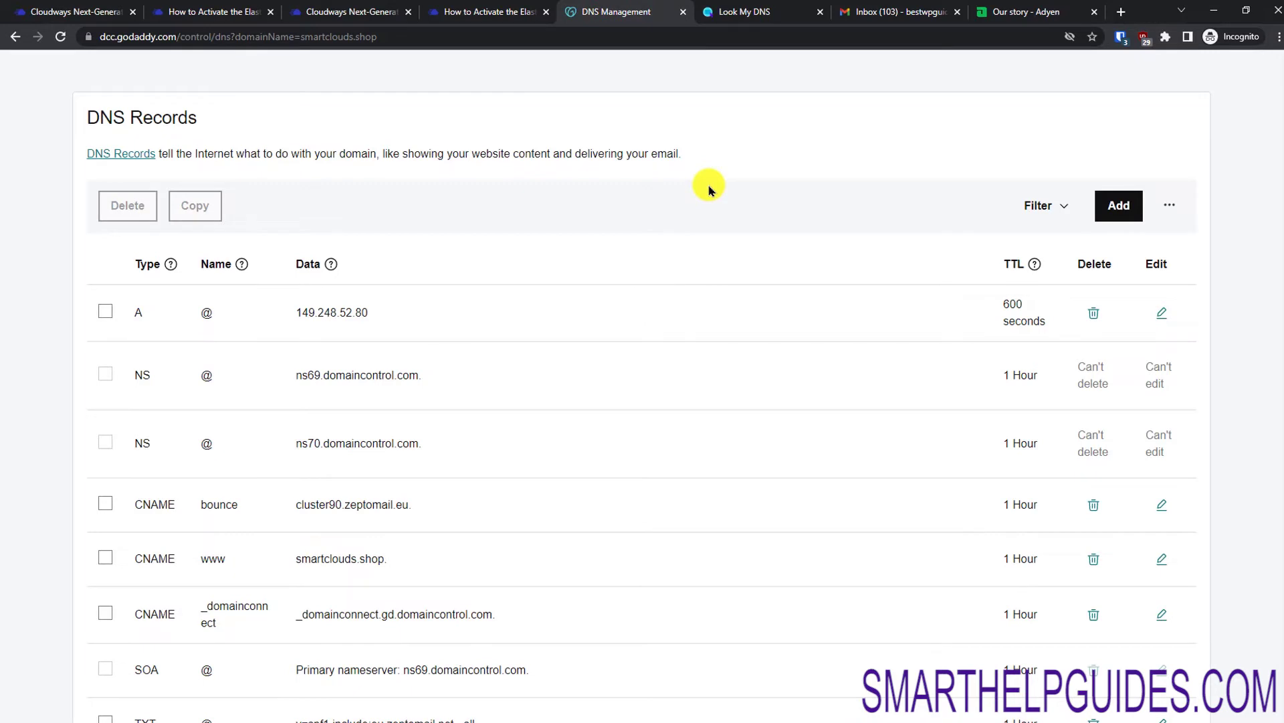
{"action": "left_click", "coordinate": [1118, 197]}
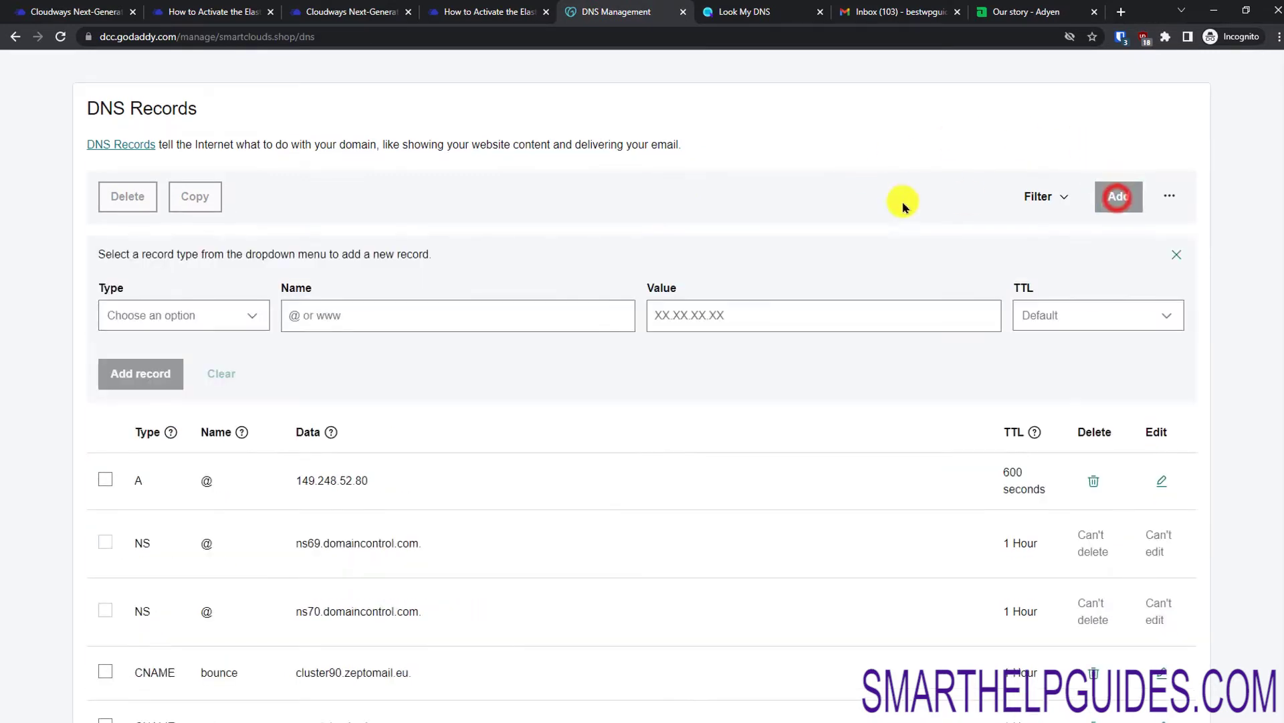
{"action": "left_click", "coordinate": [239, 320]}
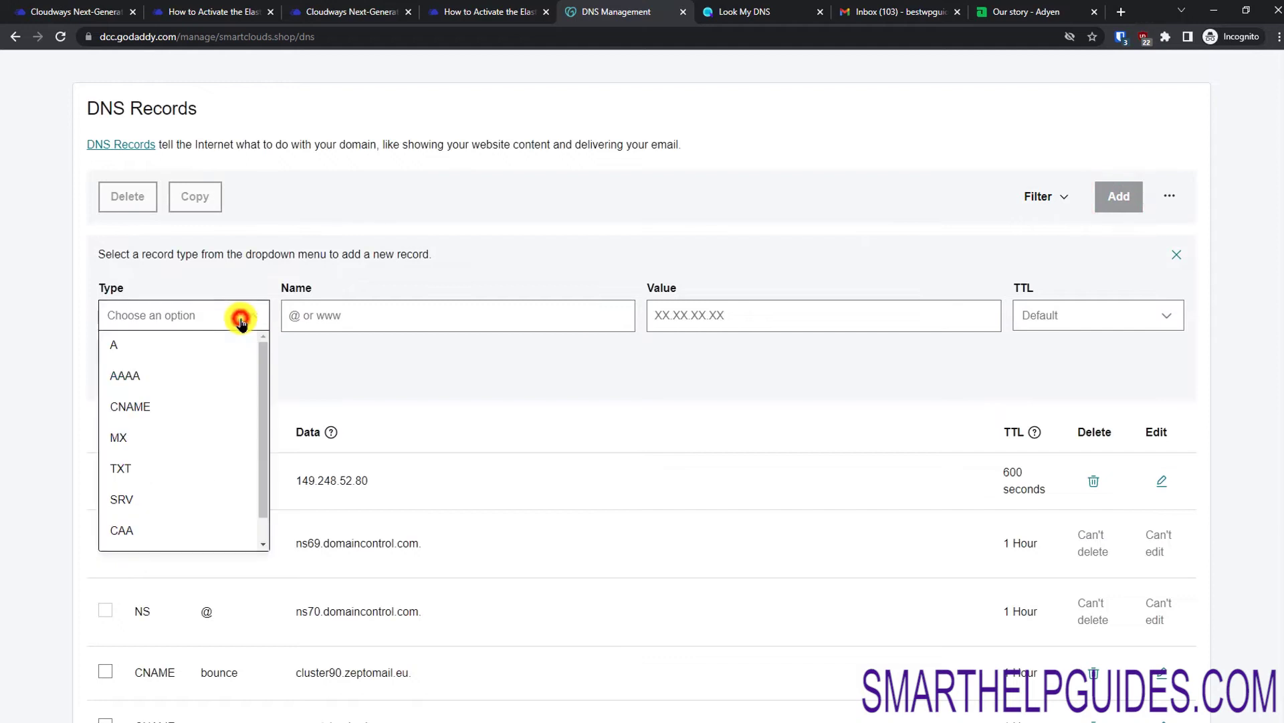
{"action": "left_click", "coordinate": [185, 464]}
{"action": "left_click", "coordinate": [386, 316]}
{"action": "key", "text": "ctrl+v"}
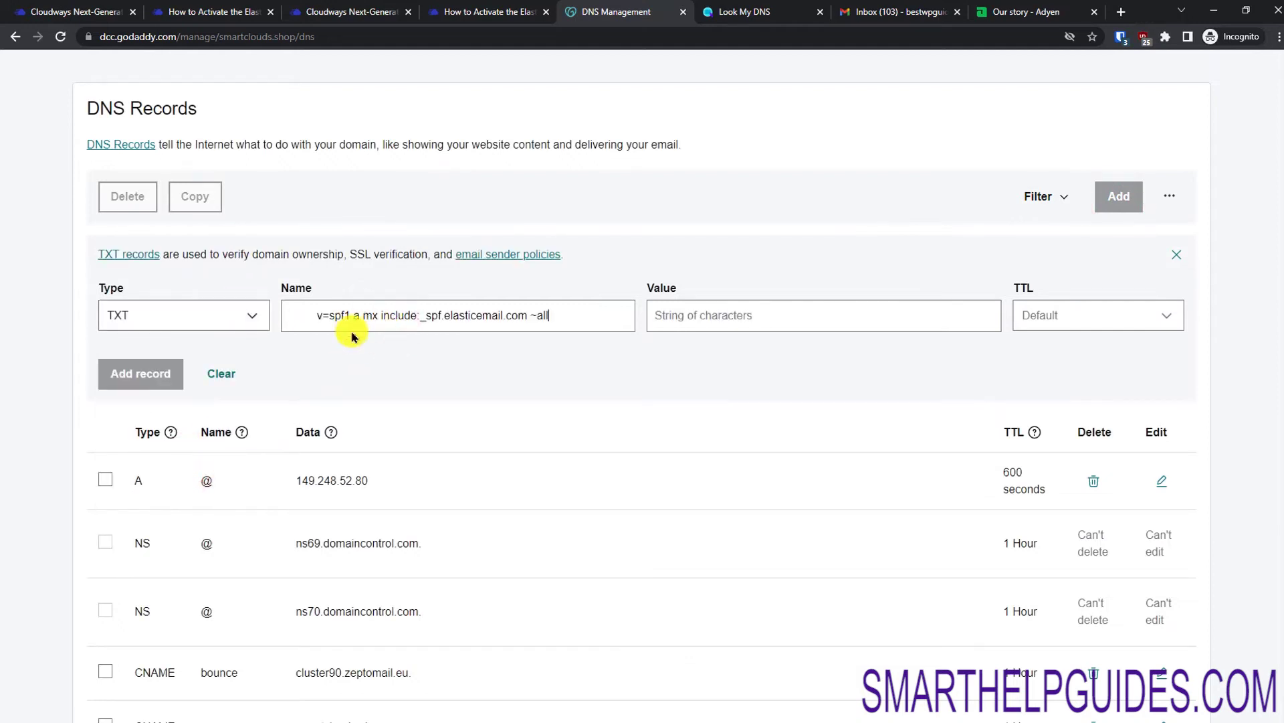
{"action": "key", "text": "BackSpace"}
{"action": "key", "text": "BackSpace"}
{"action": "key", "text": "BackSpace"}
{"action": "key", "text": "BackSpace"}
{"action": "key", "text": "BackSpace"}
{"action": "key", "text": "BackSpace"}
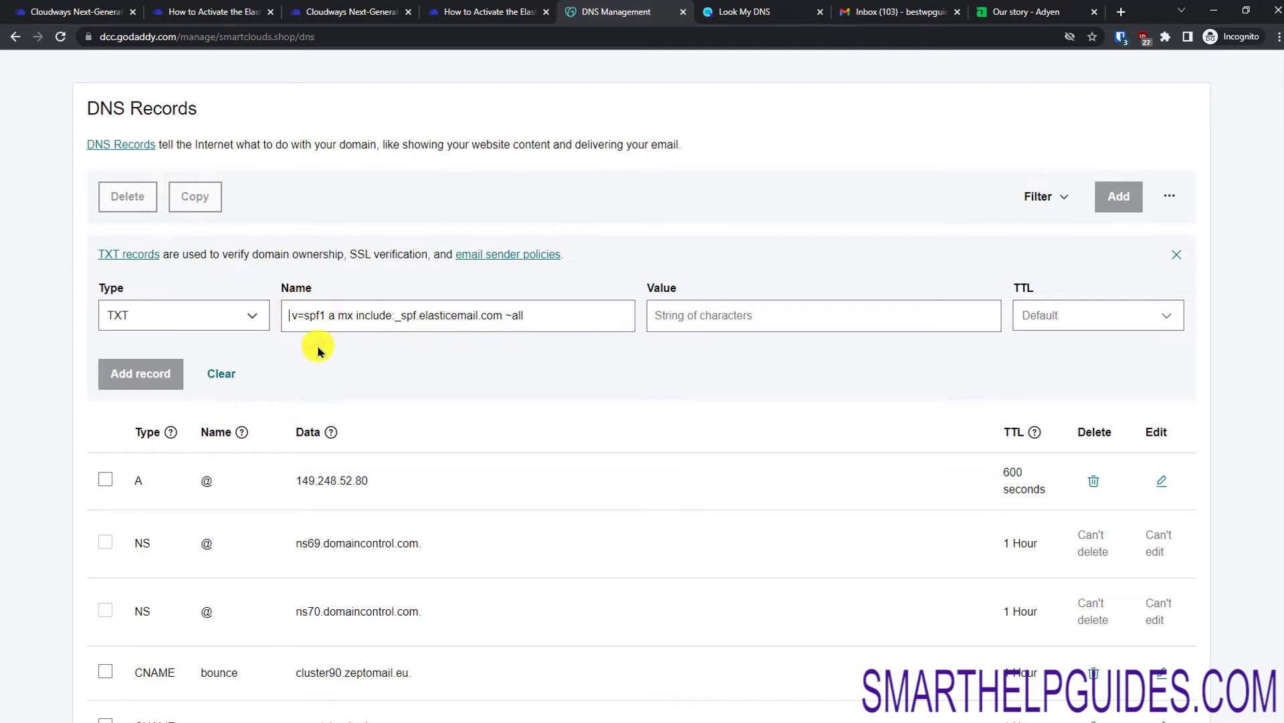
{"action": "left_click", "coordinate": [295, 317]}
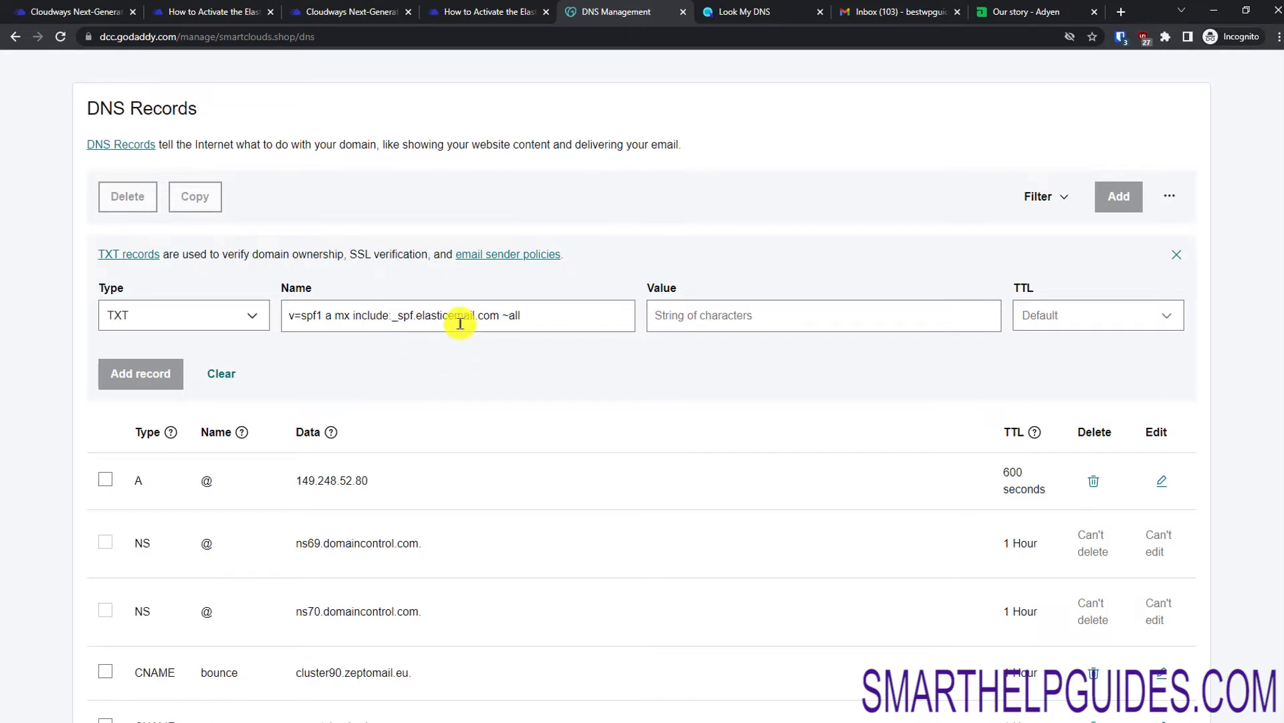
{"action": "left_click", "coordinate": [498, 312]}
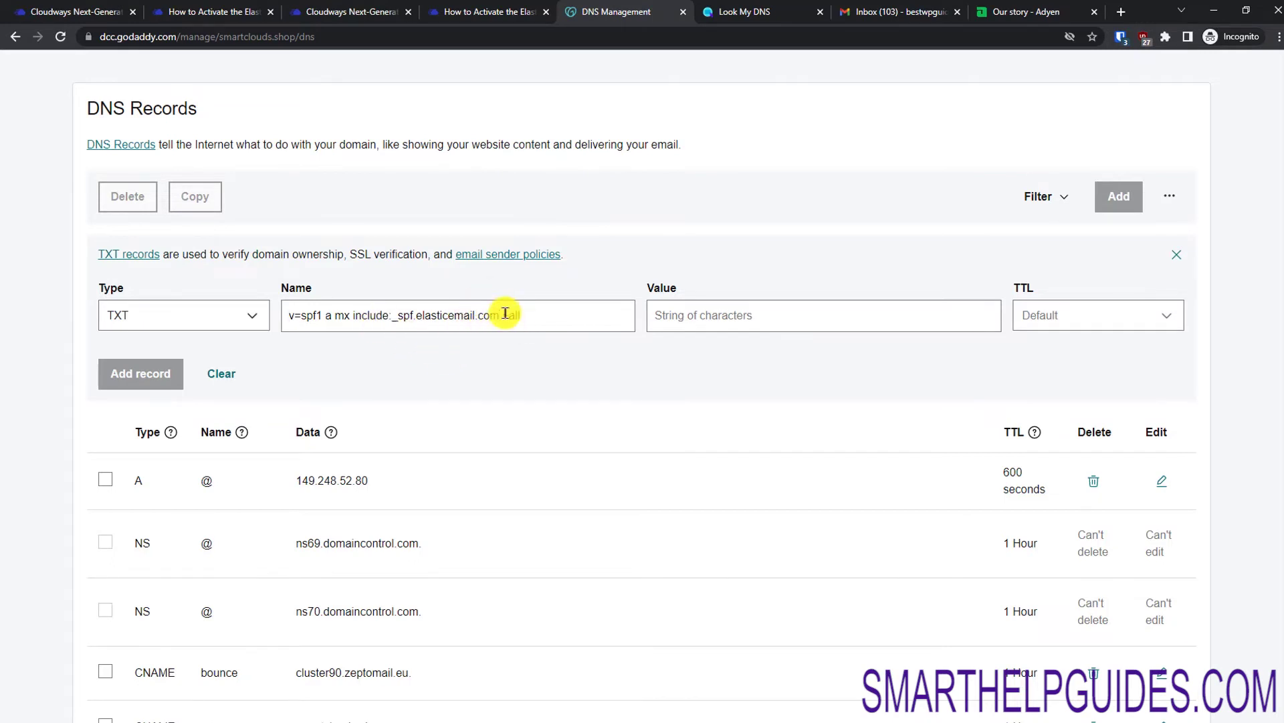
{"action": "left_click", "coordinate": [223, 5]}
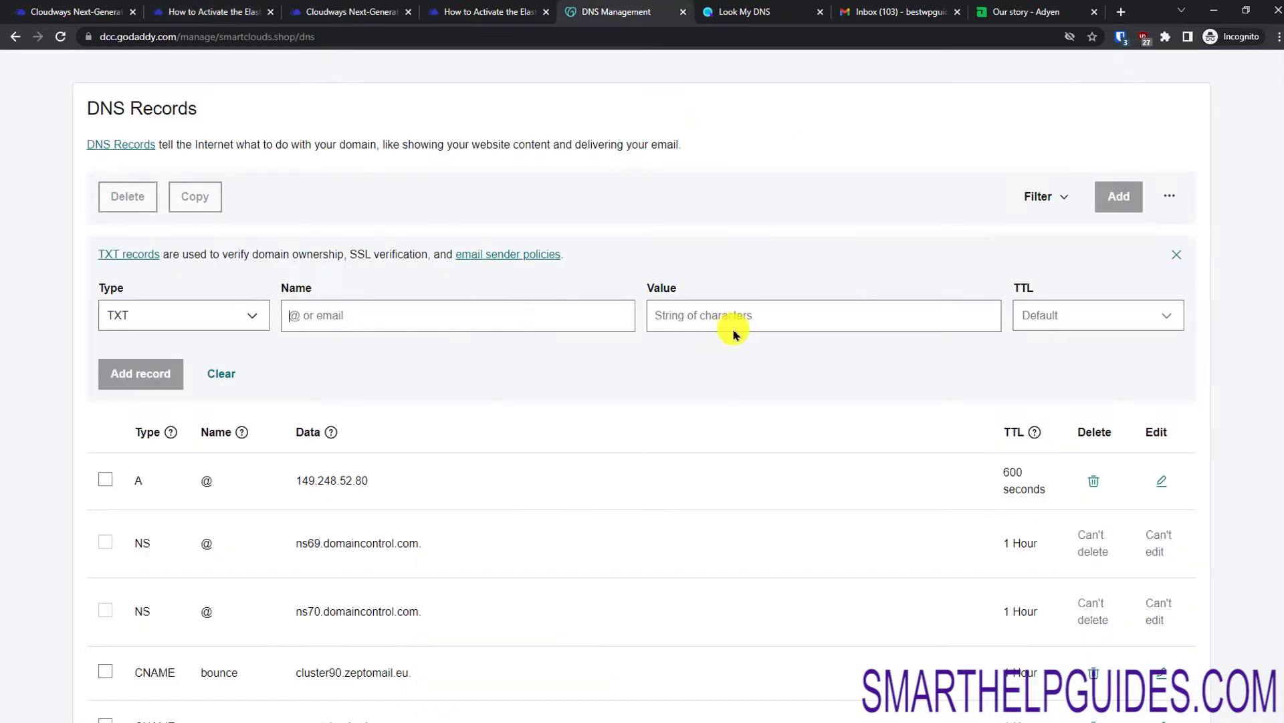
Step: Set the TXT record's name to @ and its value to "v=spf1 a mx include:_spf.elasticemail.com ~all"
{"action": "left_click", "coordinate": [573, 321]}
{"action": "type", "text": "@"}
{"action": "left_click", "coordinate": [716, 324]}
{"action": "key", "text": "ctrl+v"}
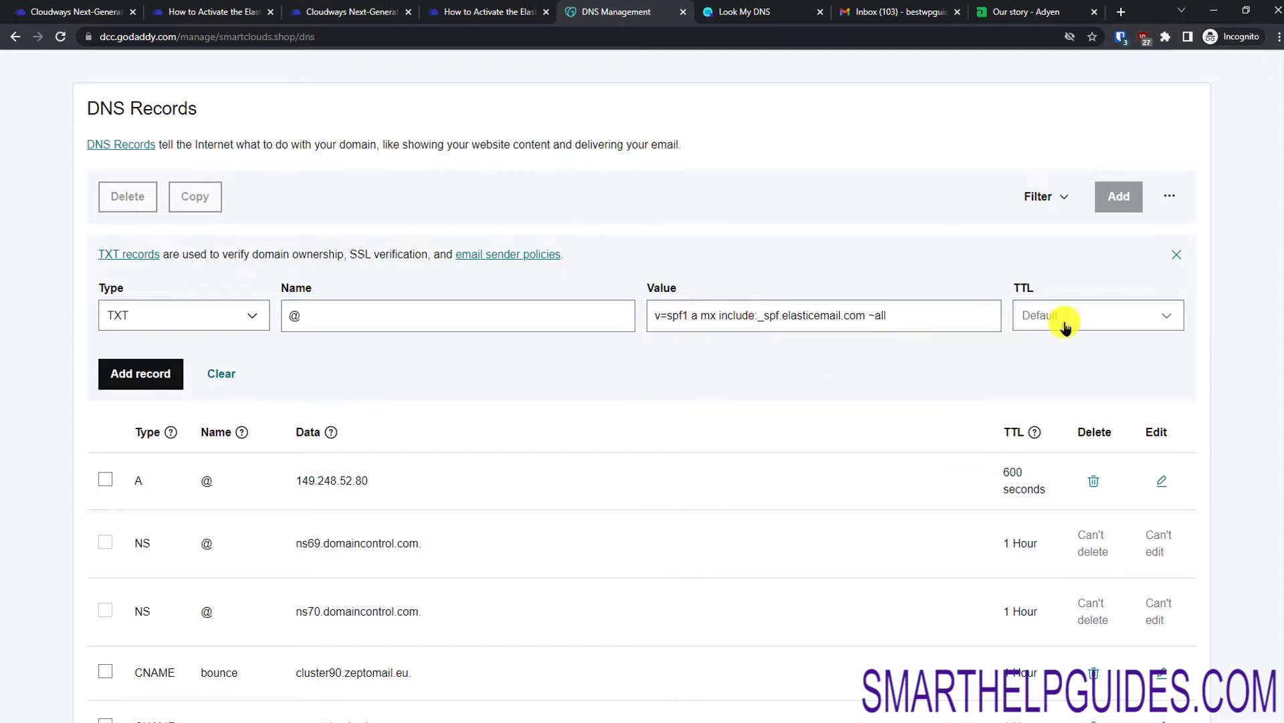
Step: Check the guide's recommended TTL for SPF, keep the default TTL, and add the TXT record
{"action": "left_click", "coordinate": [213, 11]}
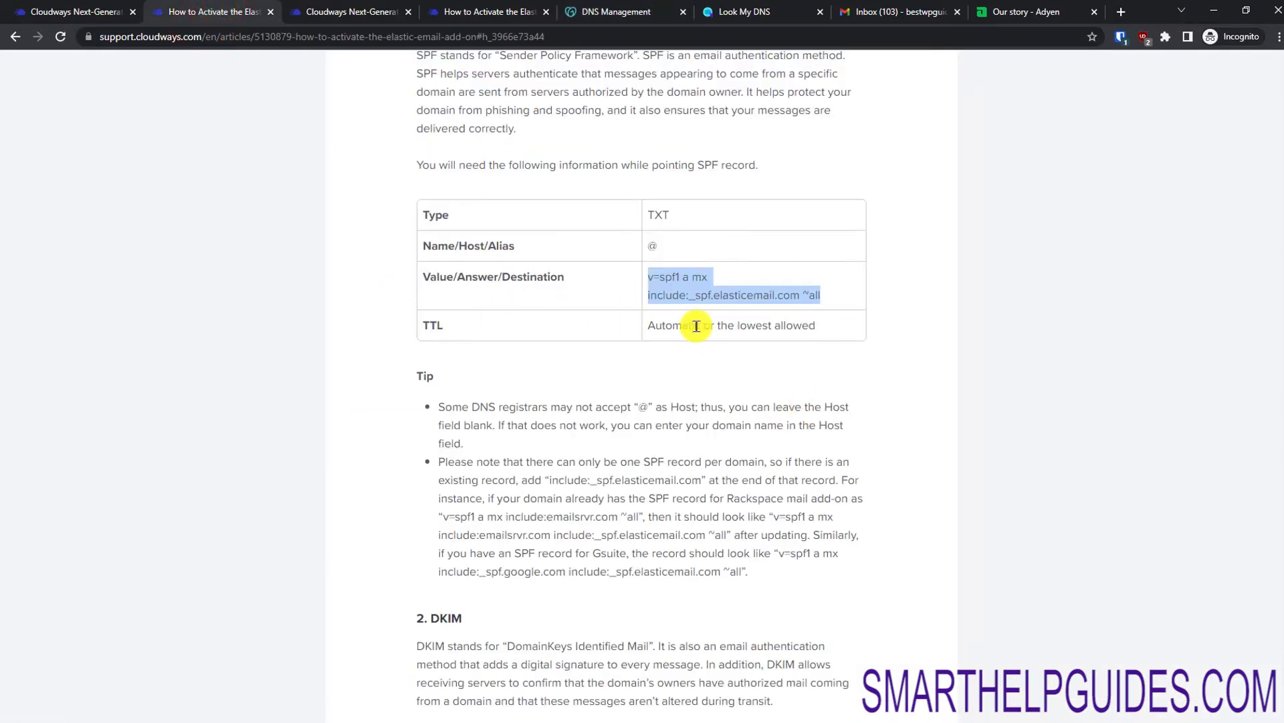
{"action": "left_click", "coordinate": [619, 12]}
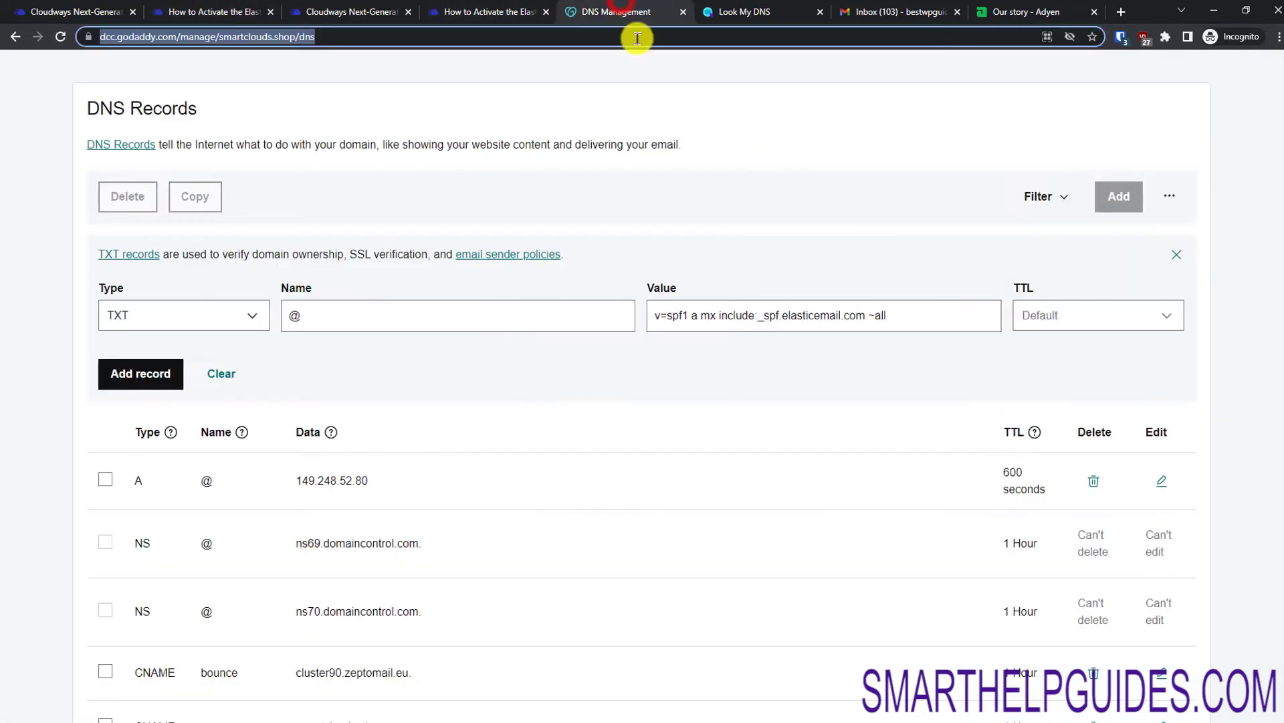
{"action": "left_click", "coordinate": [1089, 316]}
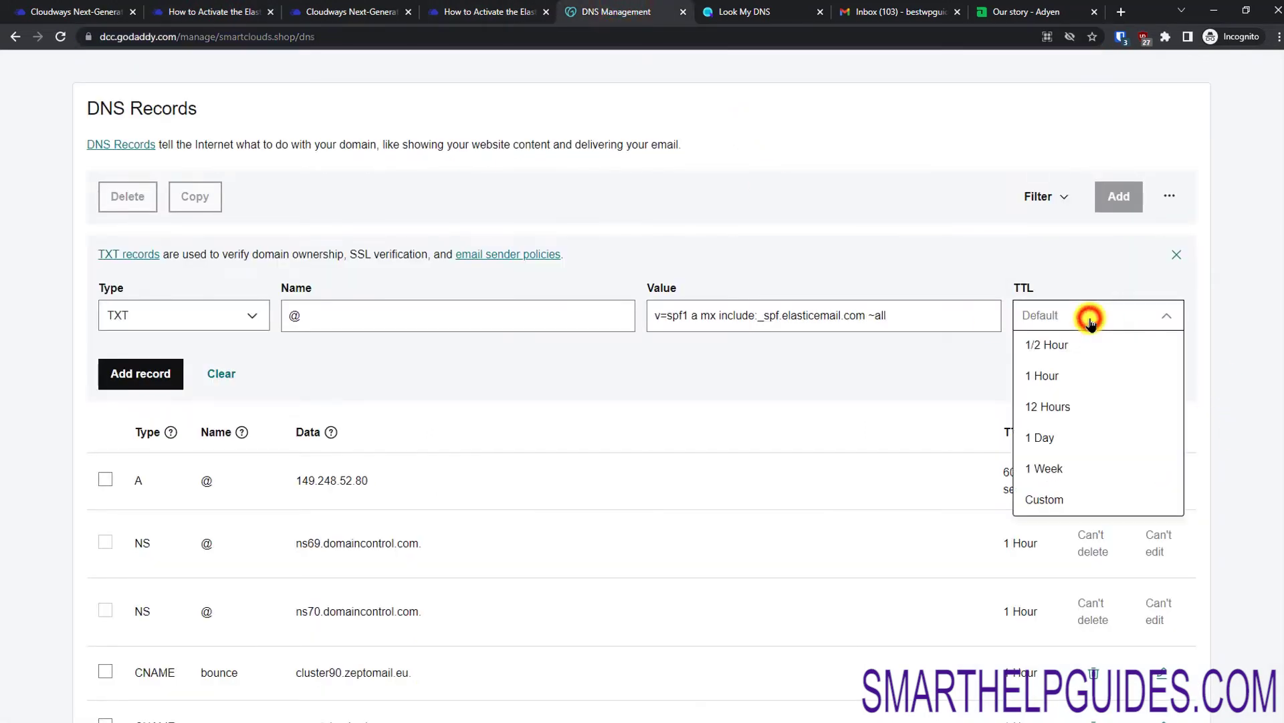
{"action": "left_click", "coordinate": [799, 190]}
{"action": "left_click", "coordinate": [170, 377]}
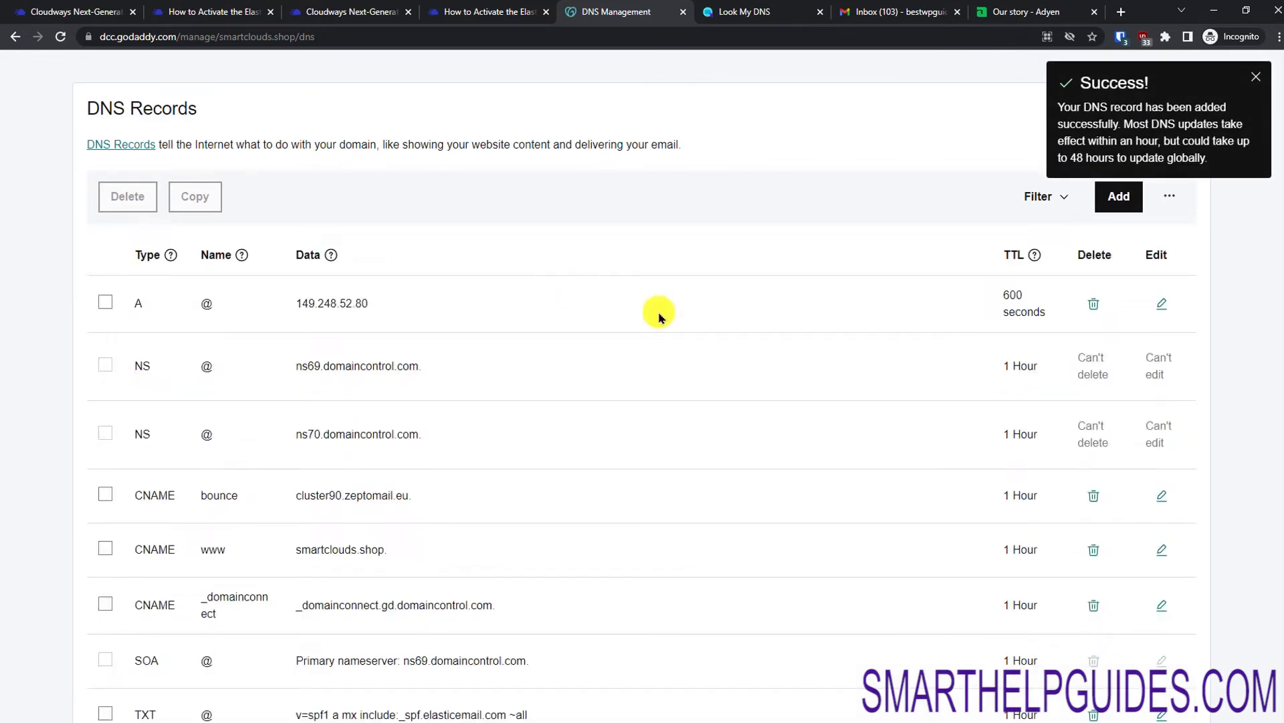
Step: Copy the DKIM record's host name "api._domainkey" from the Cloudways guide's DKIM table
{"action": "left_click", "coordinate": [201, 13]}
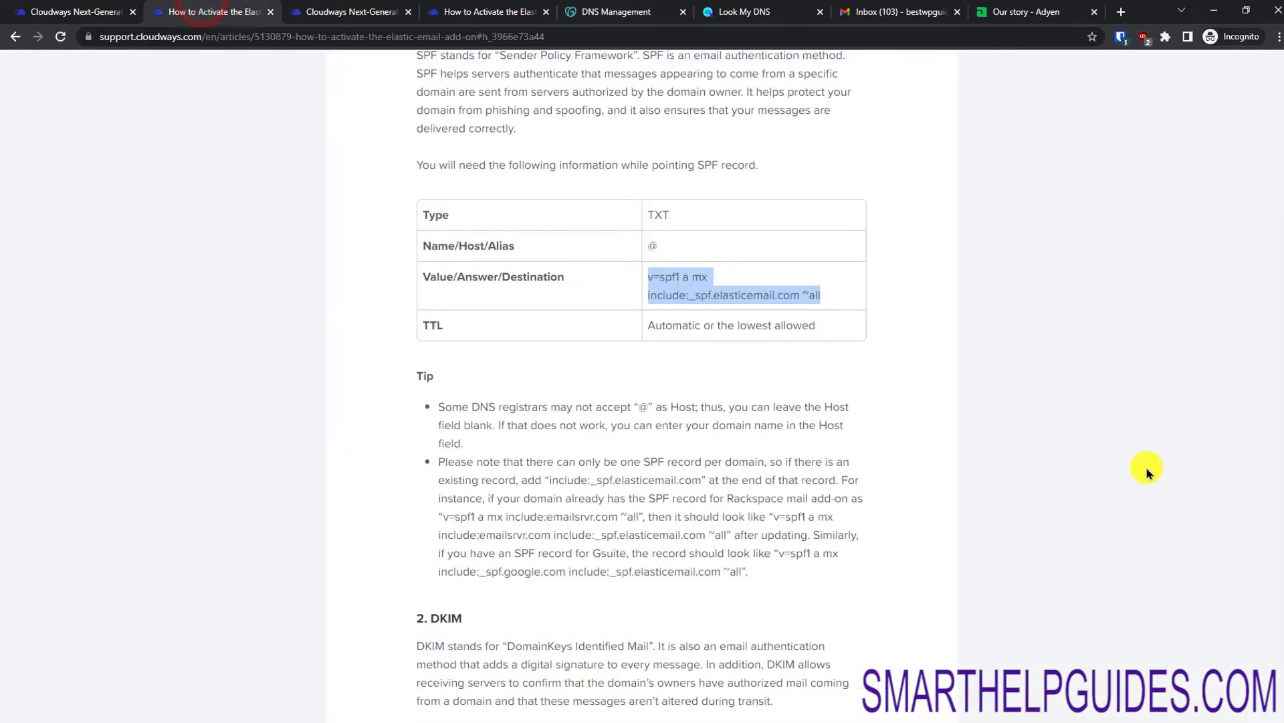
{"action": "scroll", "coordinate": [1277, 305], "scroll_direction": "down", "scroll_amount": 9}
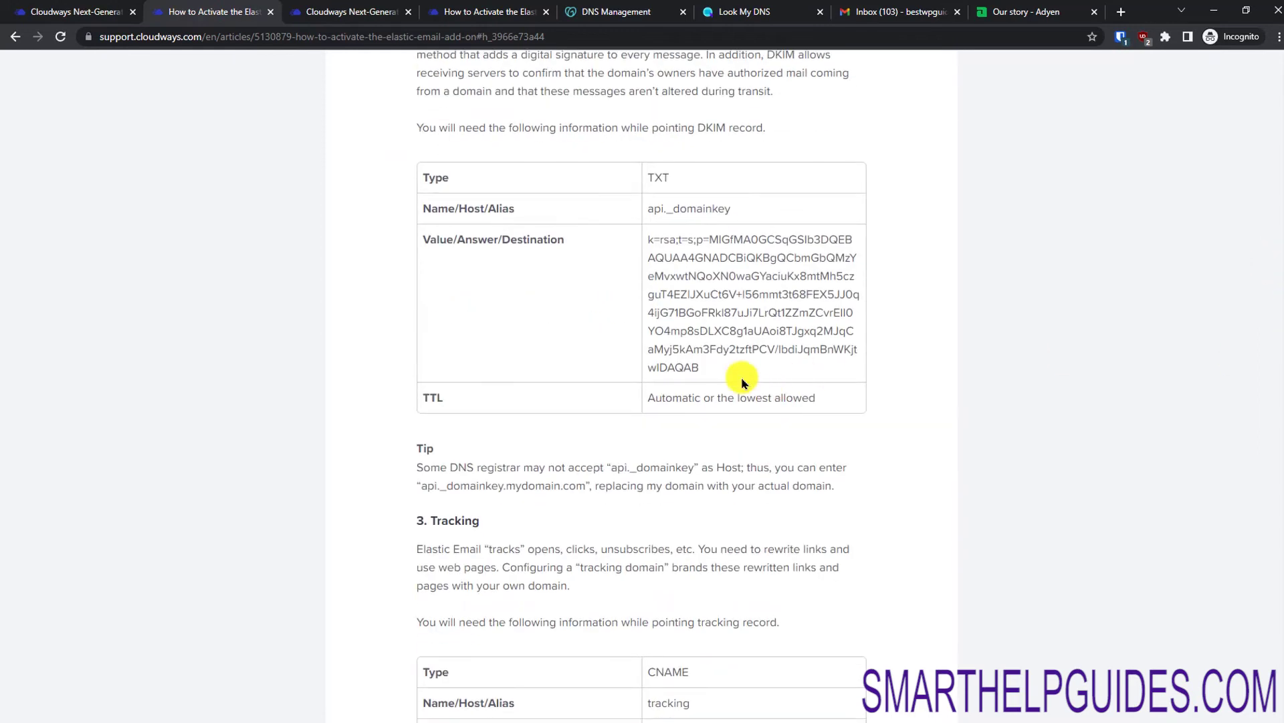
{"action": "left_click_drag", "start_coordinate": [726, 368], "coordinate": [708, 345]}
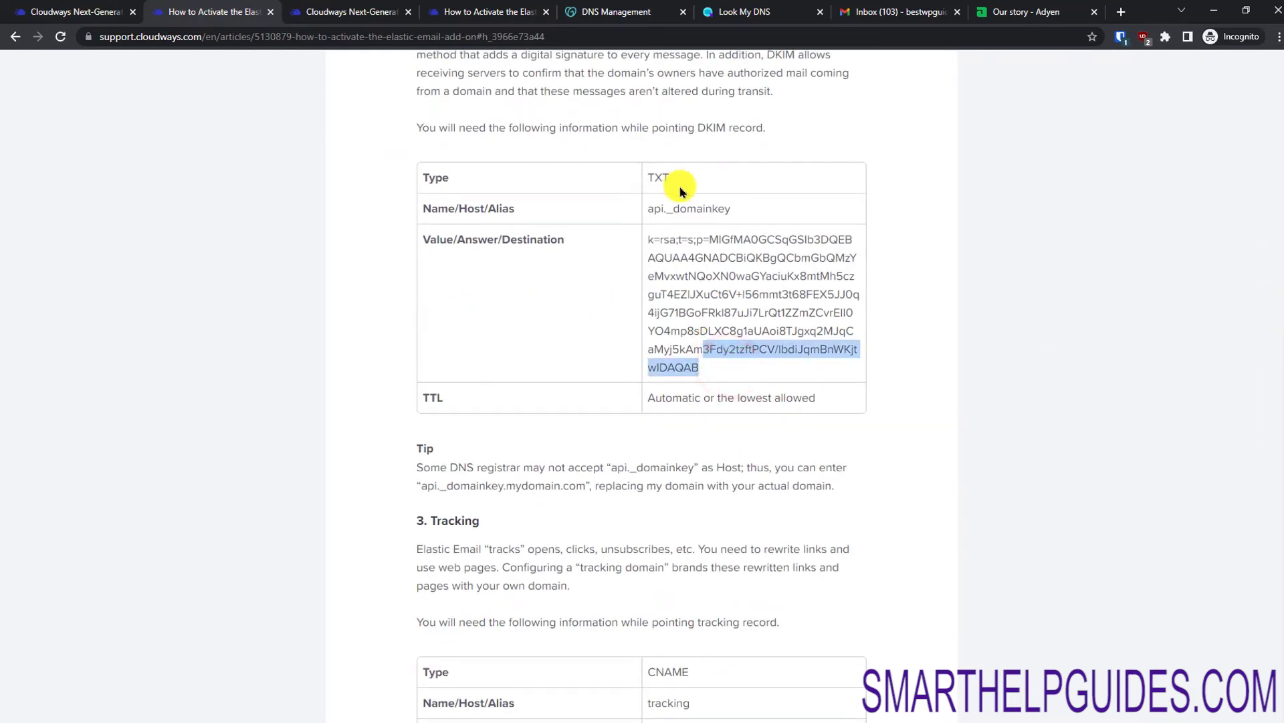
{"action": "left_click_drag", "start_coordinate": [747, 206], "coordinate": [644, 210]}
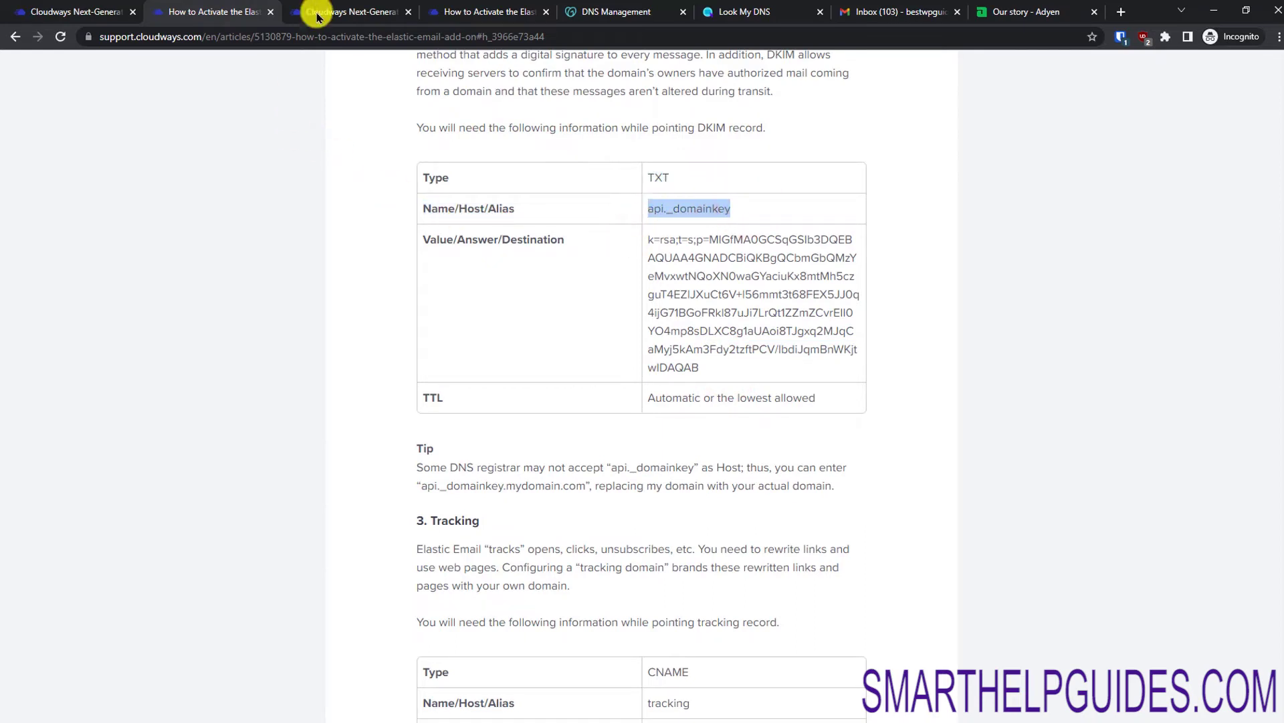
Step: Switch to GoDaddy's DNS management and start a new TXT record with the name "api._domainkey"
{"action": "left_click", "coordinate": [649, 12]}
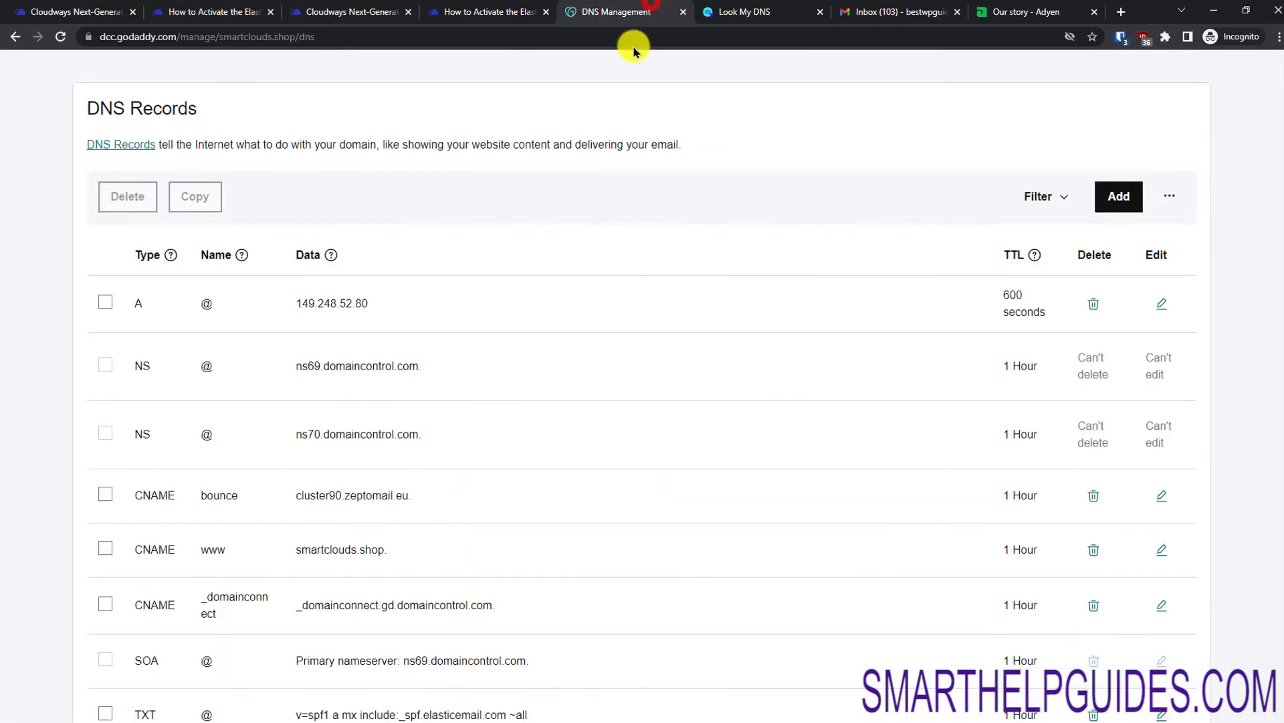
{"action": "left_click", "coordinate": [1134, 194]}
{"action": "left_click", "coordinate": [208, 313]}
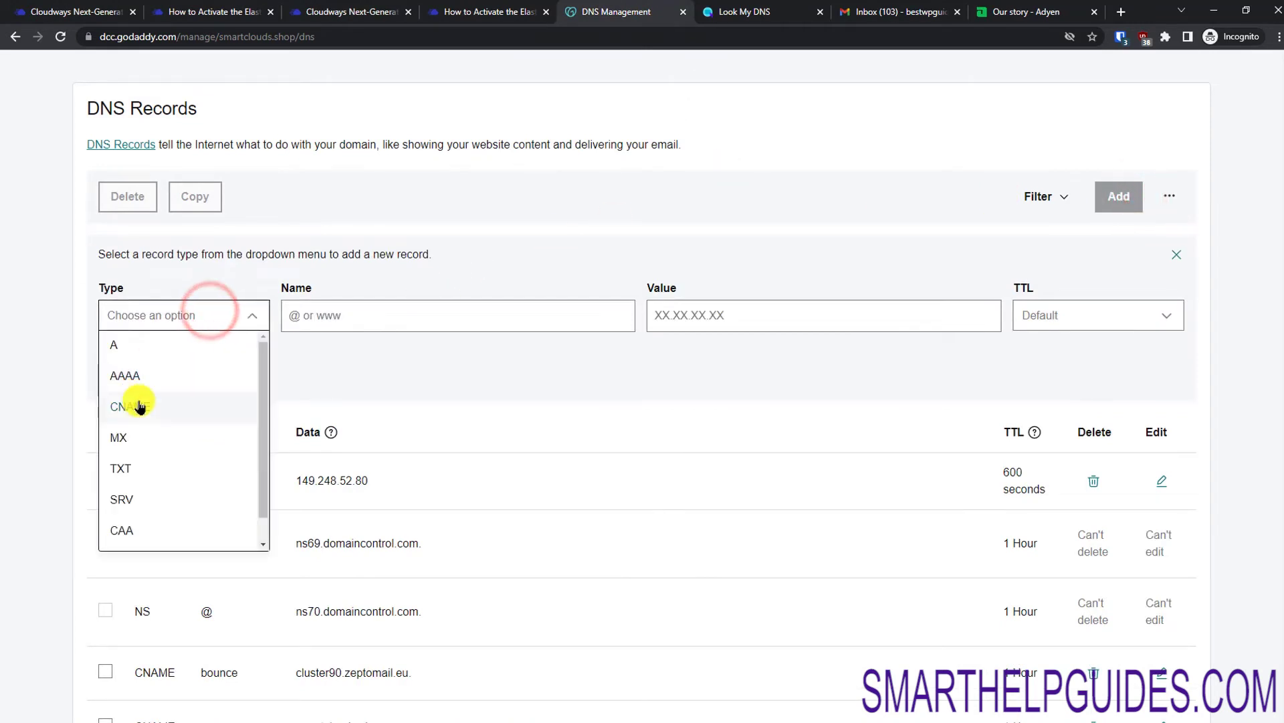
{"action": "left_click", "coordinate": [126, 481]}
{"action": "left_click", "coordinate": [370, 315]}
{"action": "key", "text": "ctrl+v"}
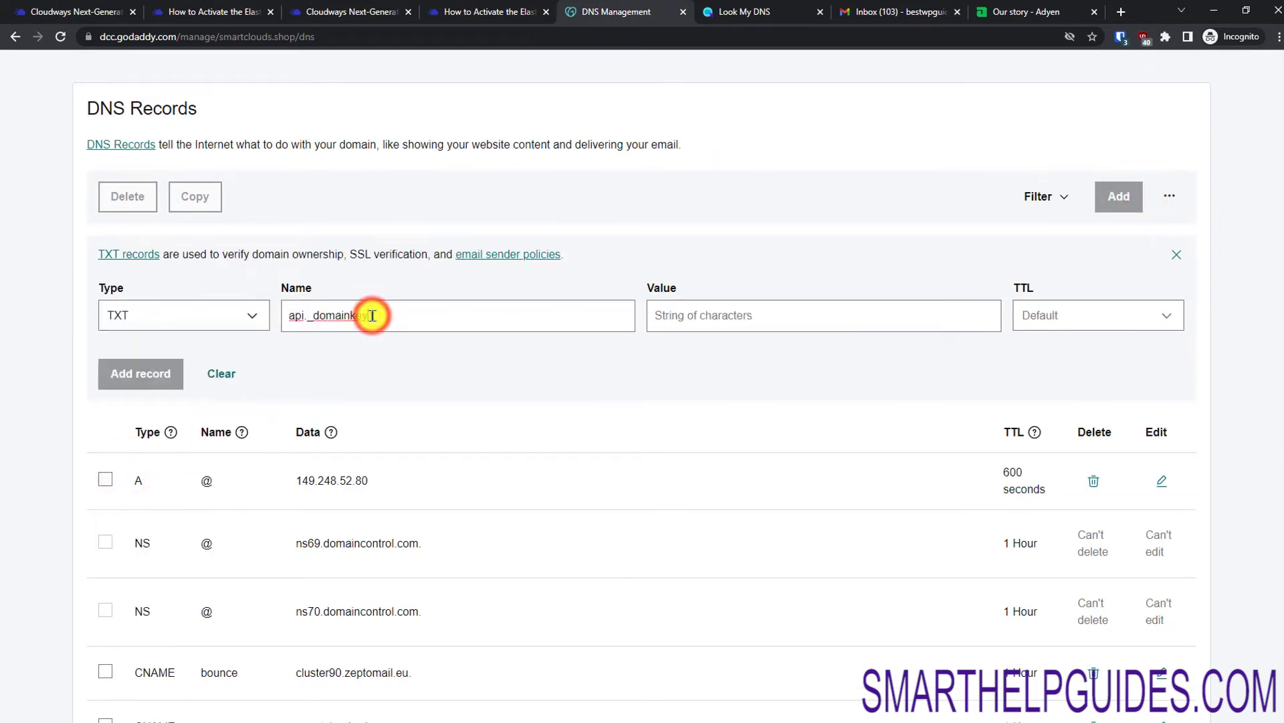
Step: Copy the full DKIM value from the Cloudways guide's DKIM table and paste it as the new TXT record's value
{"action": "left_click", "coordinate": [219, 9]}
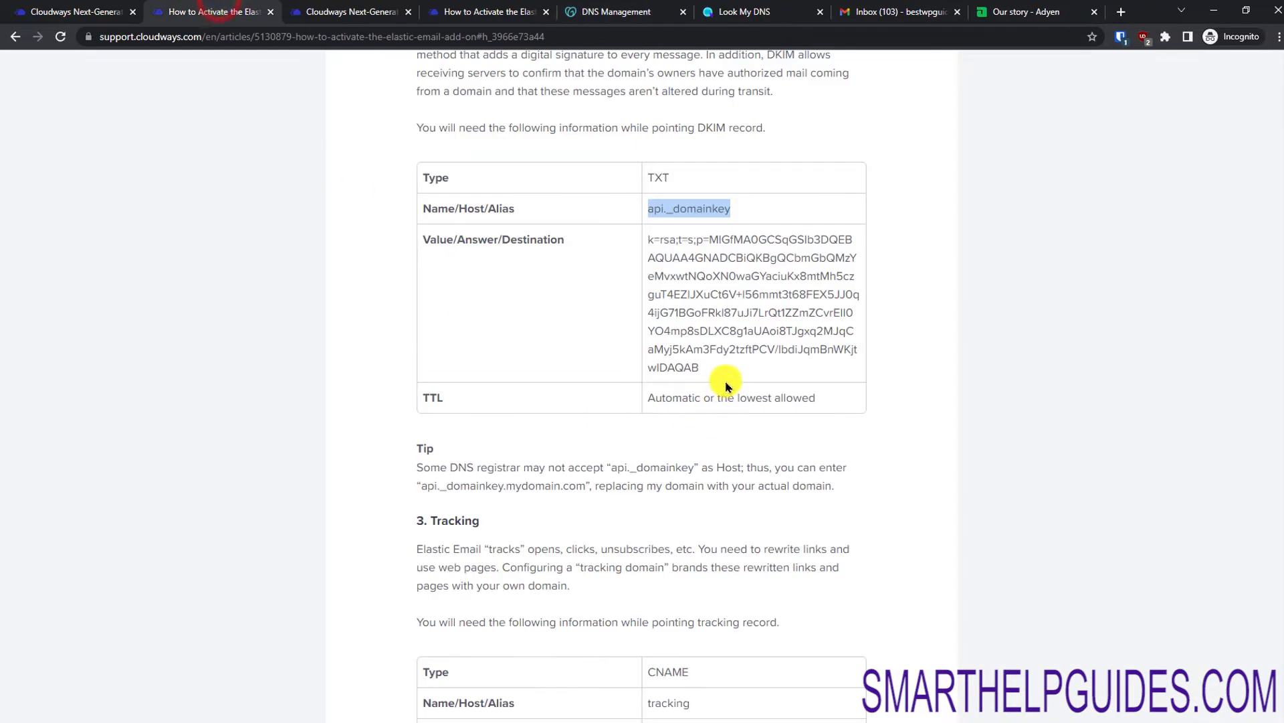
{"action": "left_click_drag", "start_coordinate": [718, 367], "coordinate": [646, 243]}
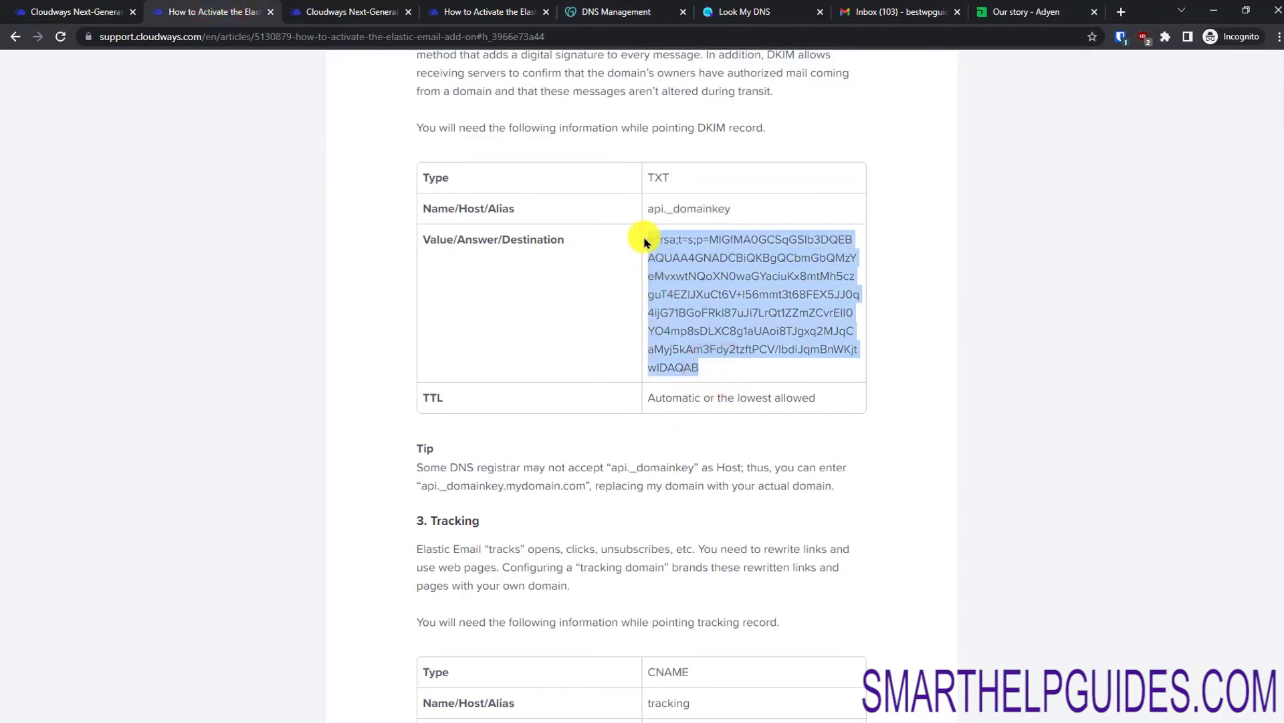
{"action": "left_click", "coordinate": [643, 12]}
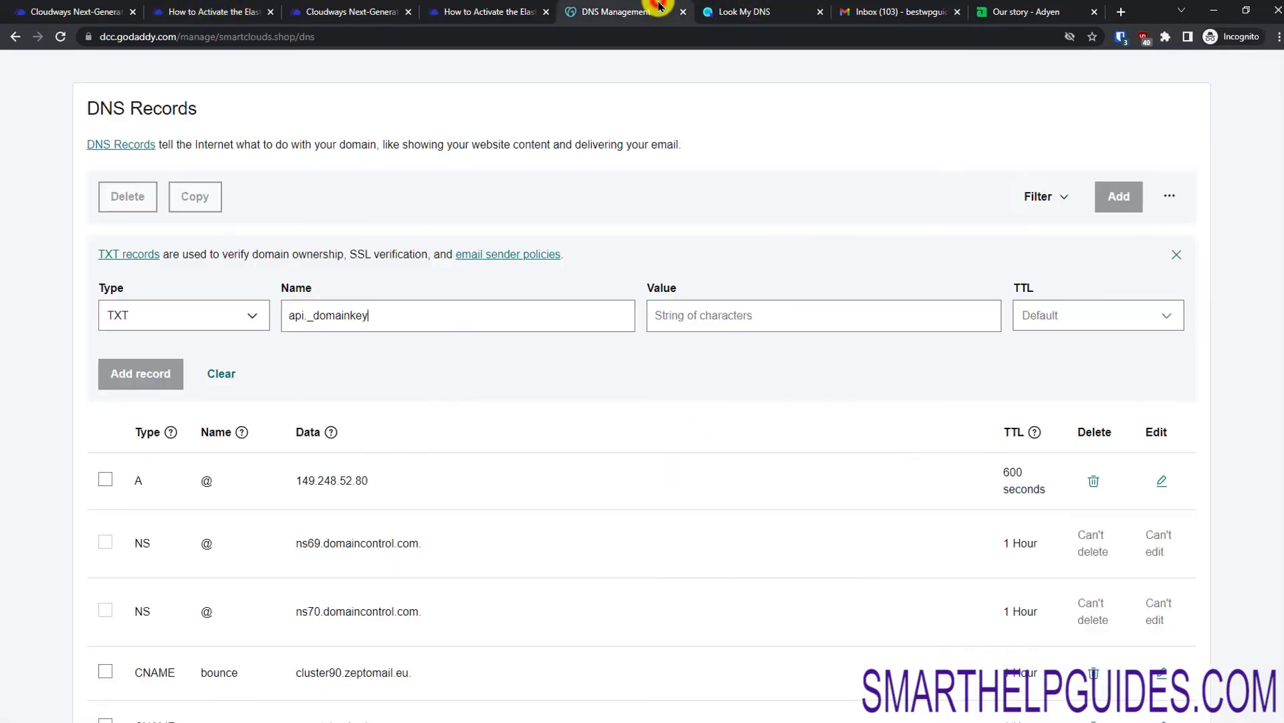
{"action": "left_click", "coordinate": [726, 308]}
{"action": "key", "text": "ctrl+v"}
Step: Check the pasted DKIM value back towards its beginning and add the TXT record with the default TTL
{"action": "left_click", "coordinate": [664, 319]}
{"action": "key", "text": "Left"}
{"action": "key", "text": "Left"}
{"action": "key", "text": "Left"}
{"action": "key", "text": "Left"}
{"action": "key", "text": "Left"}
{"action": "key", "text": "Left"}
{"action": "key", "text": "Left"}
{"action": "key", "text": "Left"}
{"action": "key", "text": "Left"}
{"action": "key", "text": "Left"}
{"action": "key", "text": "Left"}
{"action": "key", "text": "Left"}
{"action": "key", "text": "Left"}
{"action": "key", "text": "Left"}
{"action": "key", "text": "Left"}
{"action": "key", "text": "Left"}
{"action": "key", "text": "Left"}
{"action": "key", "text": "Left"}
{"action": "key", "text": "Left"}
{"action": "key", "text": "Left"}
{"action": "key", "text": "Left"}
{"action": "key", "text": "Left"}
{"action": "key", "text": "Left"}
{"action": "key", "text": "Left"}
{"action": "key", "text": "Left"}
{"action": "key", "text": "Left"}
{"action": "key", "text": "Left"}
{"action": "key", "text": "Left"}
{"action": "key", "text": "Left"}
{"action": "key", "text": "Left"}
{"action": "key", "text": "Left"}
{"action": "key", "text": "Left"}
{"action": "key", "text": "Left"}
{"action": "key", "text": "Left"}
{"action": "key", "text": "Left"}
{"action": "key", "text": "Left"}
{"action": "key", "text": "Left"}
{"action": "key", "text": "Left"}
{"action": "key", "text": "Left"}
{"action": "key", "text": "Left"}
{"action": "key", "text": "Left"}
{"action": "key", "text": "Left"}
{"action": "key", "text": "Left"}
{"action": "key", "text": "Left"}
{"action": "key", "text": "Left"}
{"action": "key", "text": "Left"}
{"action": "key", "text": "Left"}
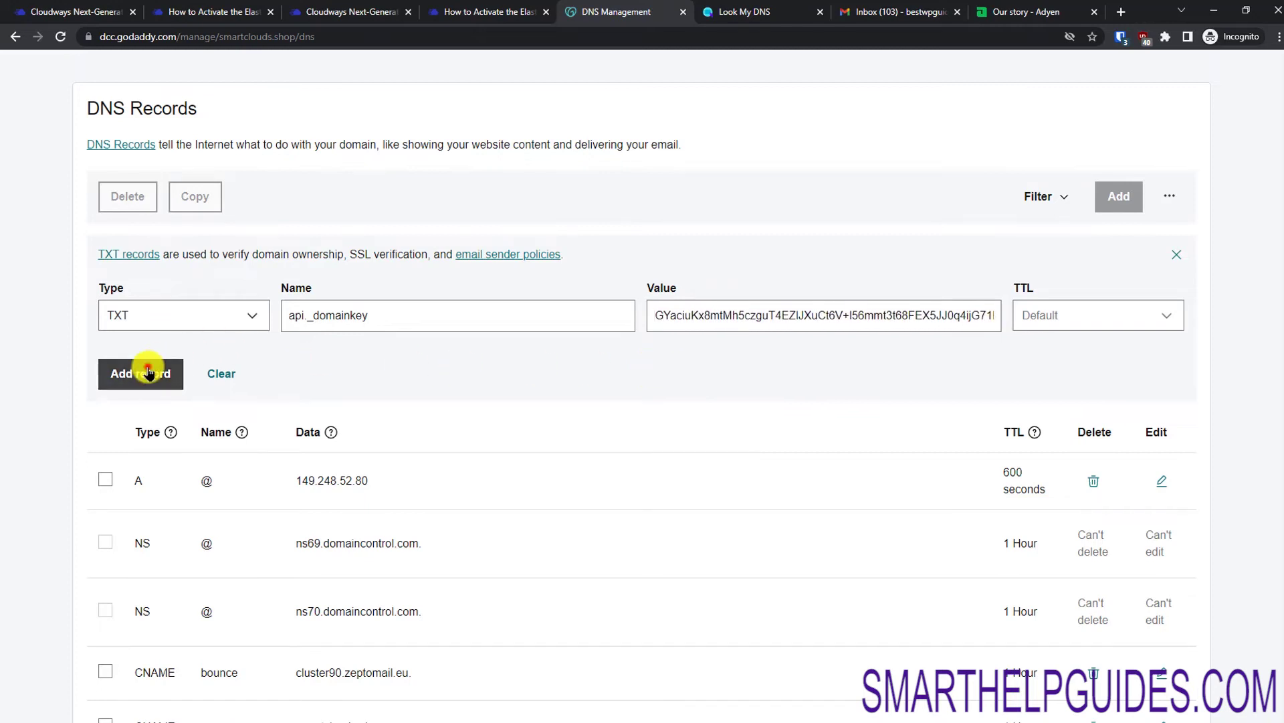
{"action": "left_click", "coordinate": [148, 374]}
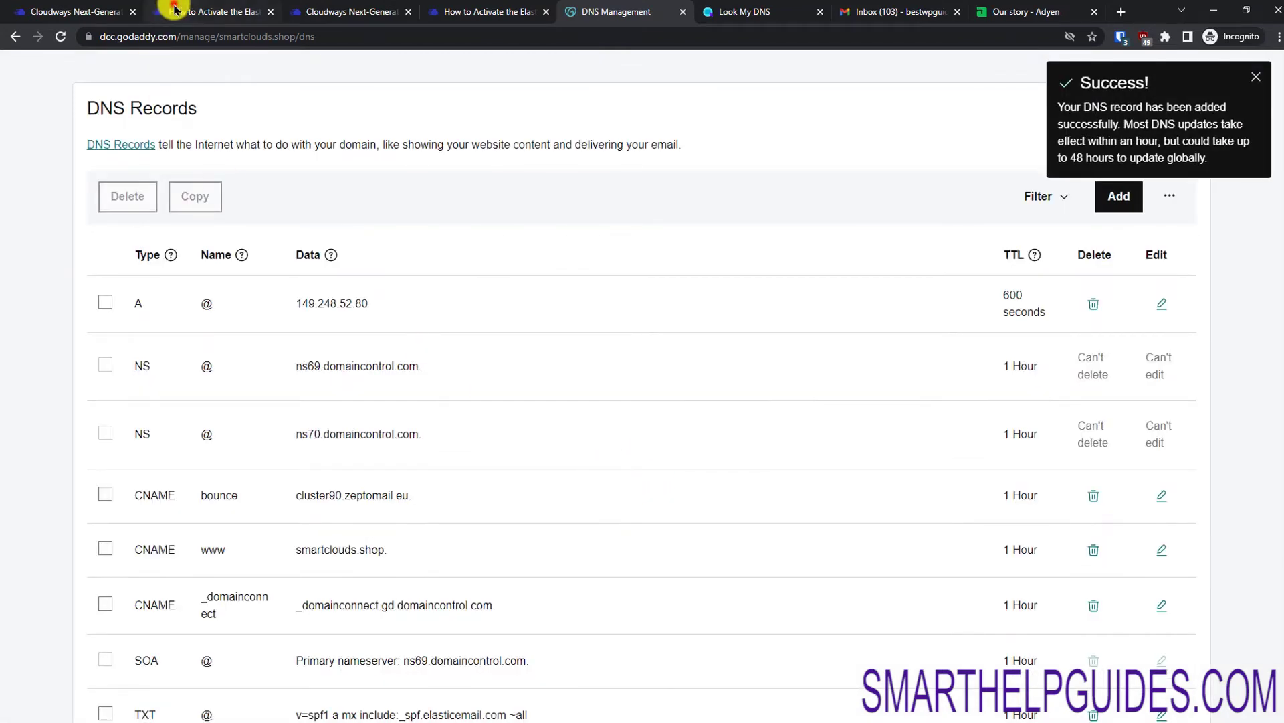
Step: Copy the tracking record's destination "api.elasticemail.com" from the Tracking table in the Cloudways guide
{"action": "left_click", "coordinate": [176, 9]}
{"action": "scroll", "coordinate": [1278, 365], "scroll_direction": "down", "scroll_amount": 5}
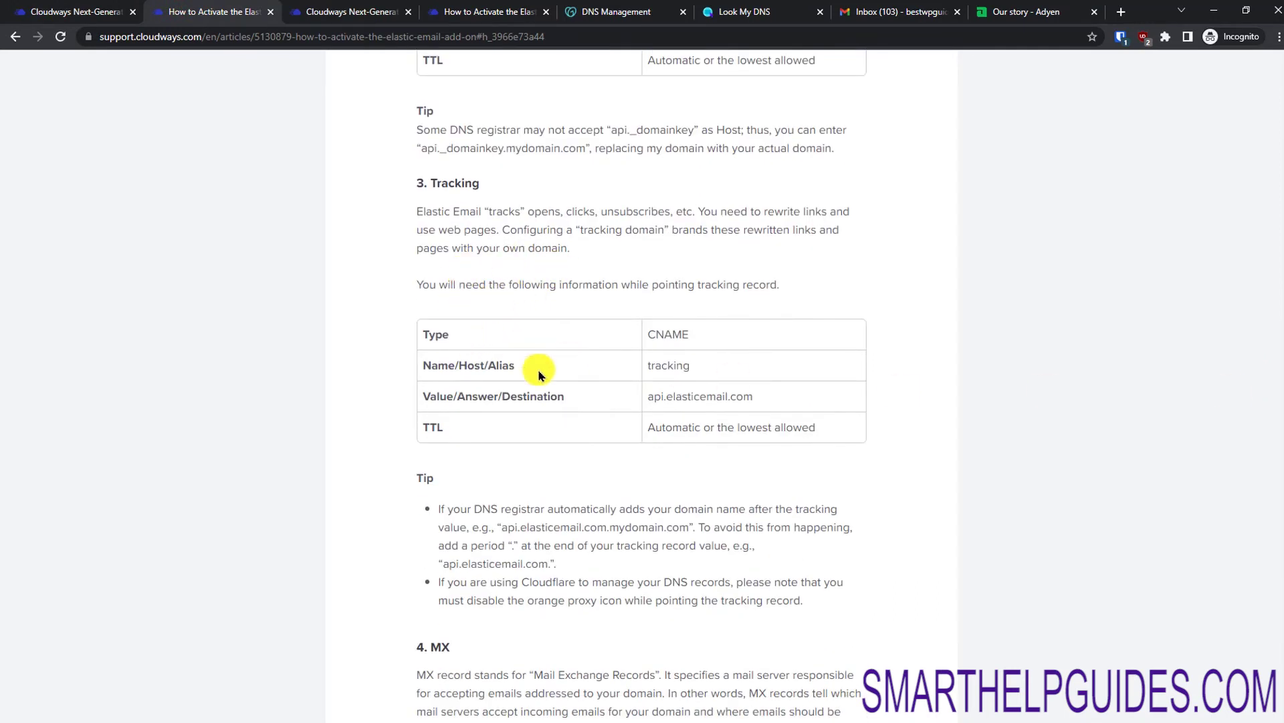
{"action": "left_click_drag", "start_coordinate": [785, 400], "coordinate": [646, 396]}
{"action": "left_click", "coordinate": [722, 359]}
{"action": "left_click_drag", "start_coordinate": [759, 405], "coordinate": [611, 395]}
{"action": "key", "text": "ctrl+c"}
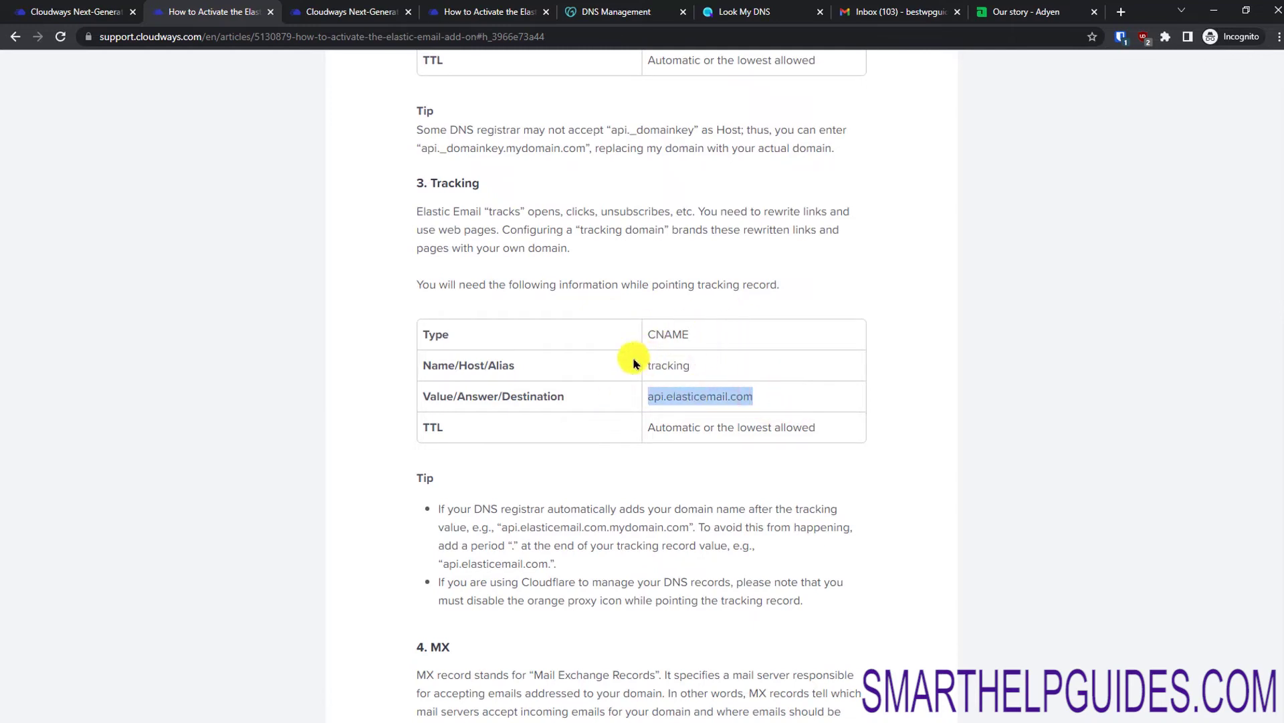
Step: Return to GoDaddy's DNS management for smartclouds.shop and start a new record of type CNAME
{"action": "left_click", "coordinate": [636, 8]}
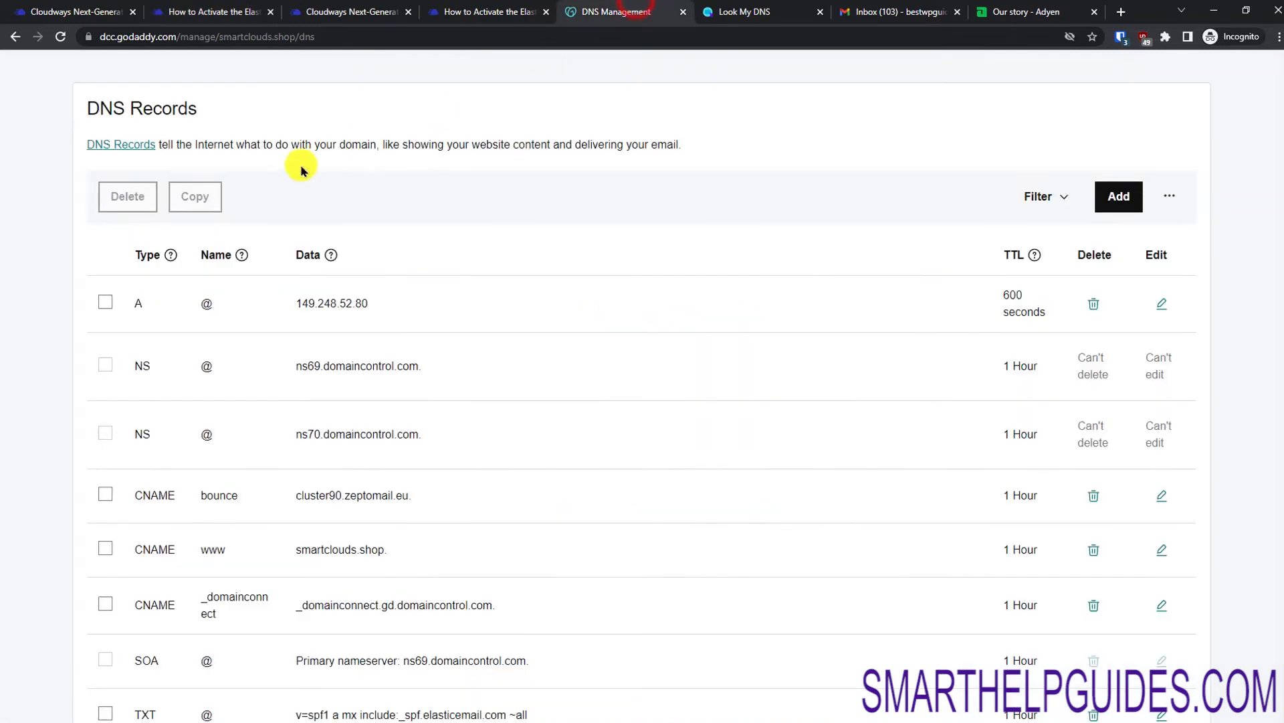
{"action": "left_click", "coordinate": [1119, 196]}
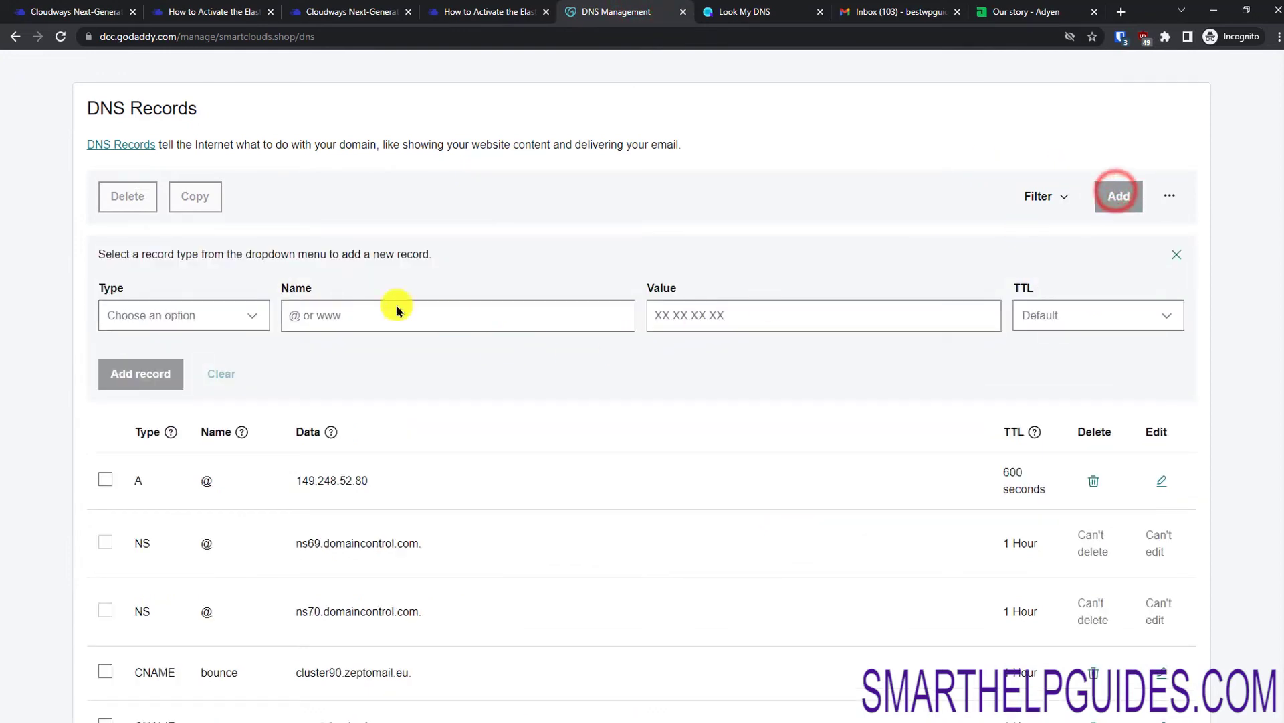
{"action": "left_click", "coordinate": [245, 311]}
{"action": "left_click", "coordinate": [170, 408]}
{"action": "left_click", "coordinate": [333, 316]}
{"action": "left_click", "coordinate": [839, 307]}
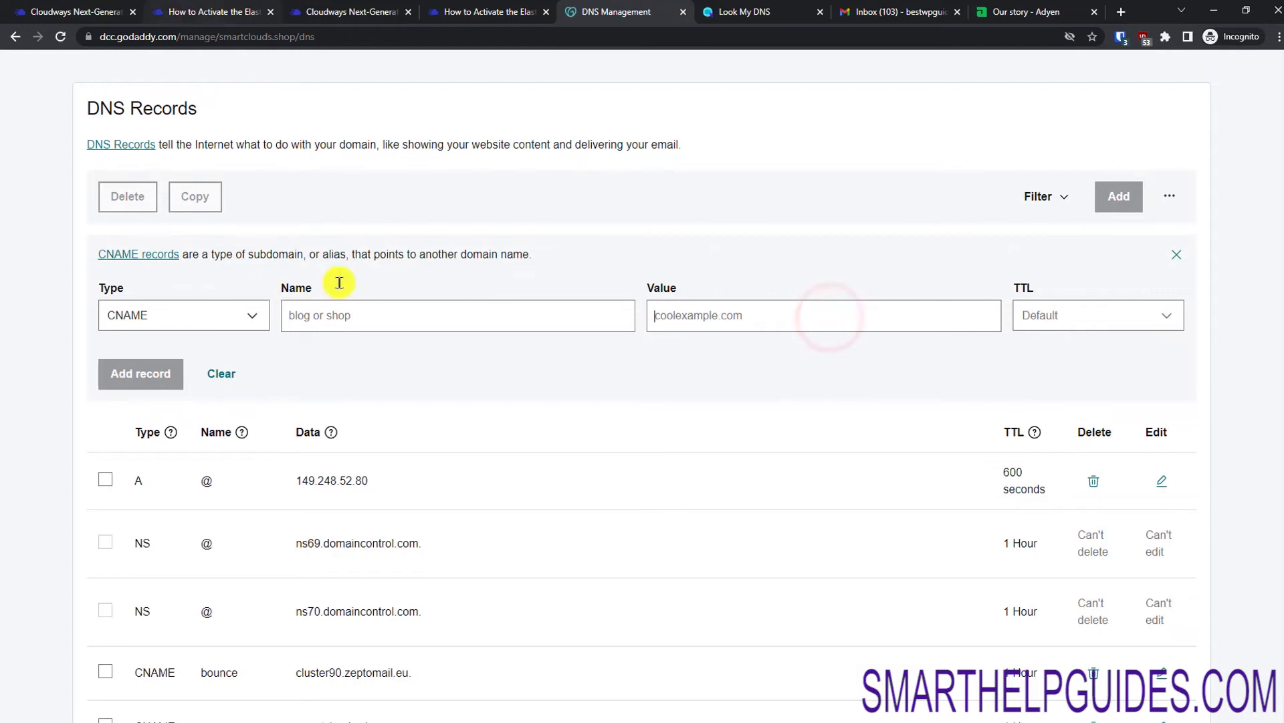
Step: Check the tracking host name in the guide, then add the CNAME record with name "tracking" and value "api.elasticemail.com"
{"action": "left_click", "coordinate": [180, 13]}
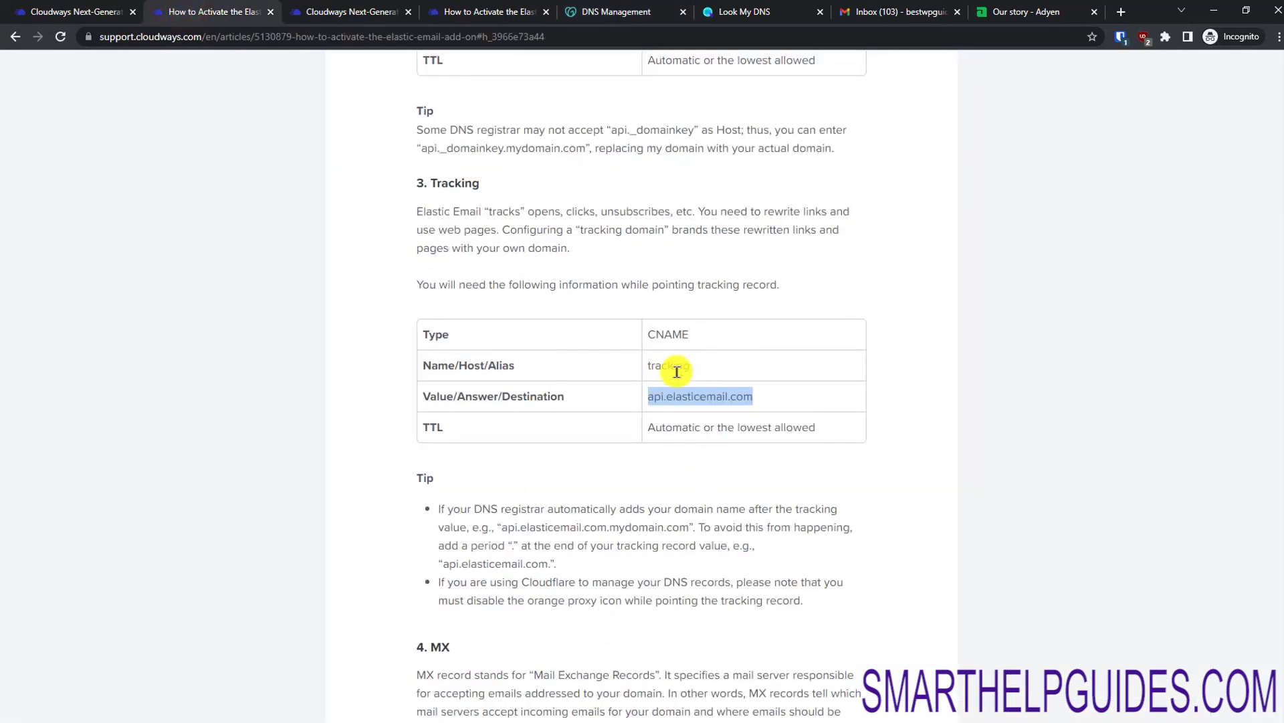
{"action": "left_click", "coordinate": [605, 12]}
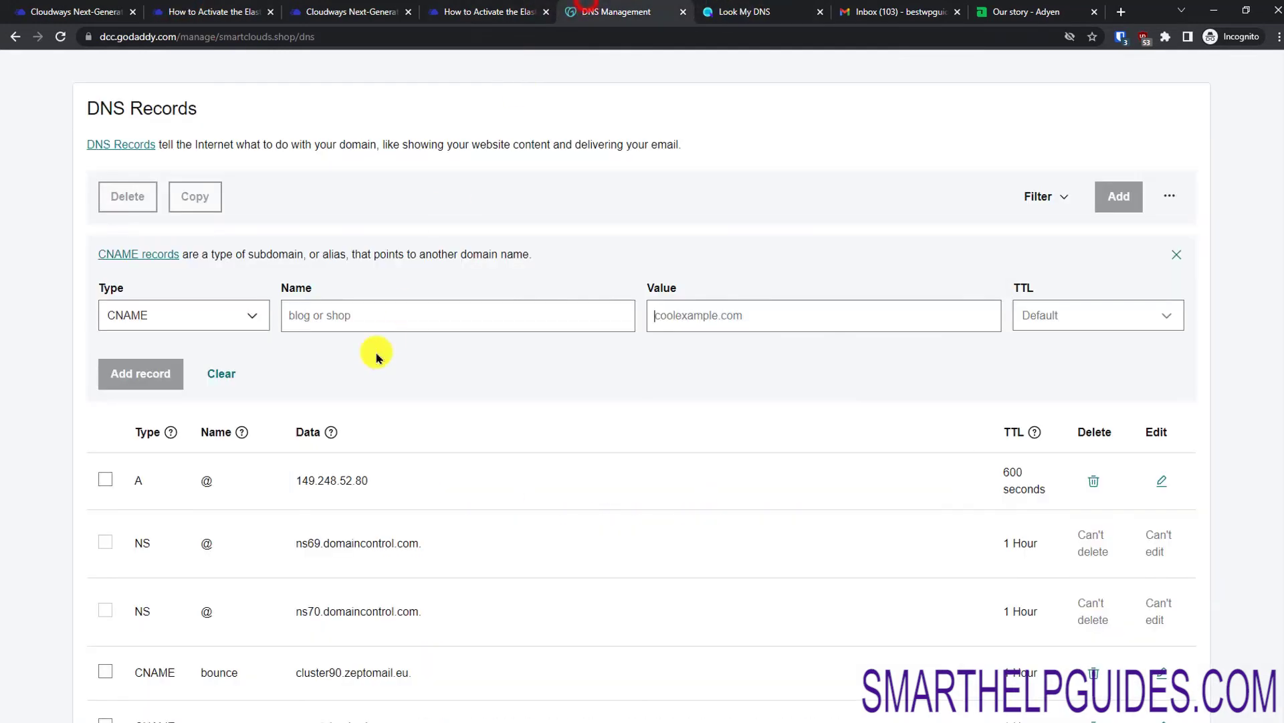
{"action": "left_click", "coordinate": [383, 317]}
{"action": "type", "text": "tracking"}
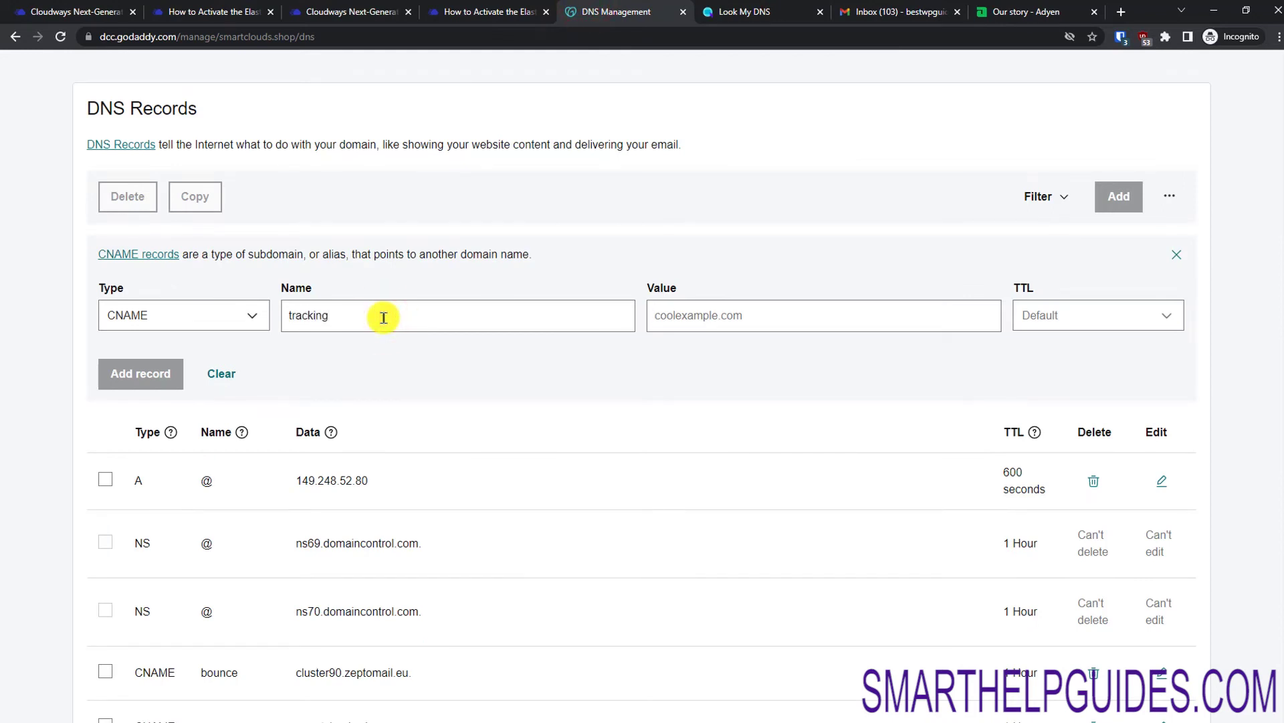
{"action": "key", "text": "Tab"}
{"action": "key", "text": "ctrl+v"}
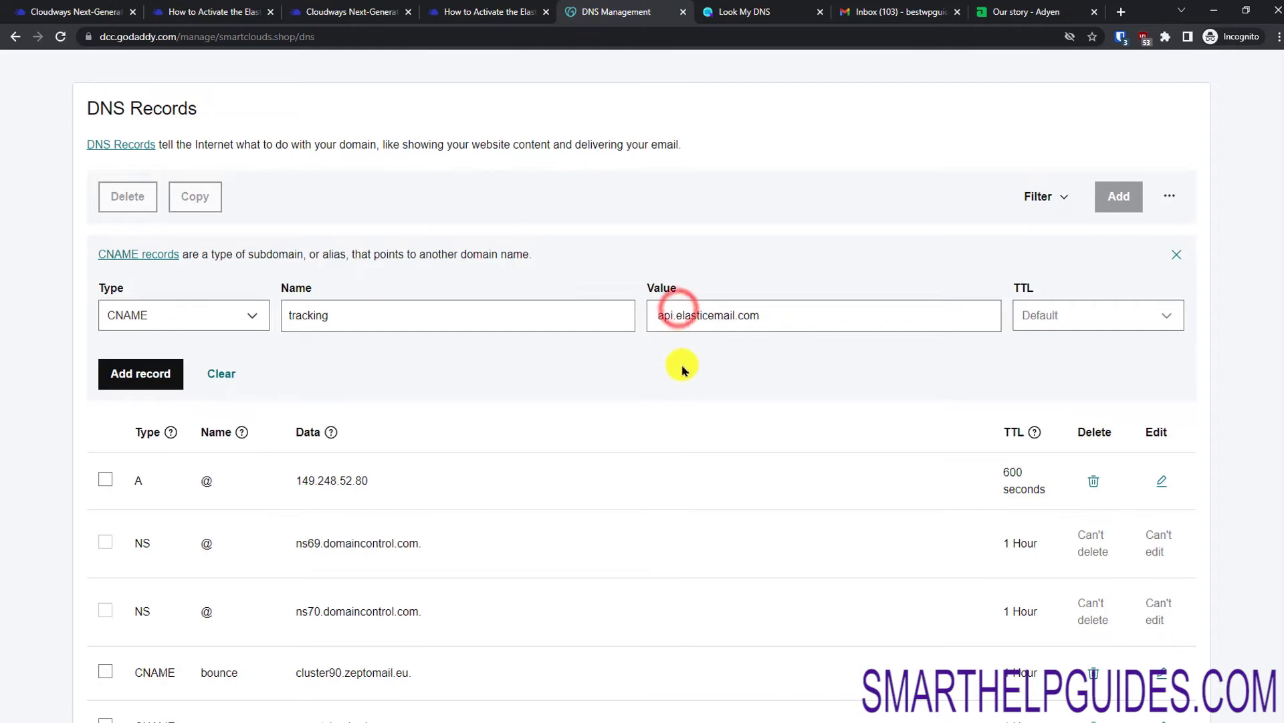
{"action": "left_click", "coordinate": [143, 372]}
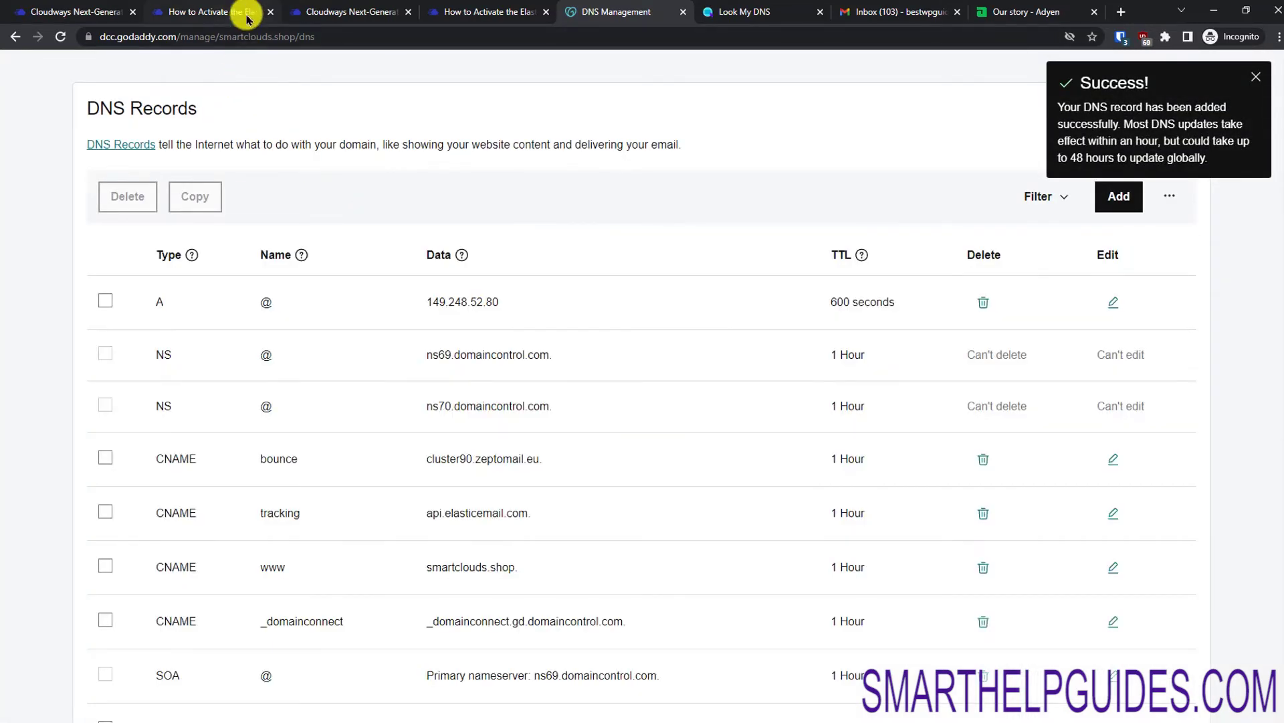
Step: Read the guide's MX and DMARC sections and copy the Option 1 DMARC value "v=DMARC1; p=none;"
{"action": "left_click", "coordinate": [246, 13]}
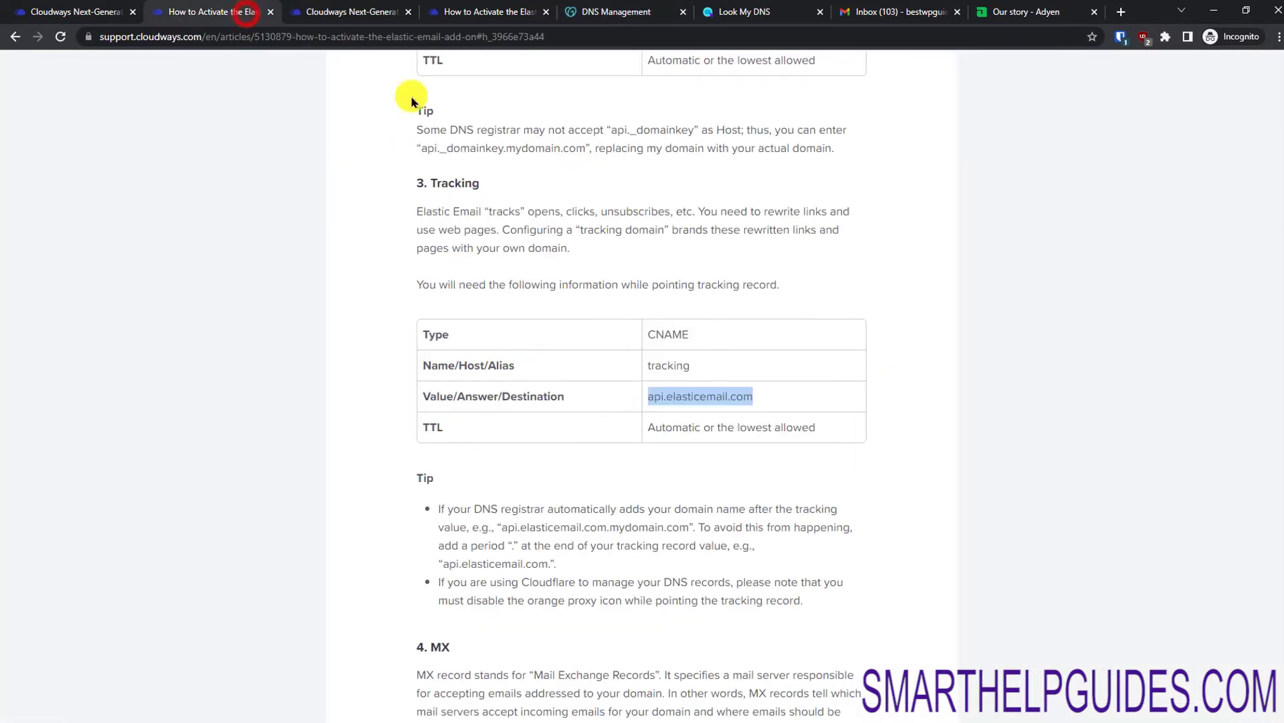
{"action": "left_click_drag", "start_coordinate": [1278, 359], "coordinate": [1279, 406]}
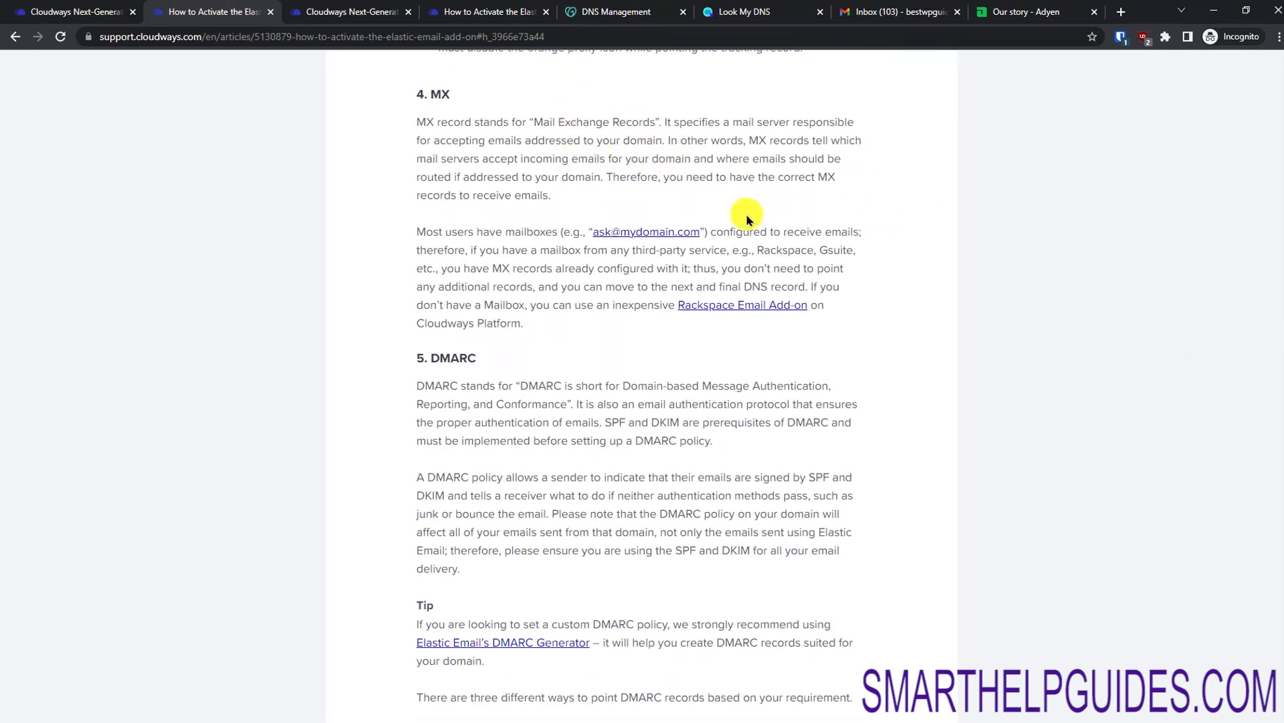
{"action": "left_click_drag", "start_coordinate": [1279, 412], "coordinate": [1279, 428]}
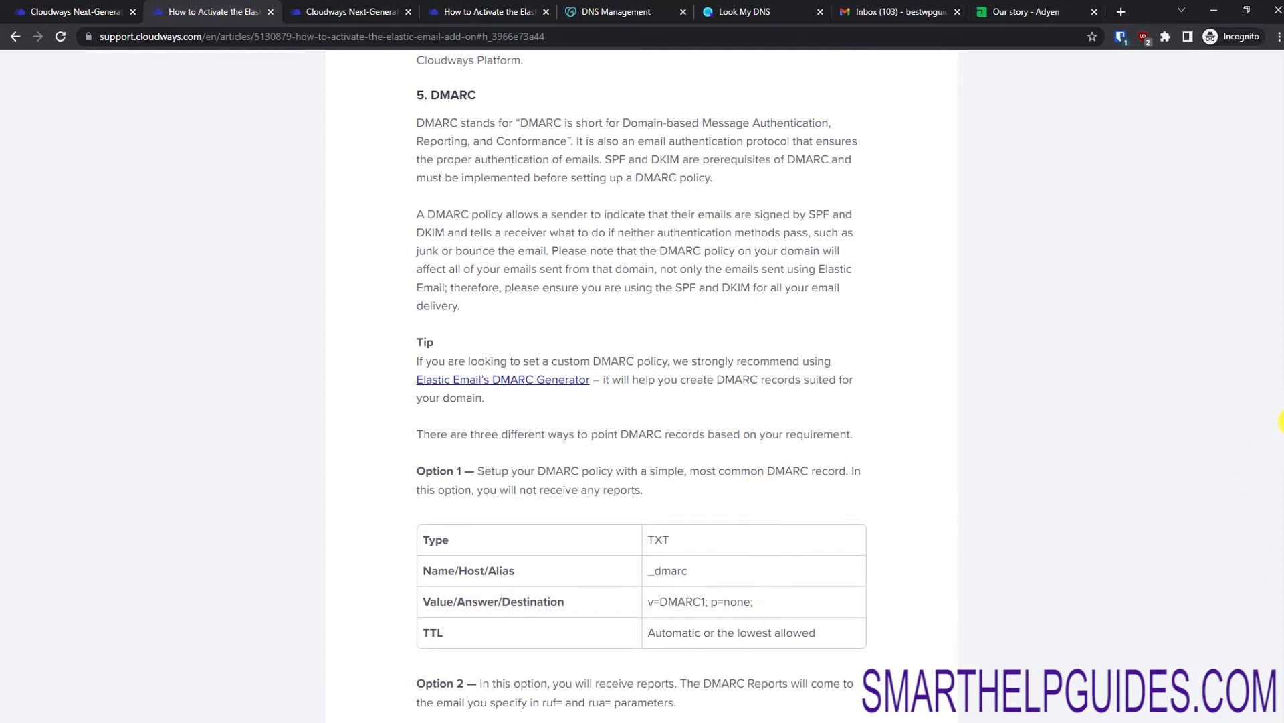
{"action": "scroll", "coordinate": [1279, 432], "scroll_direction": "down", "scroll_amount": 5}
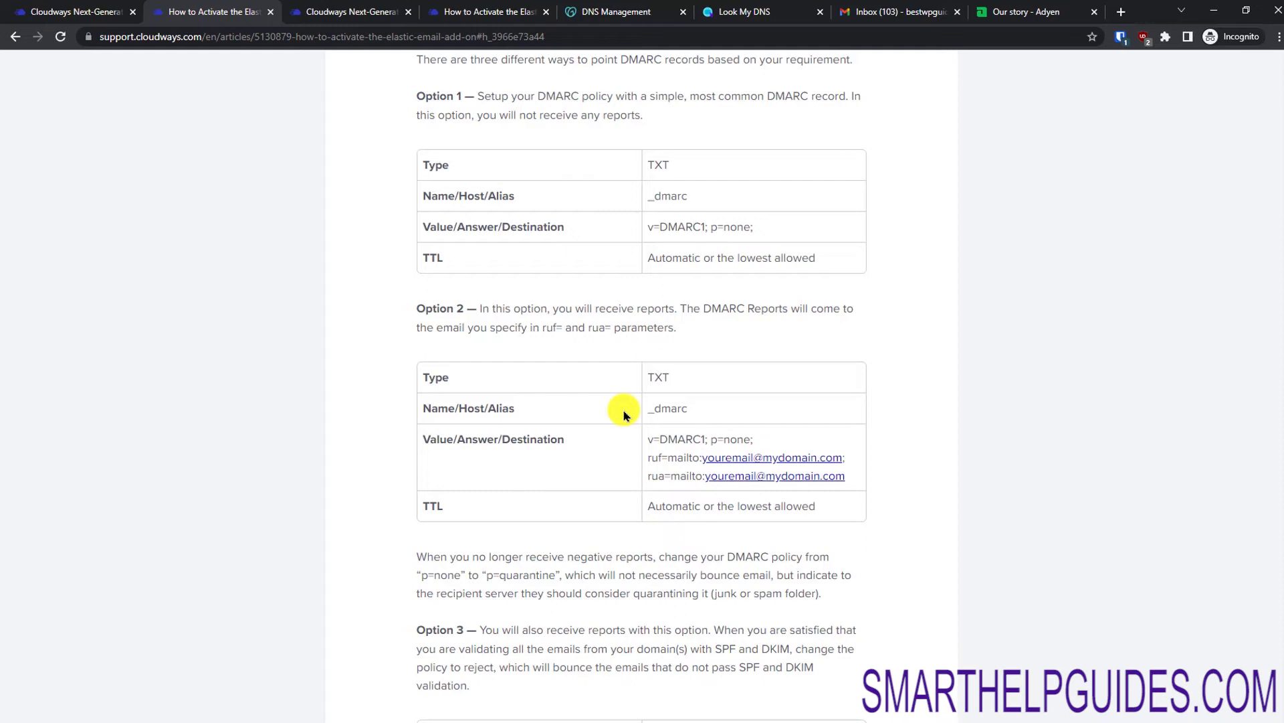
{"action": "triple_click", "coordinate": [765, 227]}
{"action": "key", "text": "ctrl+c"}
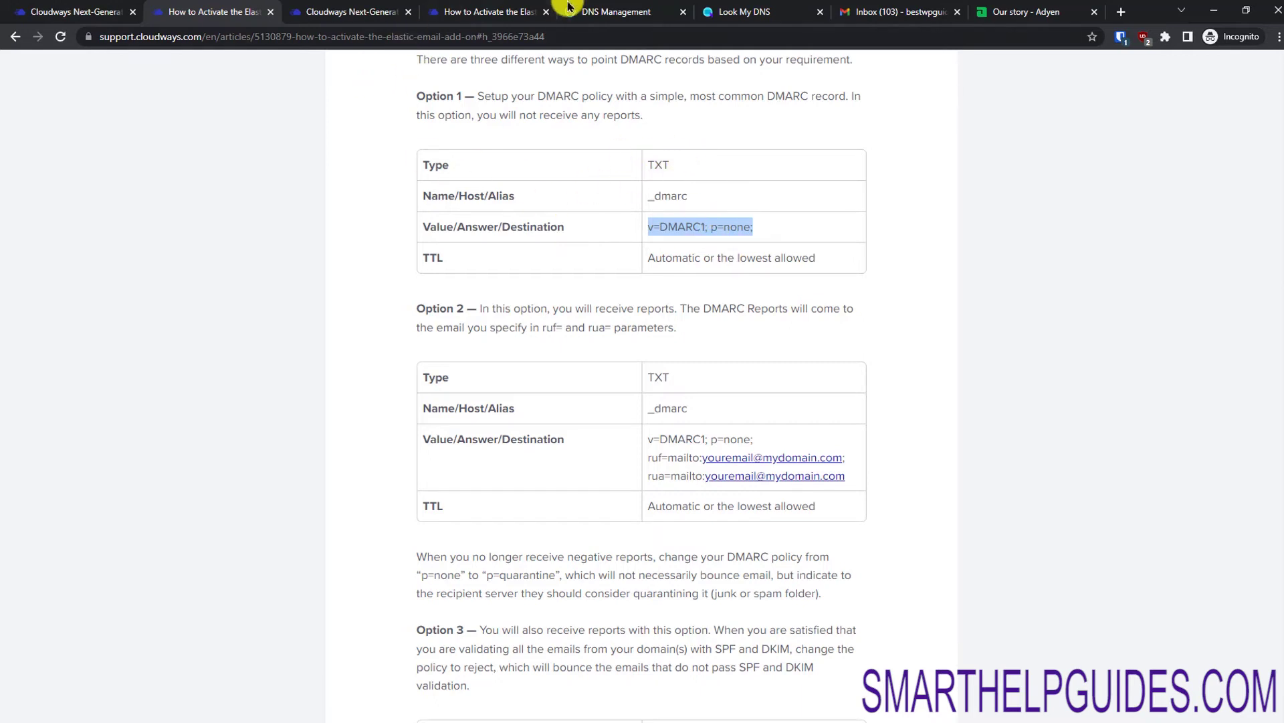
Step: Start a new TXT record in GoDaddy named "_dmarc", checking the name against the guide's DMARC table
{"action": "left_click", "coordinate": [589, 9]}
{"action": "left_click", "coordinate": [1118, 196]}
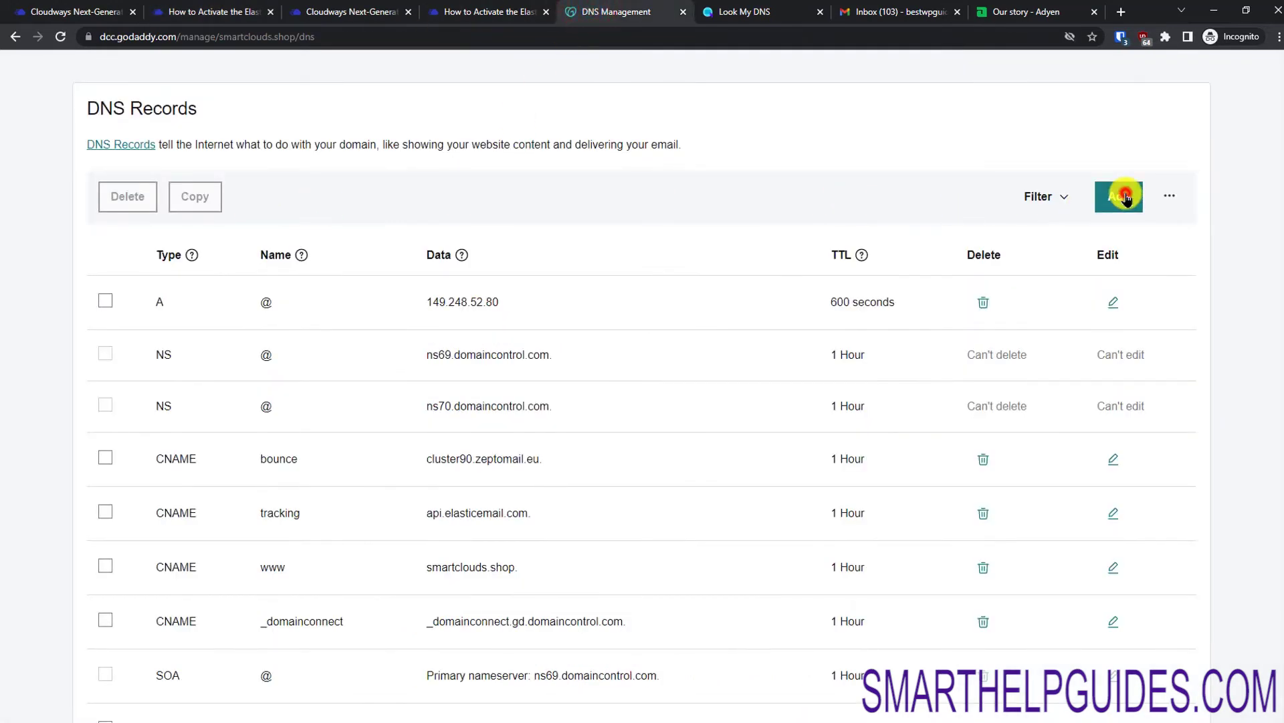
{"action": "left_click", "coordinate": [252, 315]}
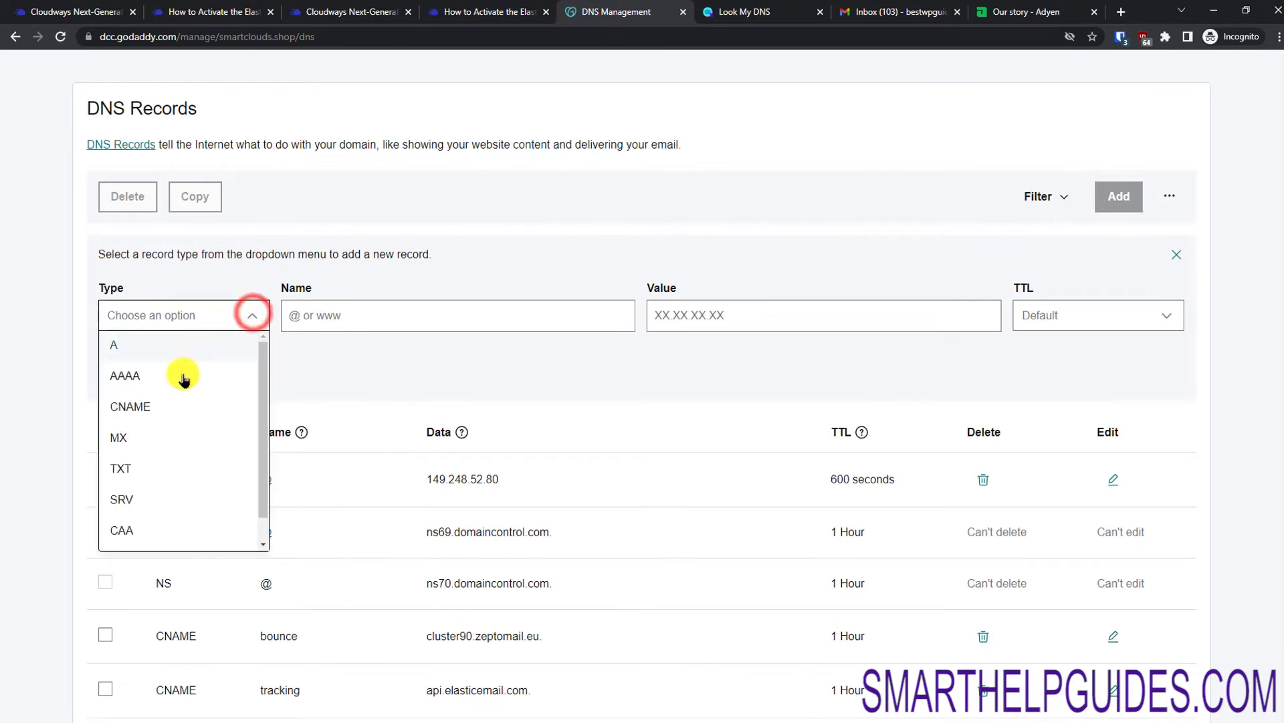
{"action": "left_click", "coordinate": [156, 460]}
{"action": "left_click", "coordinate": [421, 318]}
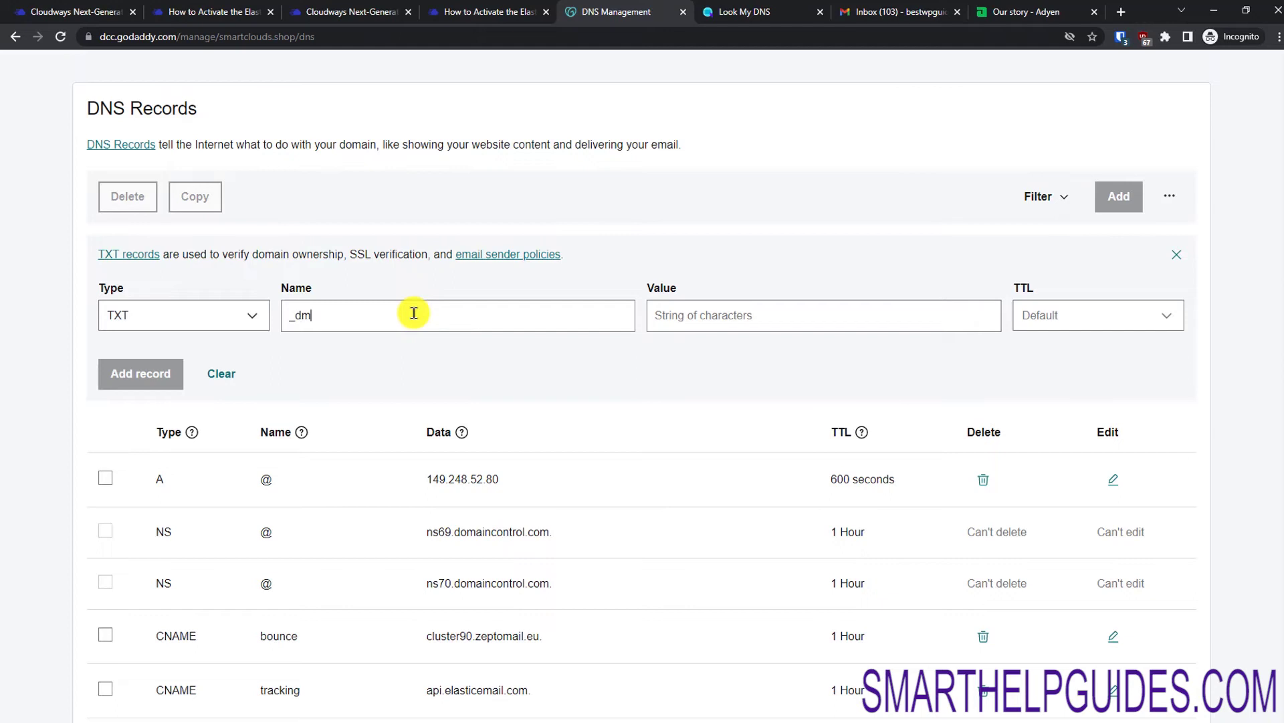
{"action": "left_click", "coordinate": [212, 12]}
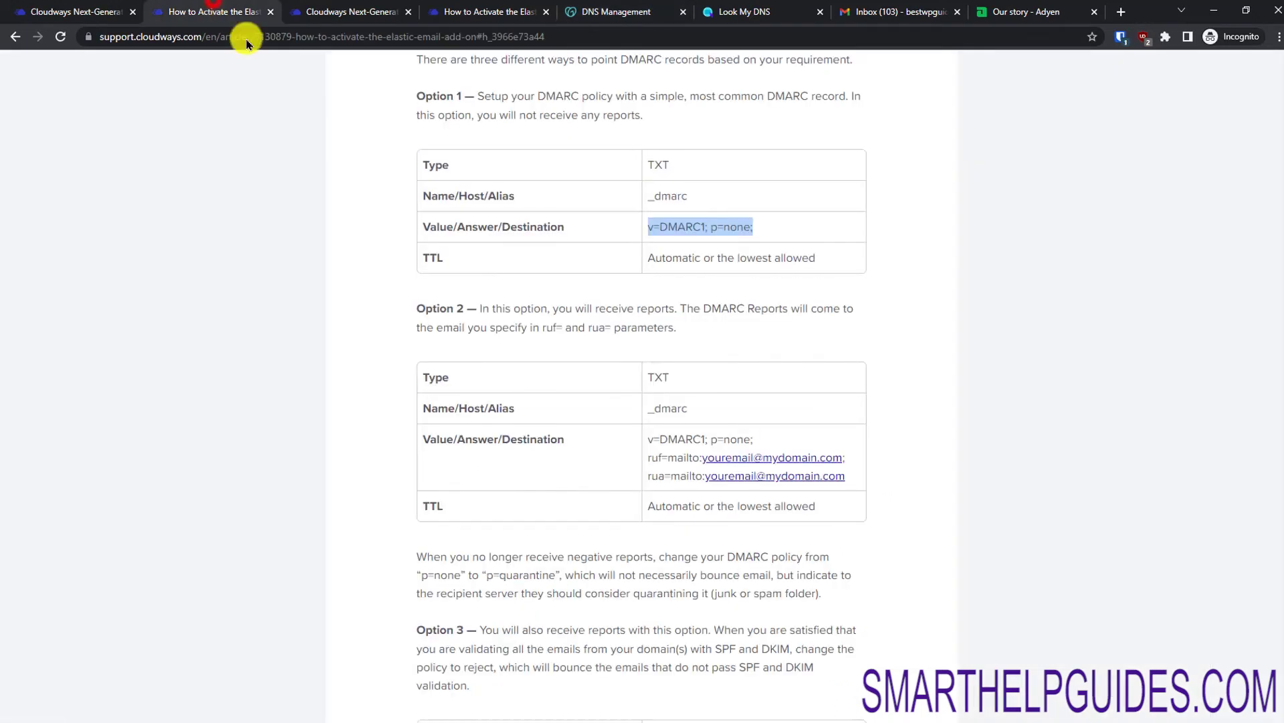
{"action": "left_click", "coordinate": [646, 11]}
Step: Set the DMARC record's value to "v=DMARC1; p=none;" without leading spaces and add the record
{"action": "left_click", "coordinate": [852, 321]}
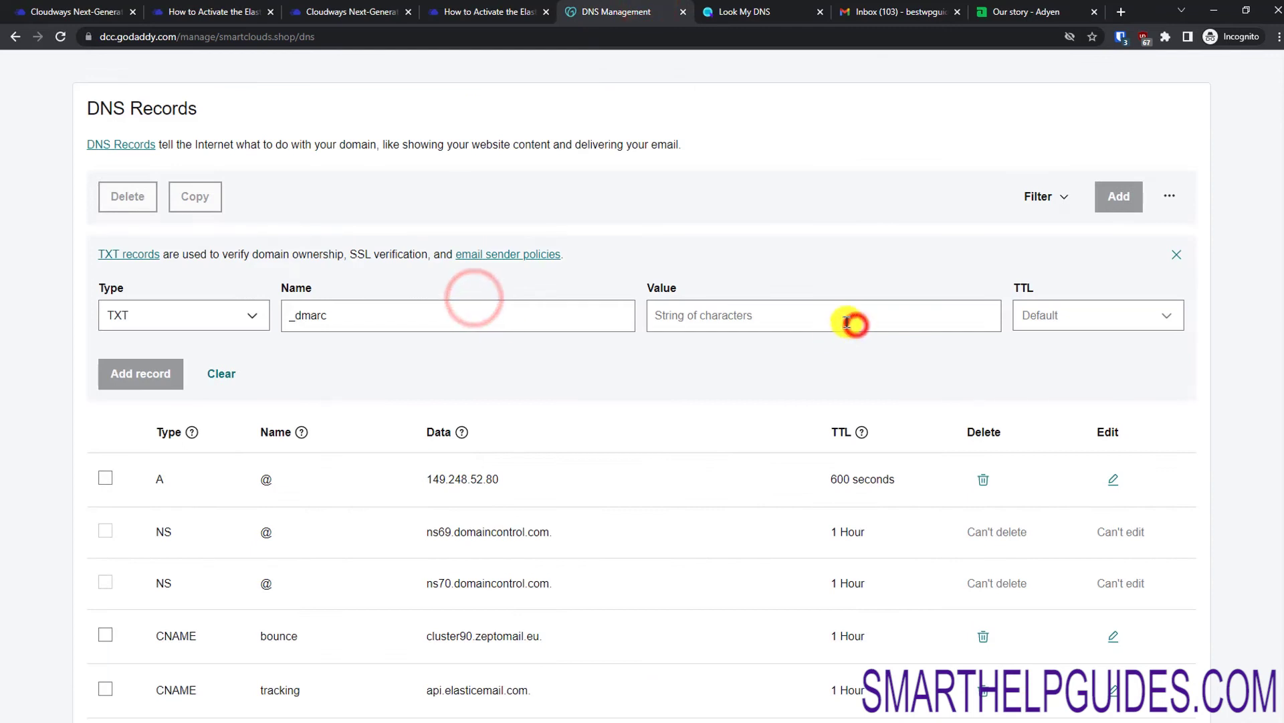
{"action": "key", "text": "ctrl+v"}
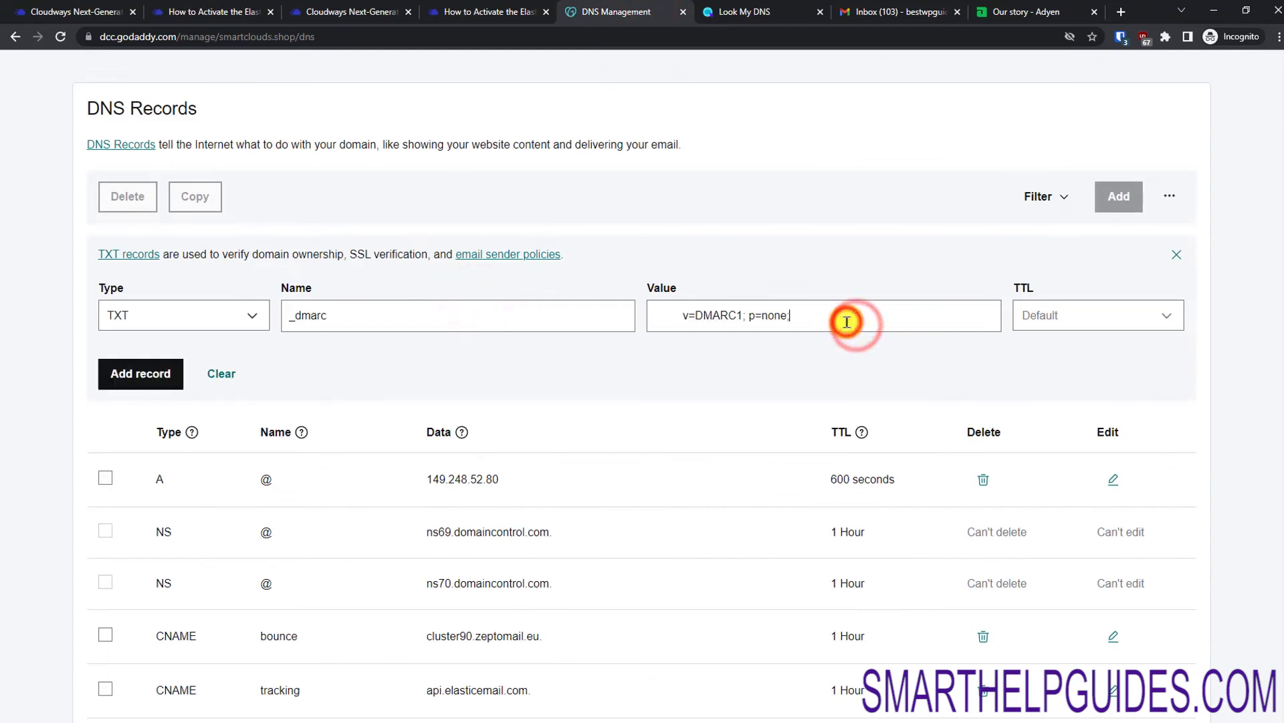
{"action": "left_click", "coordinate": [686, 313]}
{"action": "key", "text": "BackSpace"}
{"action": "key", "text": "BackSpace"}
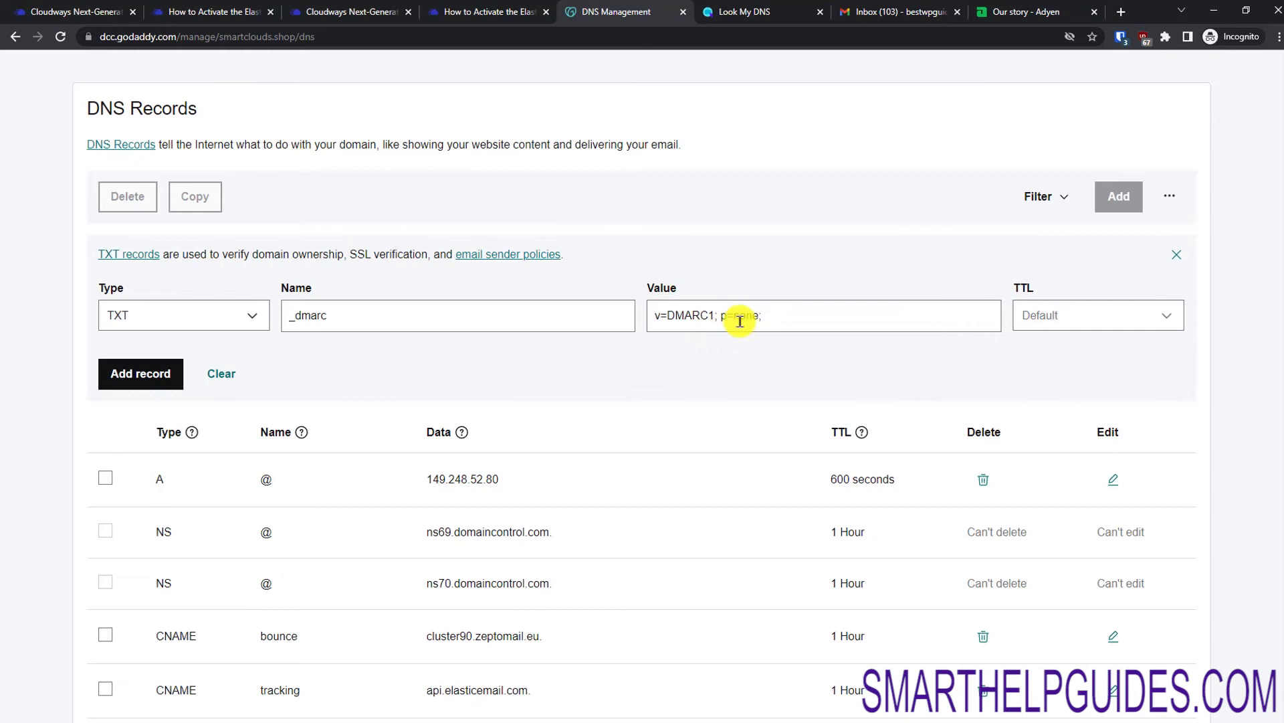
{"action": "left_click", "coordinate": [772, 320]}
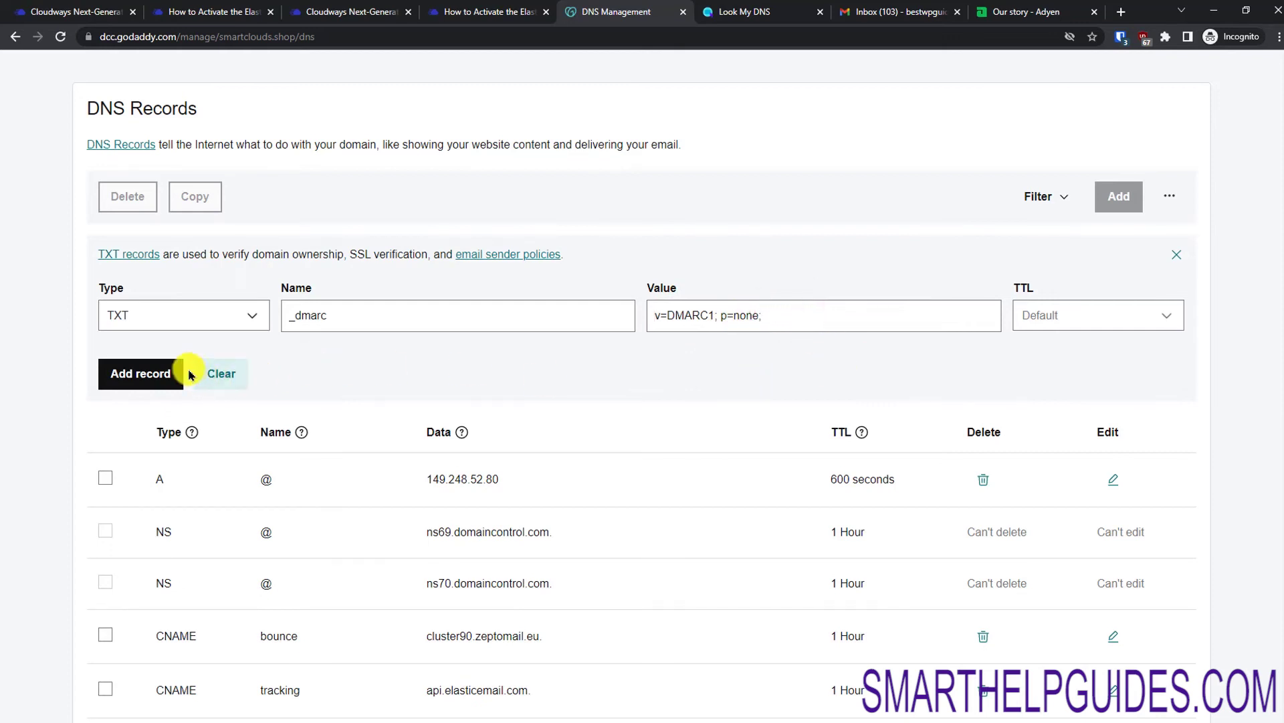
{"action": "left_click", "coordinate": [159, 372]}
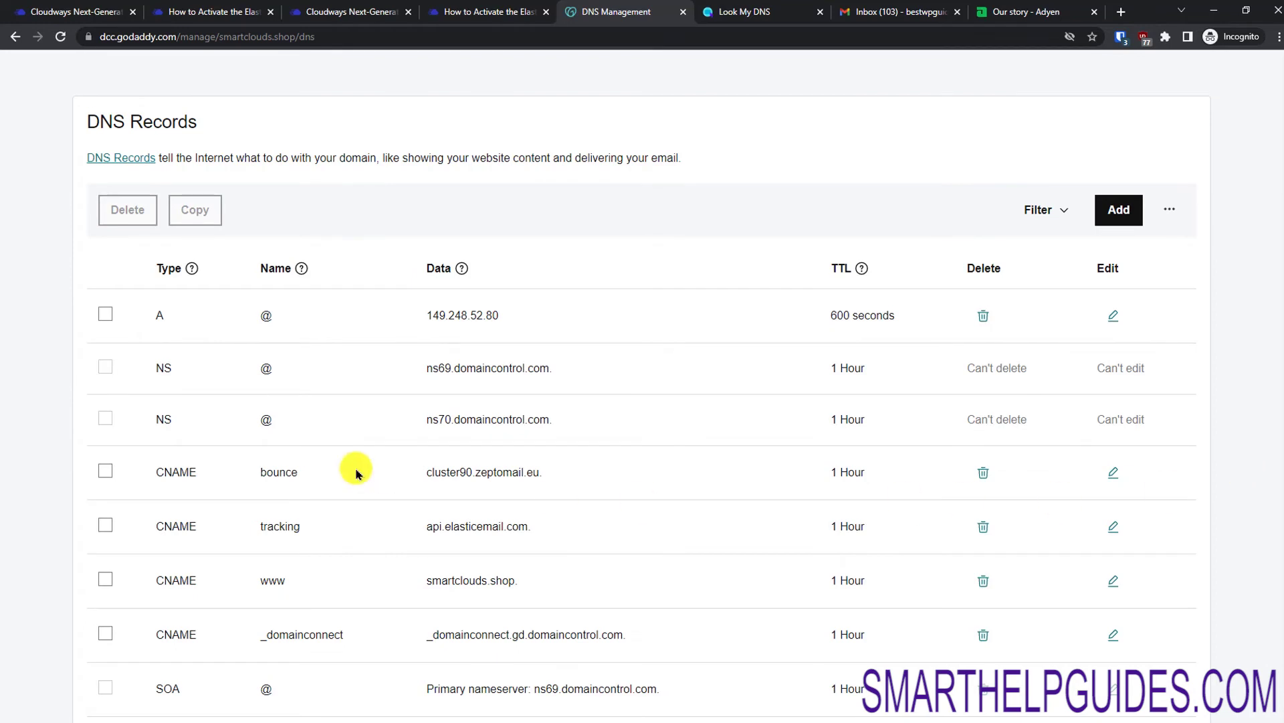
Step: Switch to the Cloudways add-ons page, request verification of smartclouds.shop, and recheck its domain status
{"action": "left_click", "coordinate": [89, 6]}
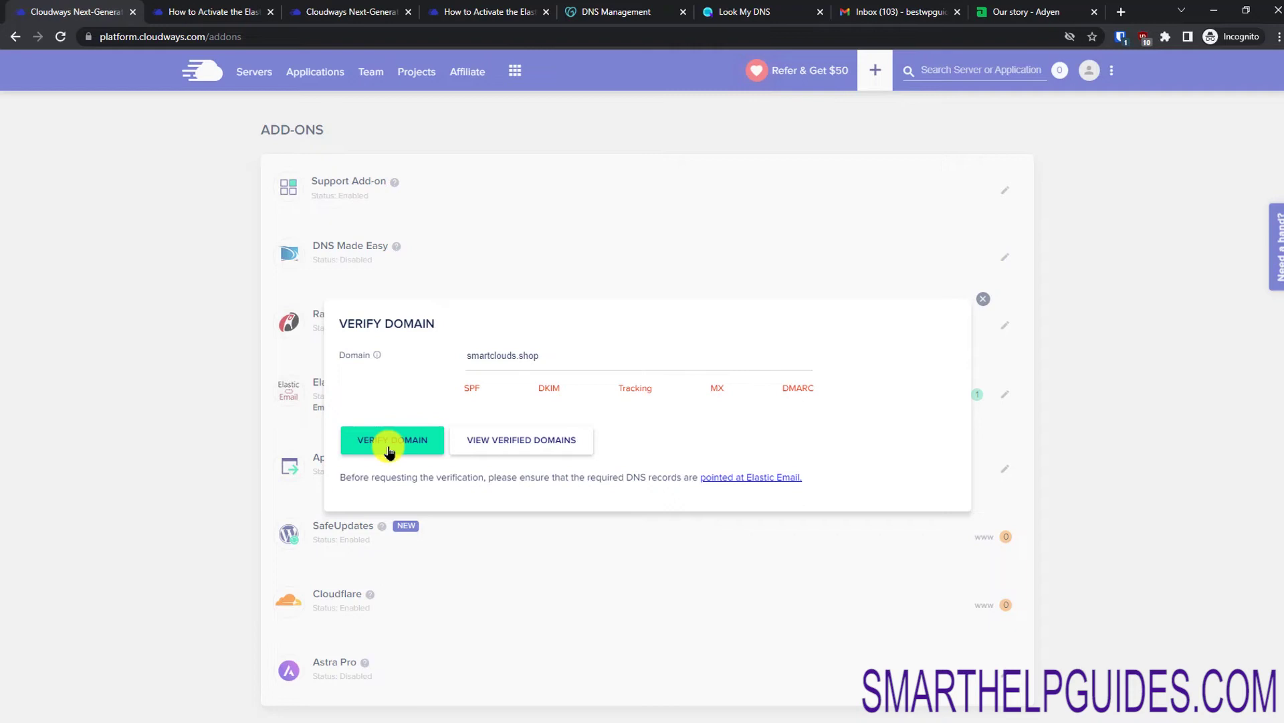
{"action": "left_click", "coordinate": [390, 453]}
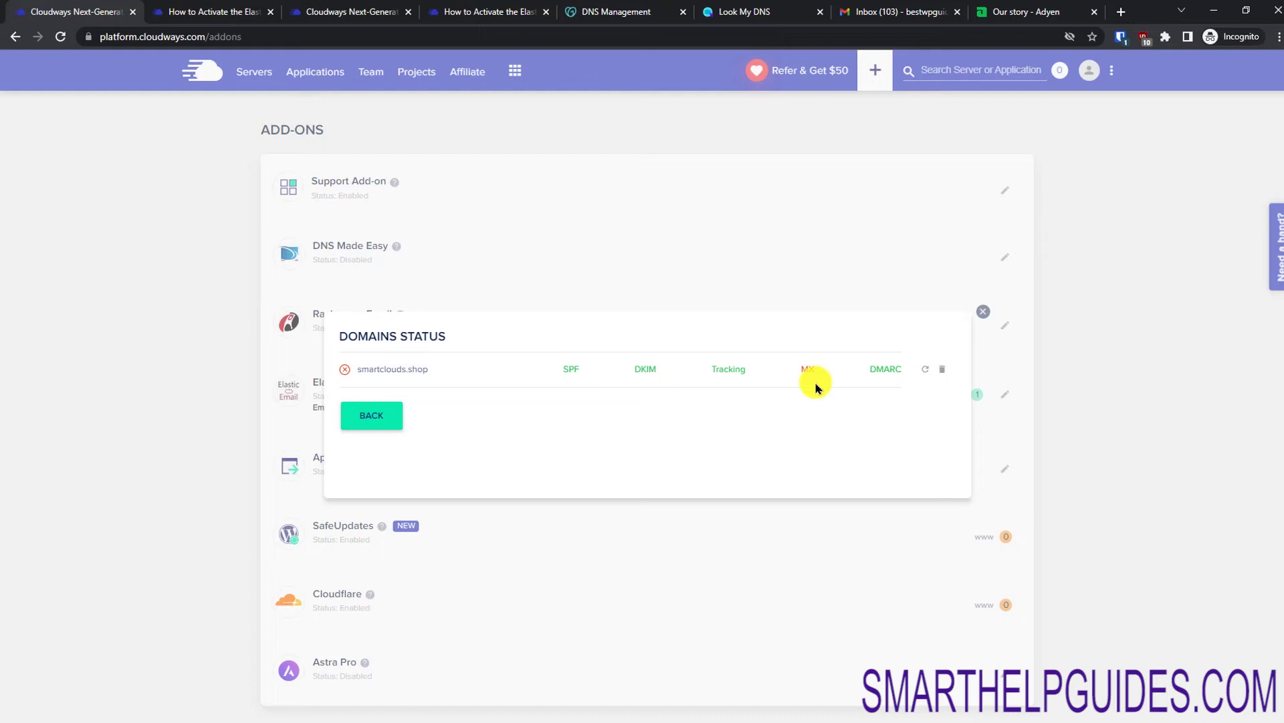
{"action": "left_click", "coordinate": [922, 371]}
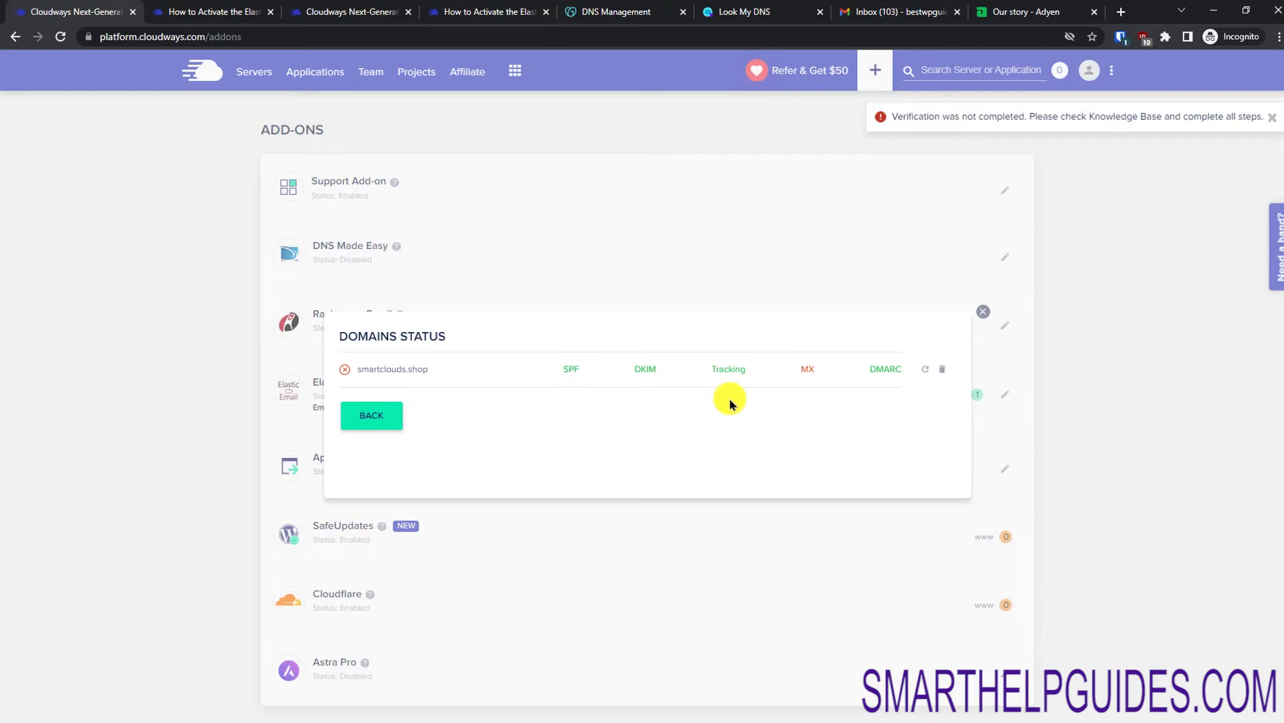
Step: Close the domain status and open the SMTP settings of the Recovered-Ecom S1 server
{"action": "left_click", "coordinate": [985, 311]}
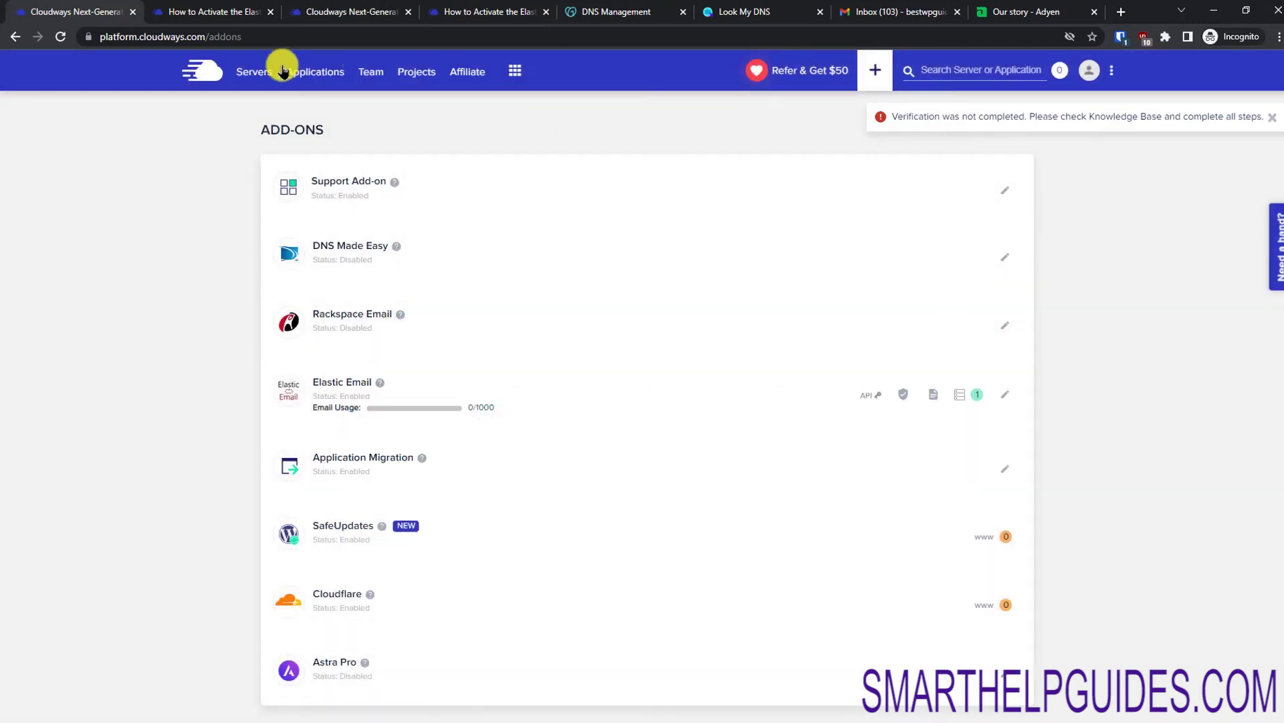
{"action": "left_click", "coordinate": [263, 75]}
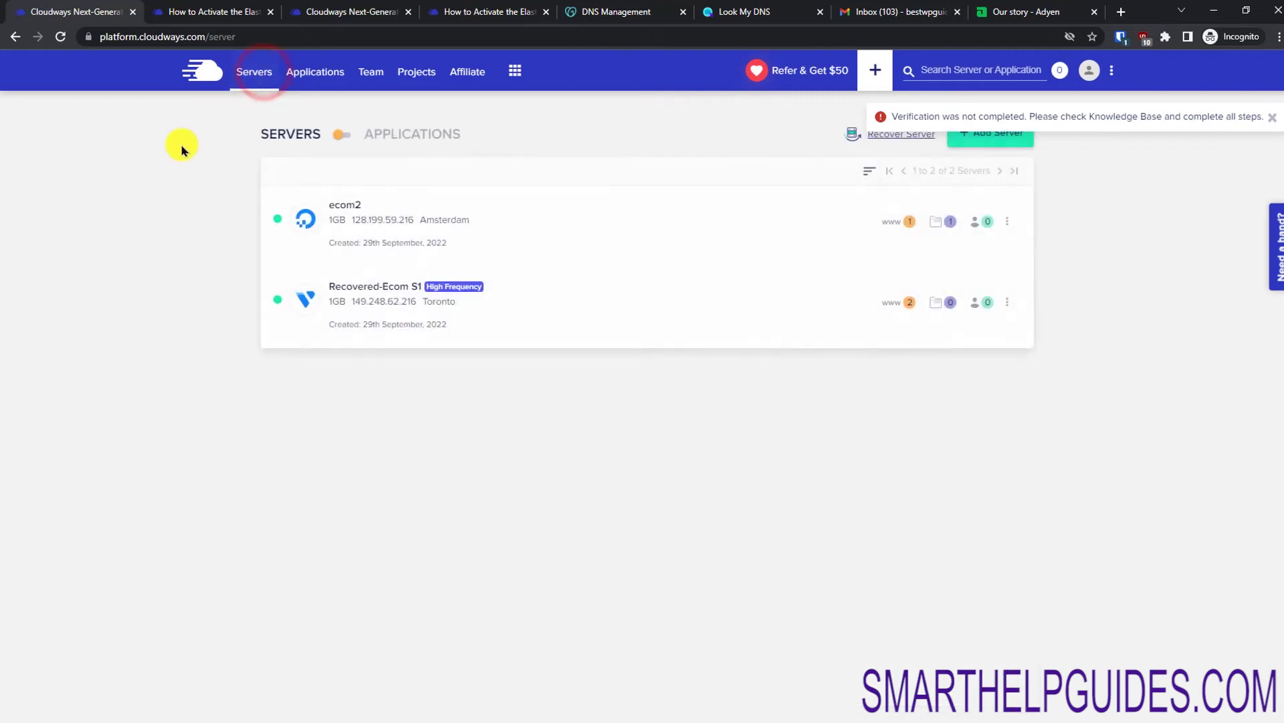
{"action": "left_click", "coordinate": [510, 327]}
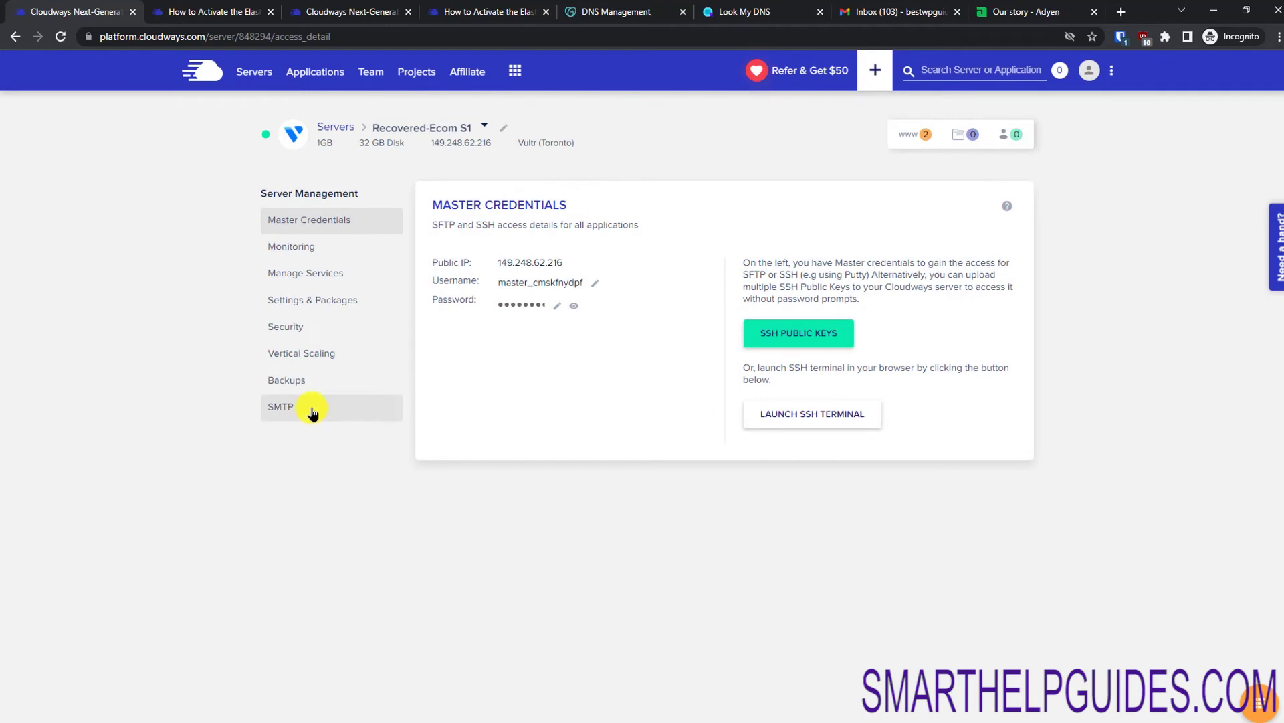
{"action": "left_click", "coordinate": [313, 413]}
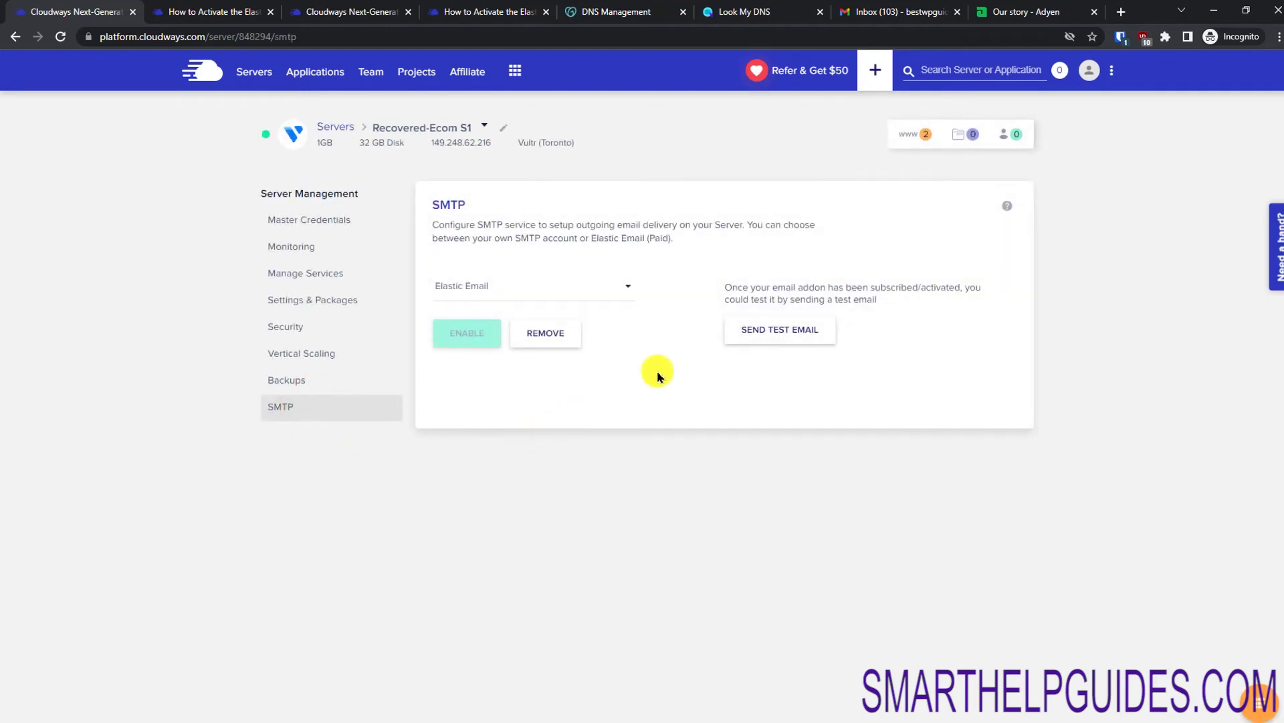
Step: Send a test email through Elastic Email using a smartclouds.shop sender address and the prefilled receiver
{"action": "left_click", "coordinate": [817, 330]}
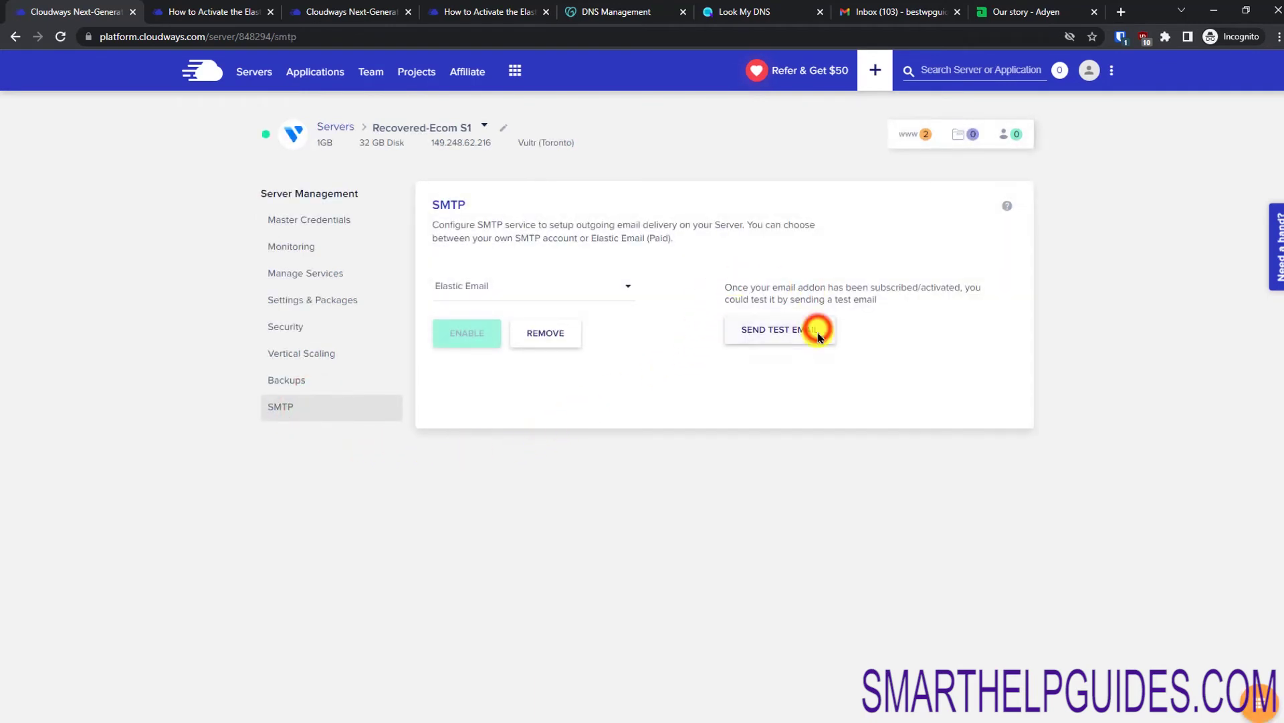
{"action": "left_click", "coordinate": [639, 373]}
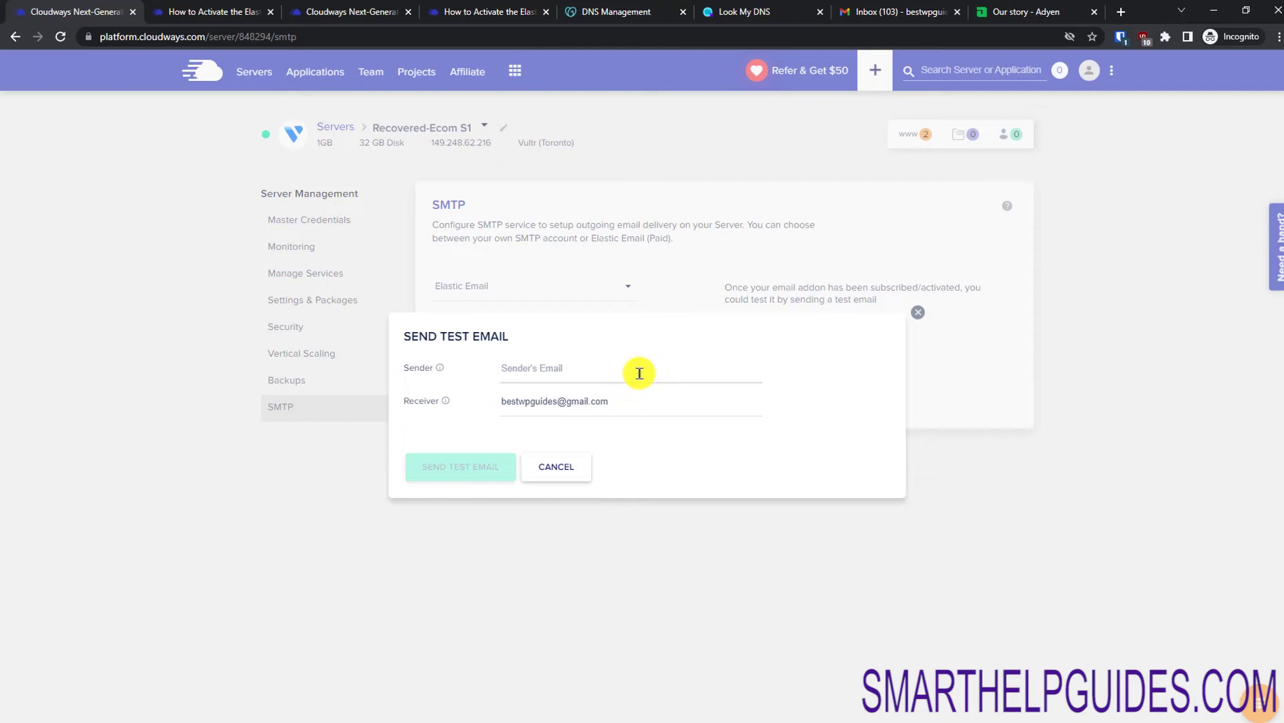
{"action": "key", "text": "ctrl+v"}
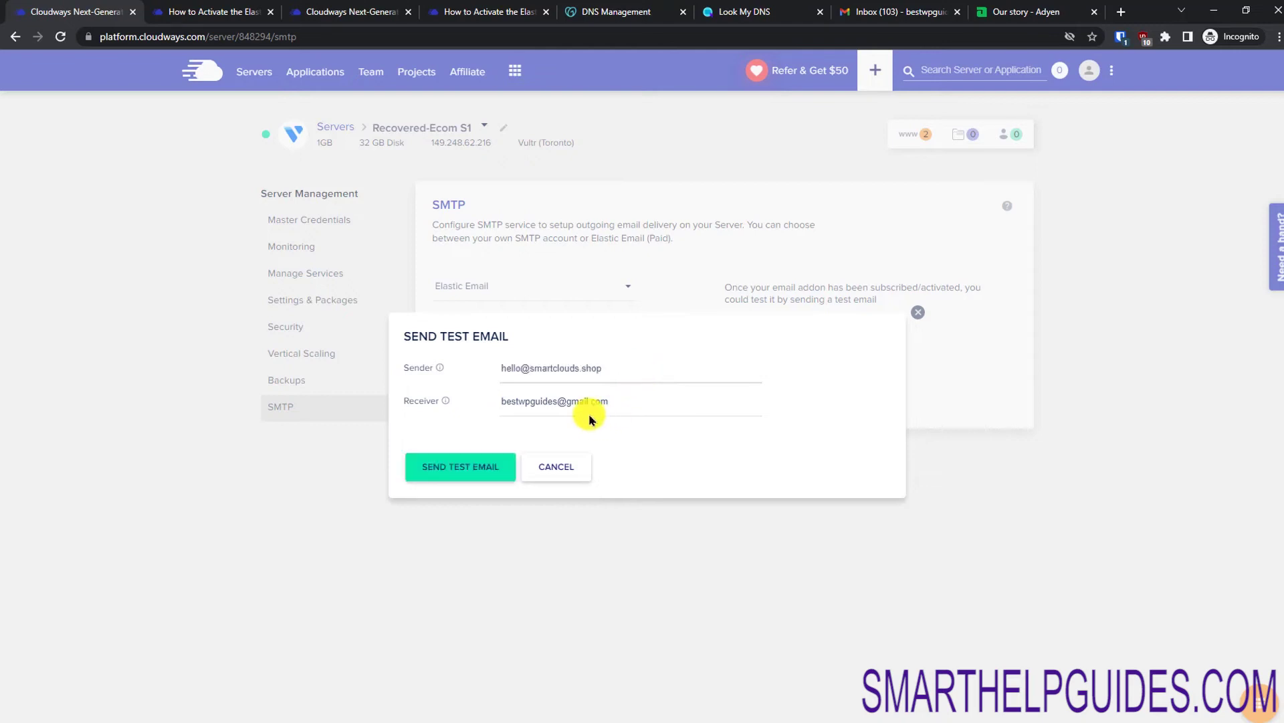
{"action": "left_click", "coordinate": [442, 469]}
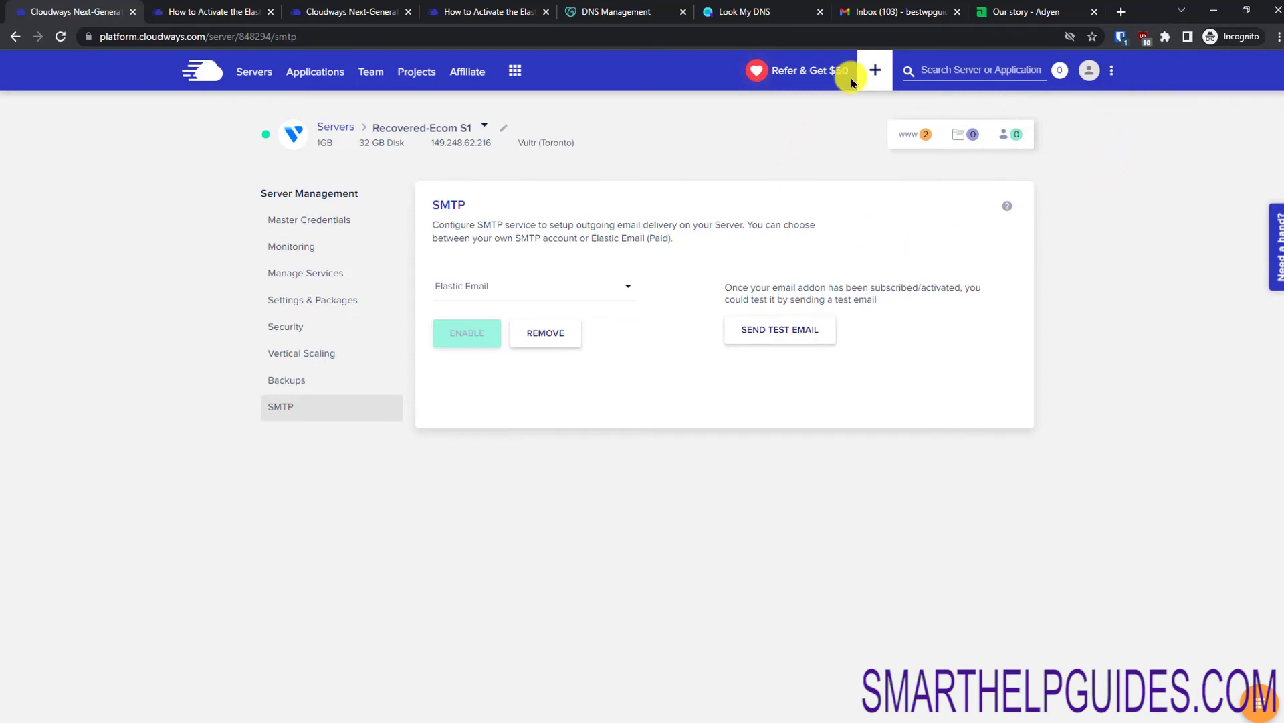
Step: Switch to Gmail, read the email "Email Functionality Validation from Your Cloudways Server" and check its sender, mailed-by and signed-by details
{"action": "left_click", "coordinate": [895, 11]}
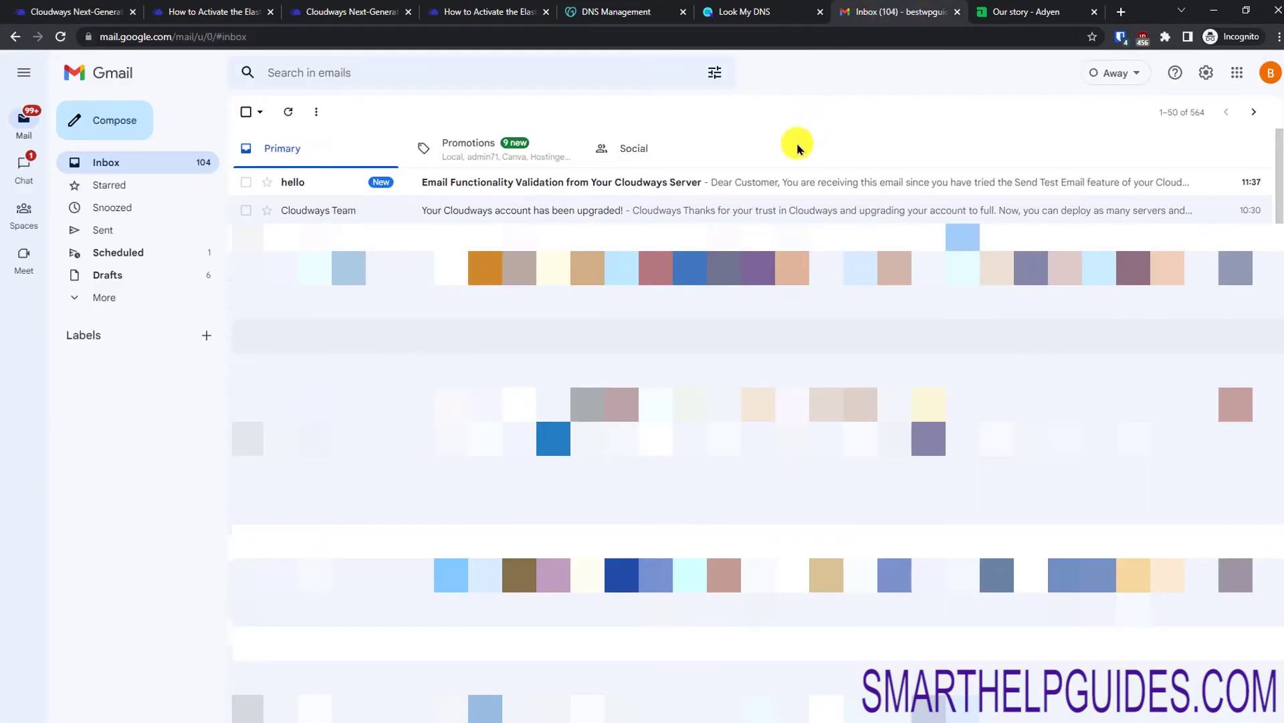
{"action": "left_click", "coordinate": [685, 187]}
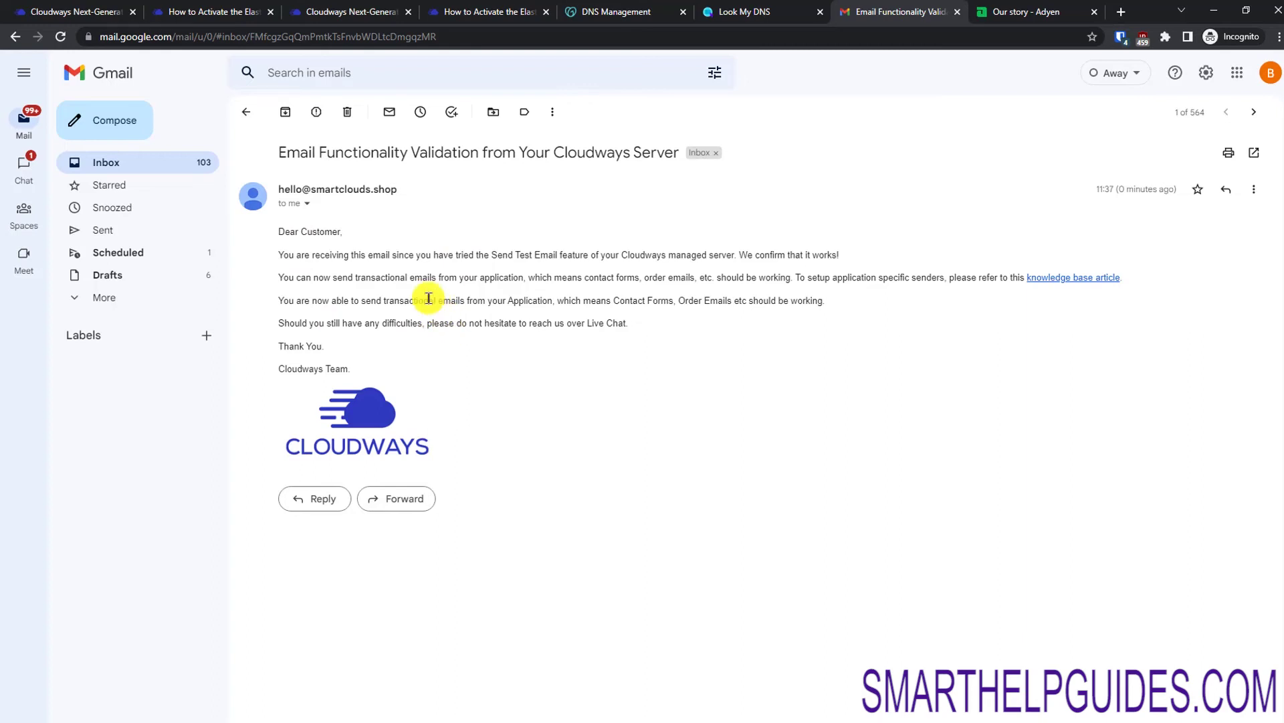
{"action": "left_click", "coordinate": [308, 204]}
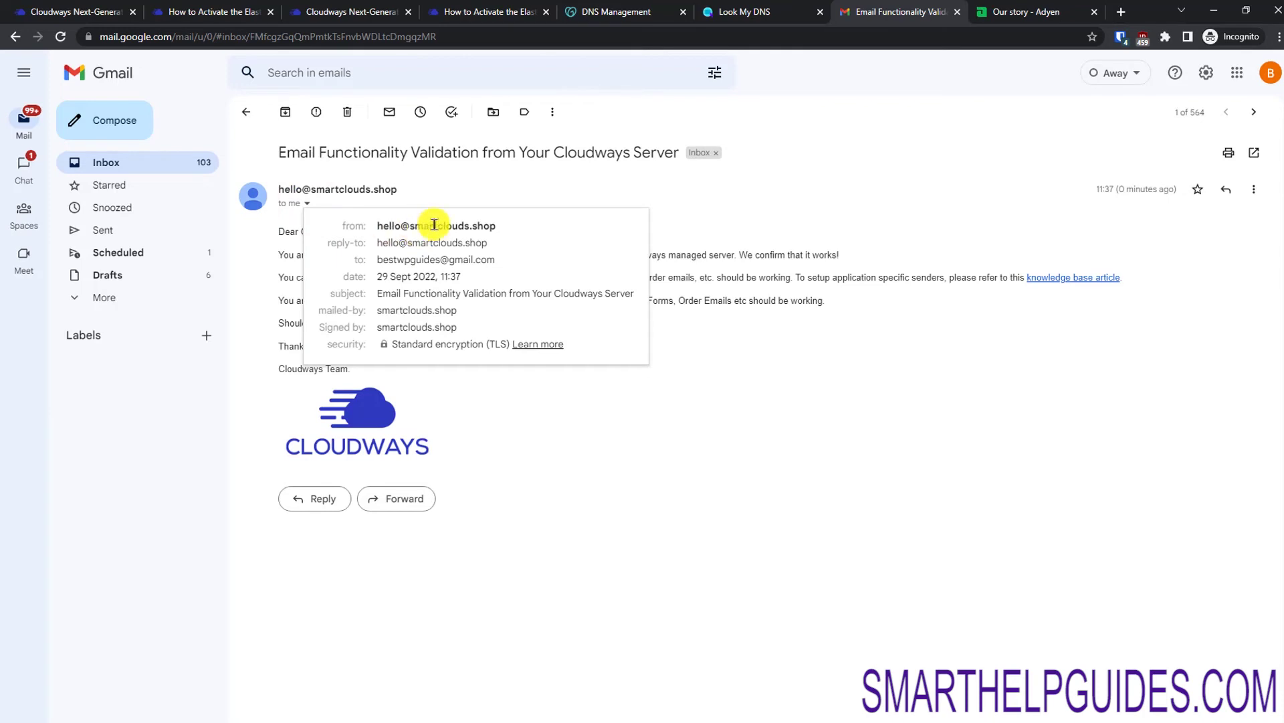
{"action": "mouse_move", "coordinate": [488, 225]}
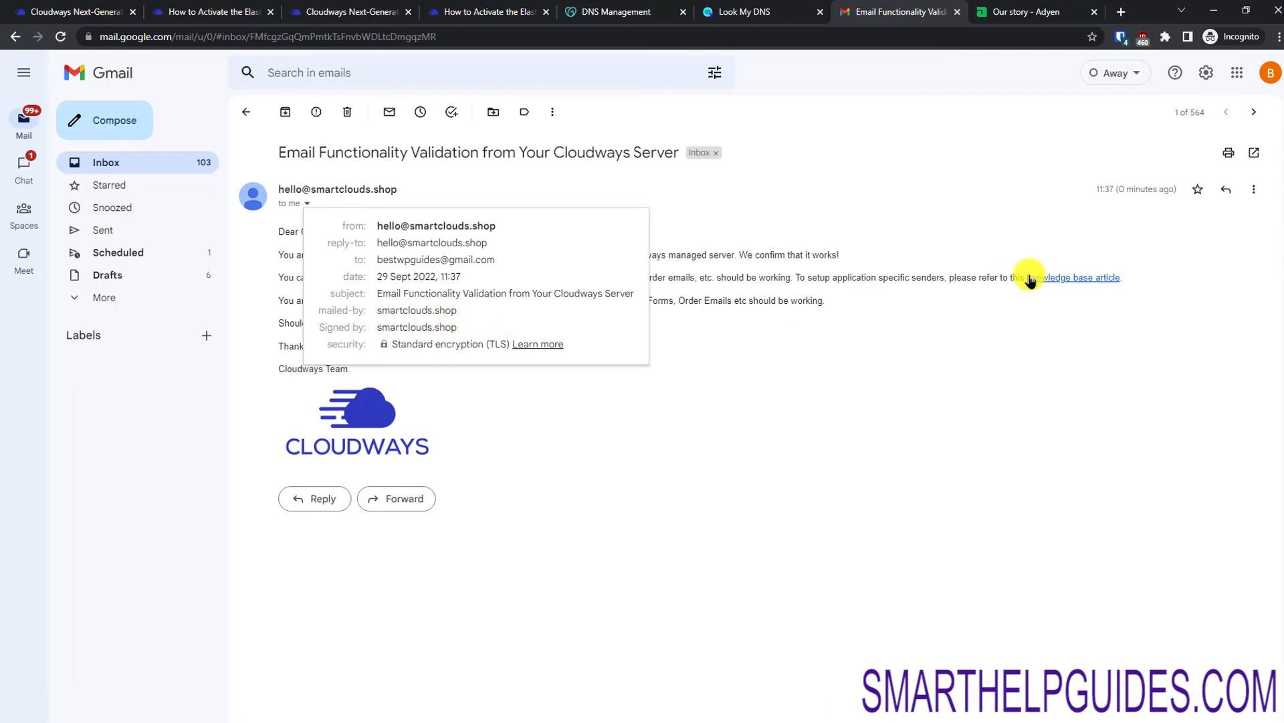
{"action": "left_click", "coordinate": [940, 248]}
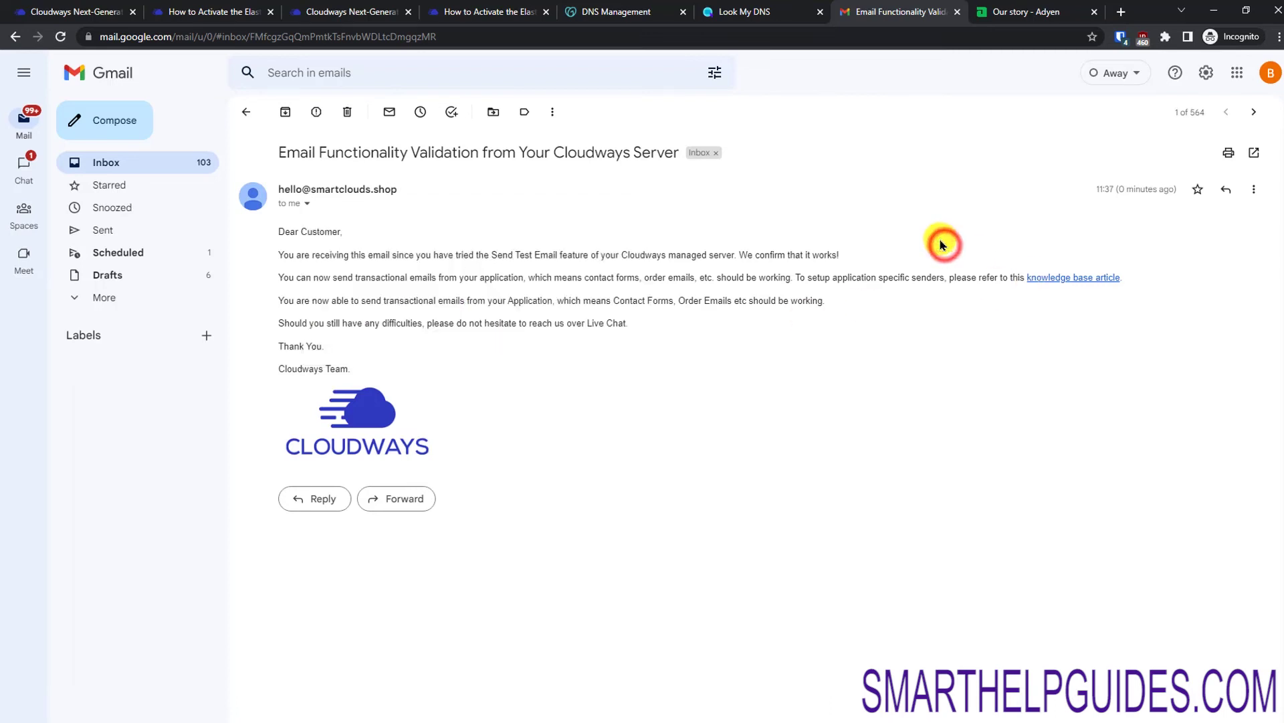
Step: Show the test email's original message and examine its SPF, DKIM and DMARC results
{"action": "left_click", "coordinate": [1258, 192]}
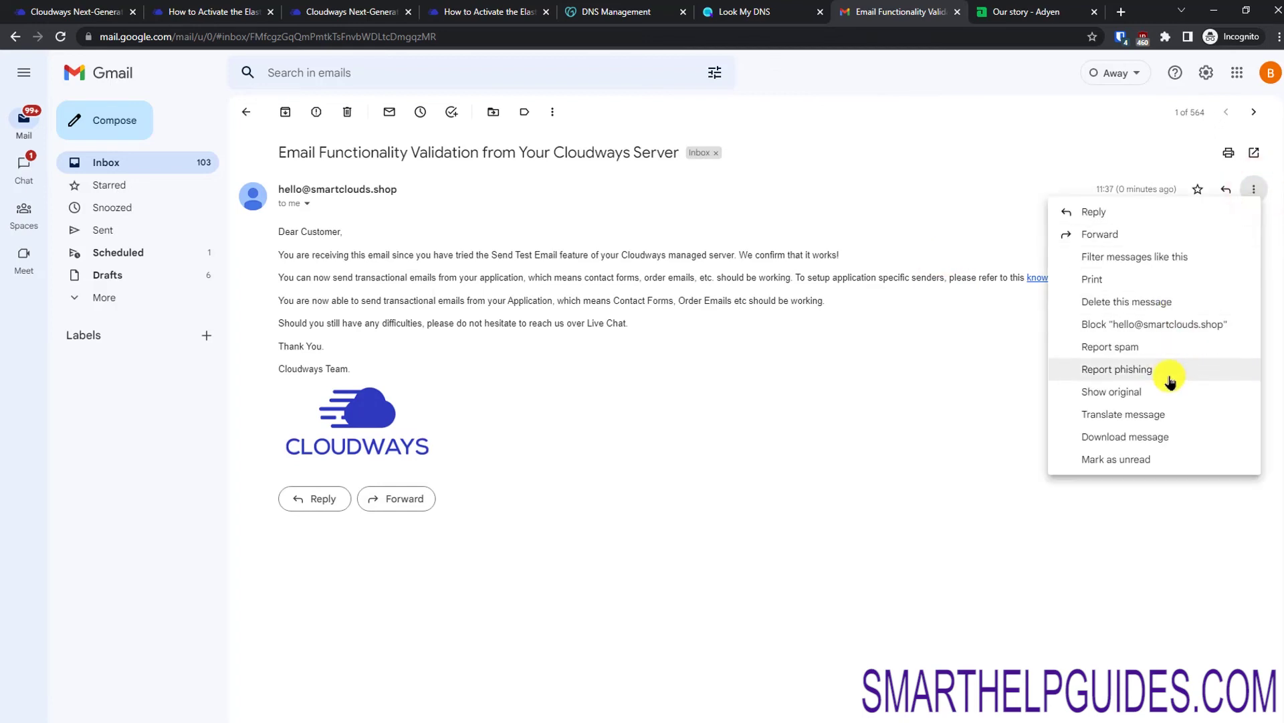
{"action": "left_click", "coordinate": [1106, 392]}
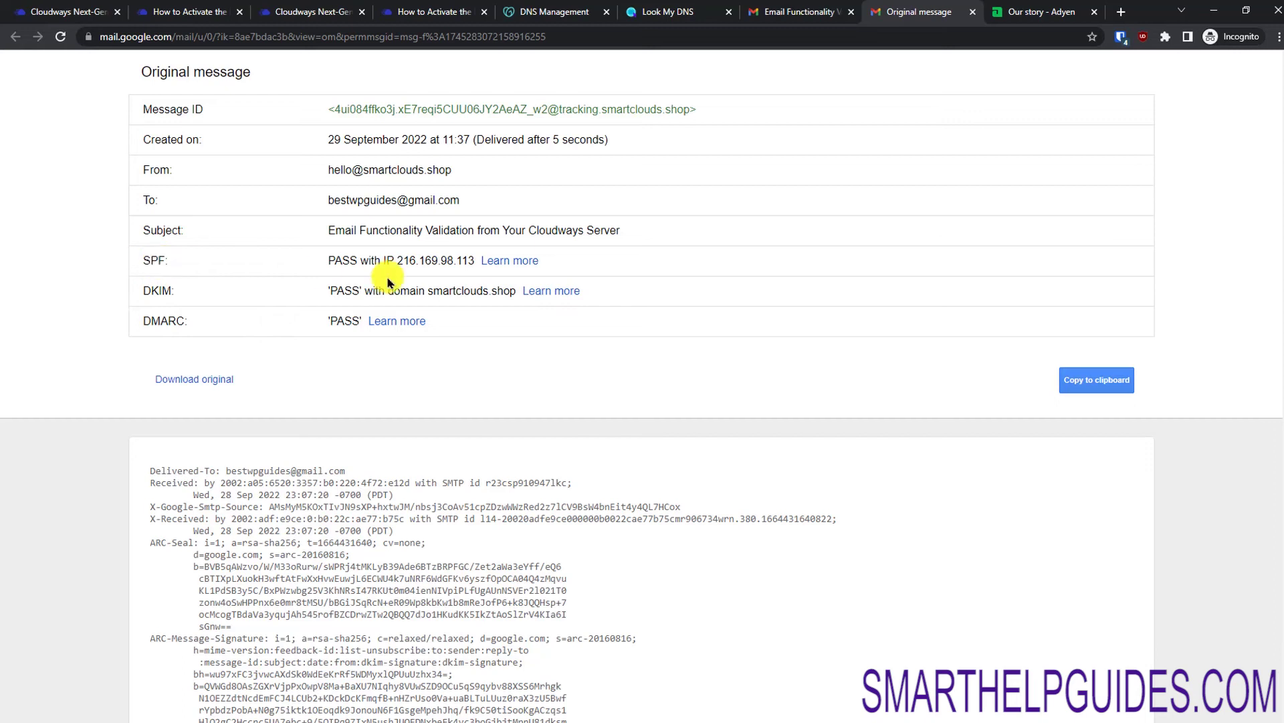
{"action": "left_click_drag", "start_coordinate": [323, 261], "coordinate": [395, 258]}
{"action": "left_click", "coordinate": [414, 262]}
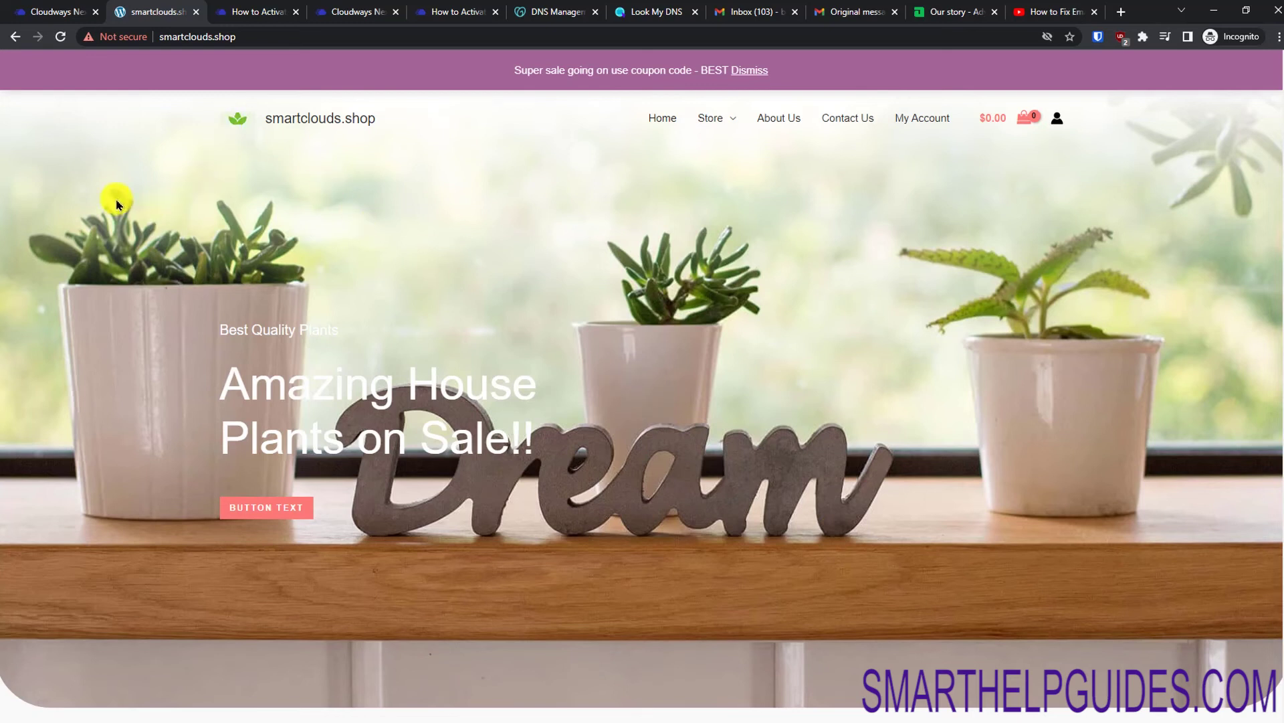
Step: Switch to Cloudways, open the Ecommerce app's application settings, and save the default email sender as the domain's no-reply address
{"action": "left_click", "coordinate": [27, 8]}
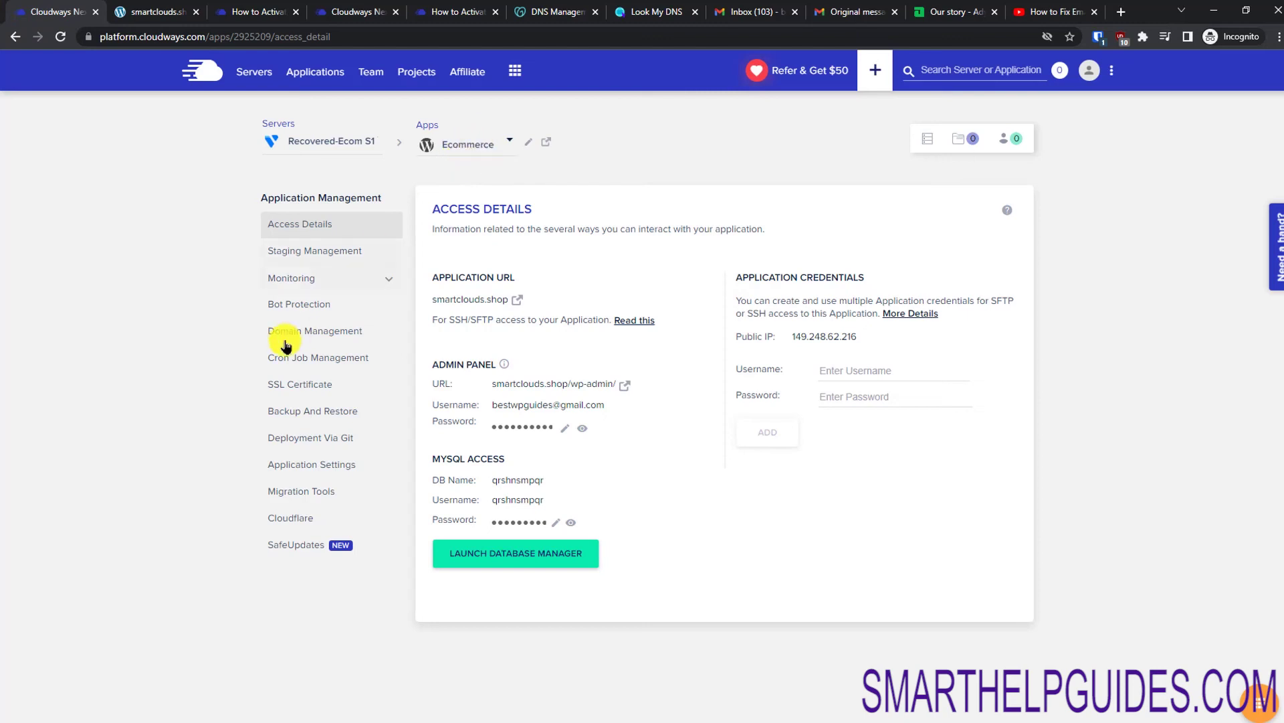
{"action": "left_click", "coordinate": [308, 468]}
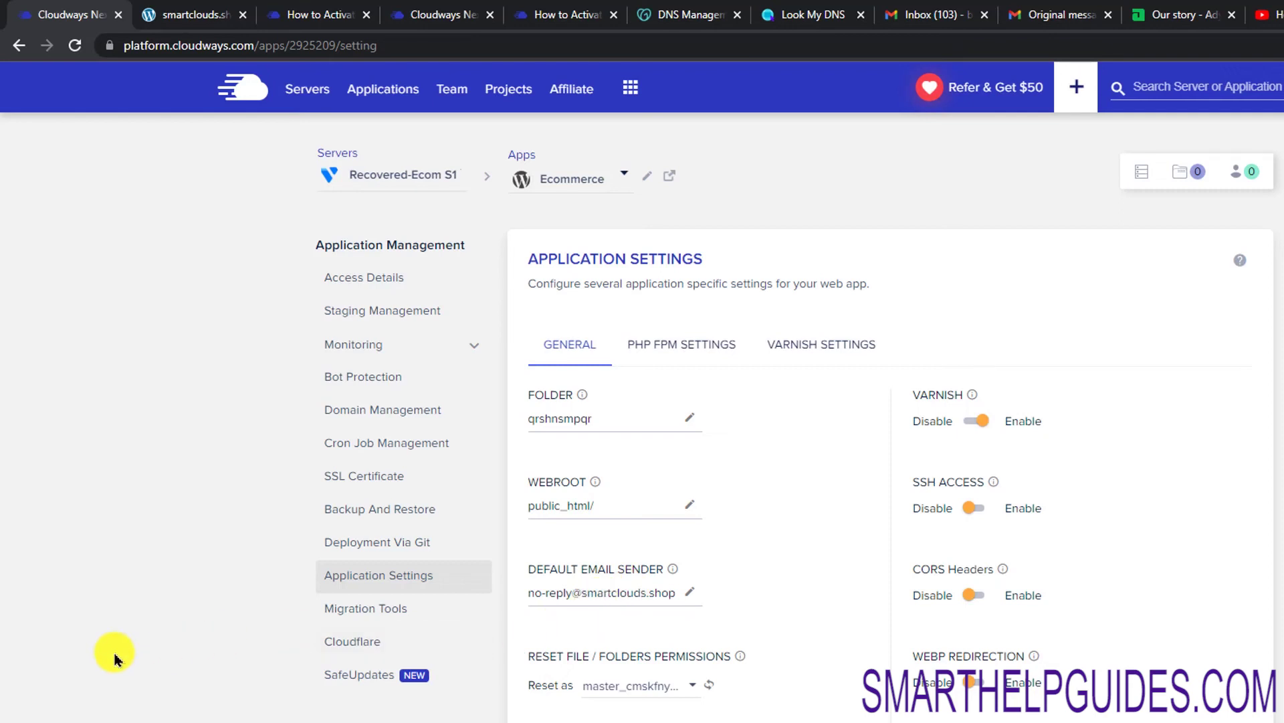
{"action": "left_click", "coordinate": [689, 590]}
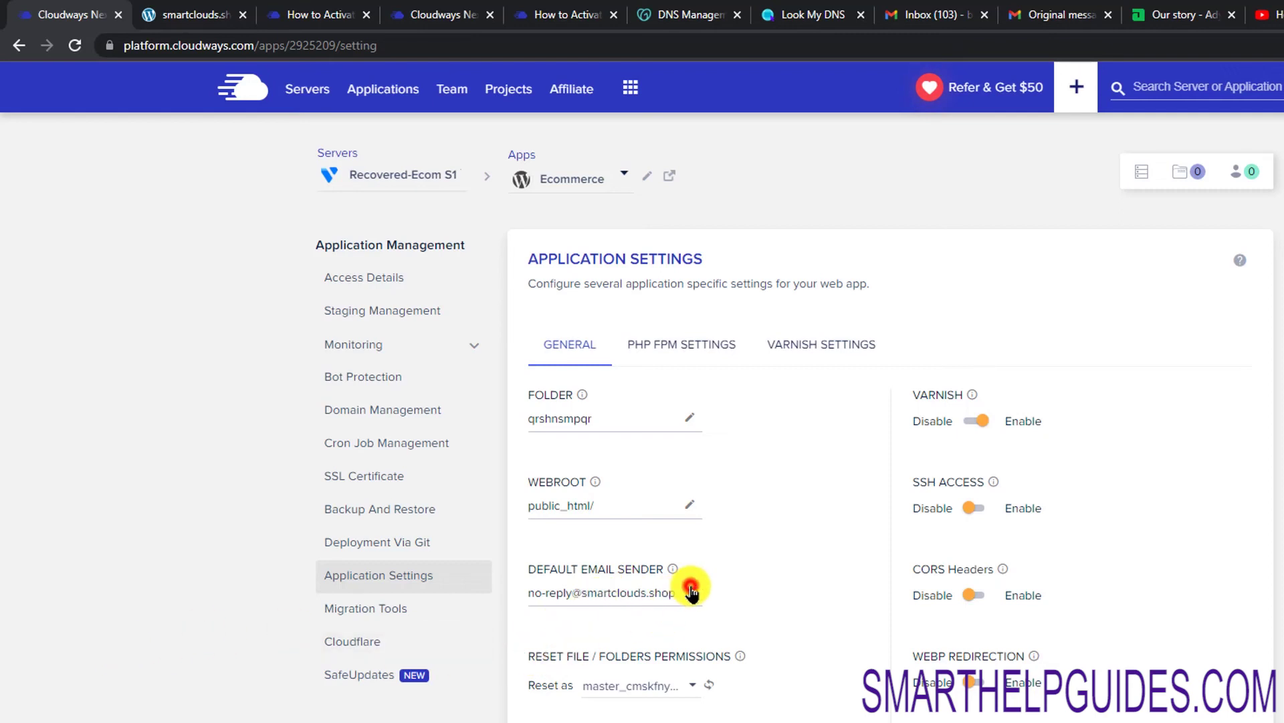
{"action": "left_click", "coordinate": [651, 597]}
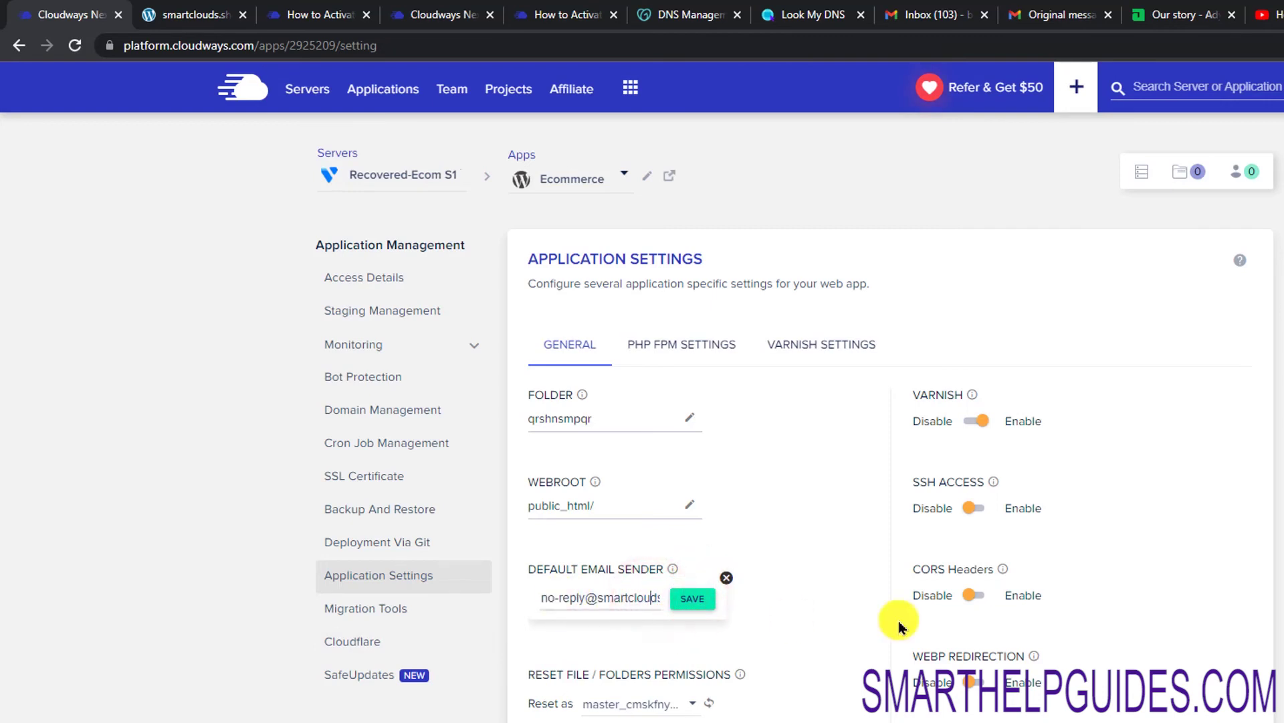
{"action": "key", "text": "End"}
{"action": "key", "text": "Home"}
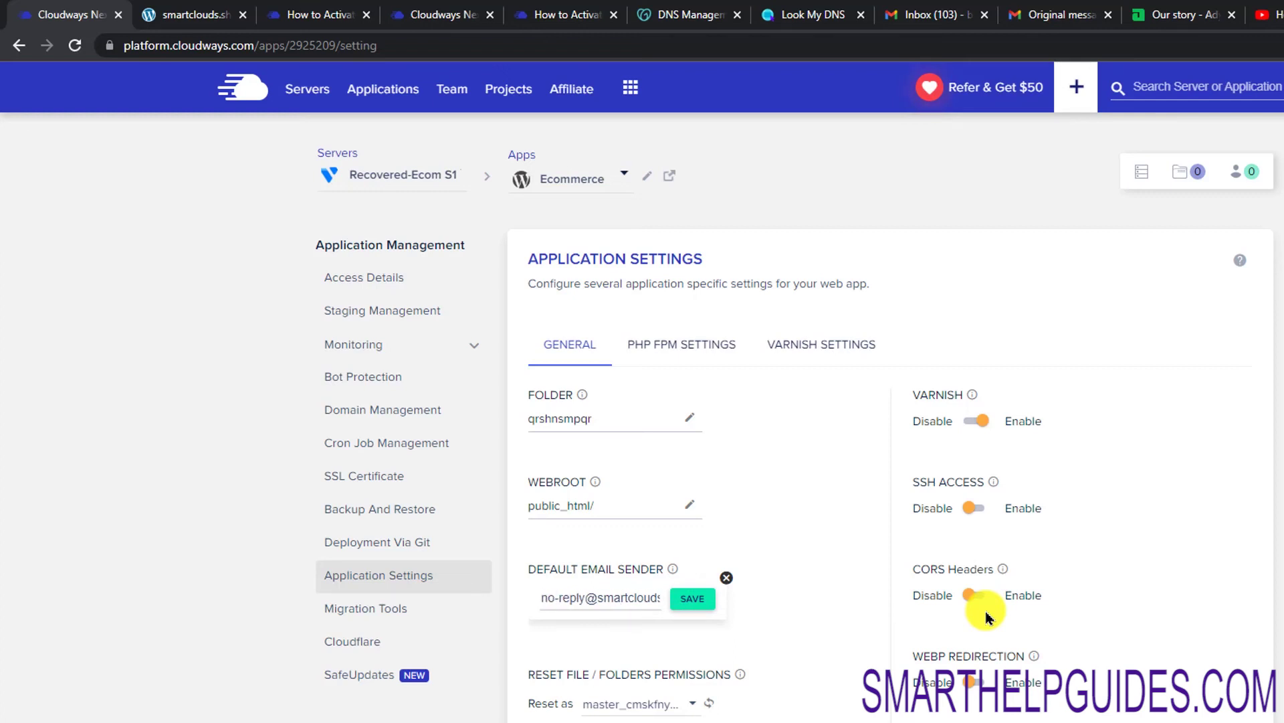
{"action": "key", "text": "End"}
{"action": "left_click", "coordinate": [696, 597]}
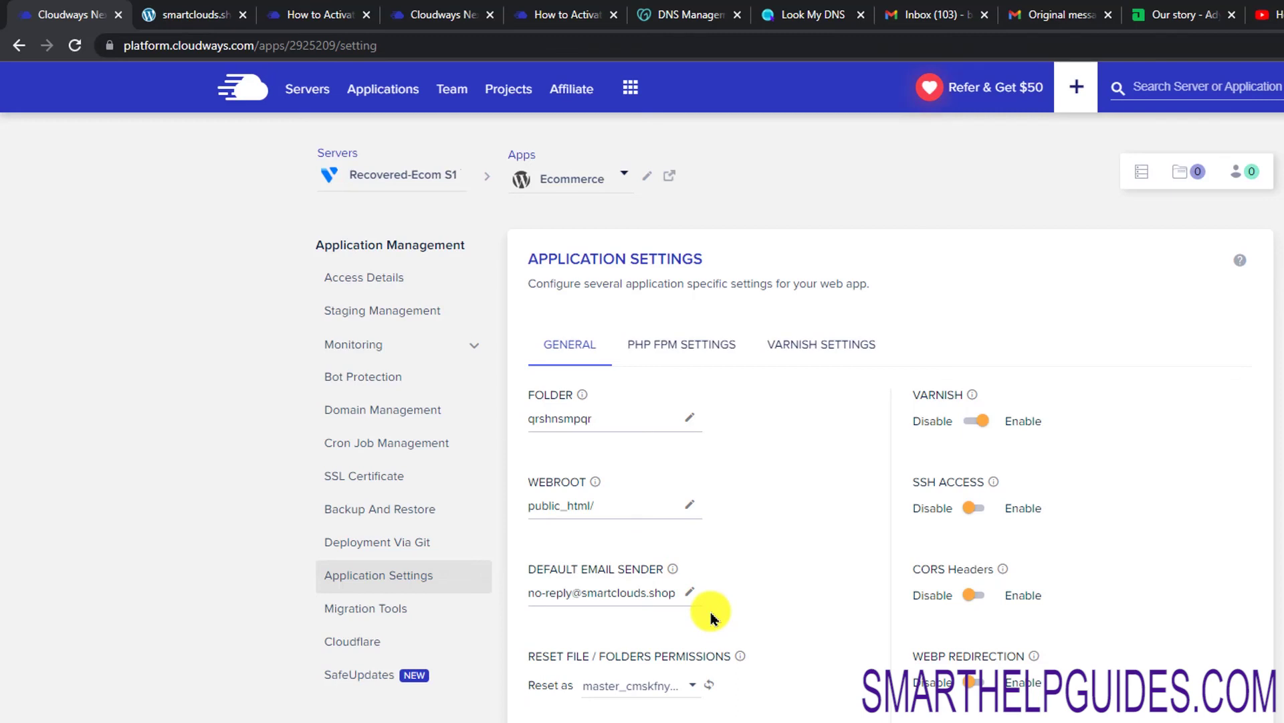
Step: Request a password reset on the smartclouds.shop account page and open the resulting reset email in Gmail
{"action": "left_click", "coordinate": [177, 10]}
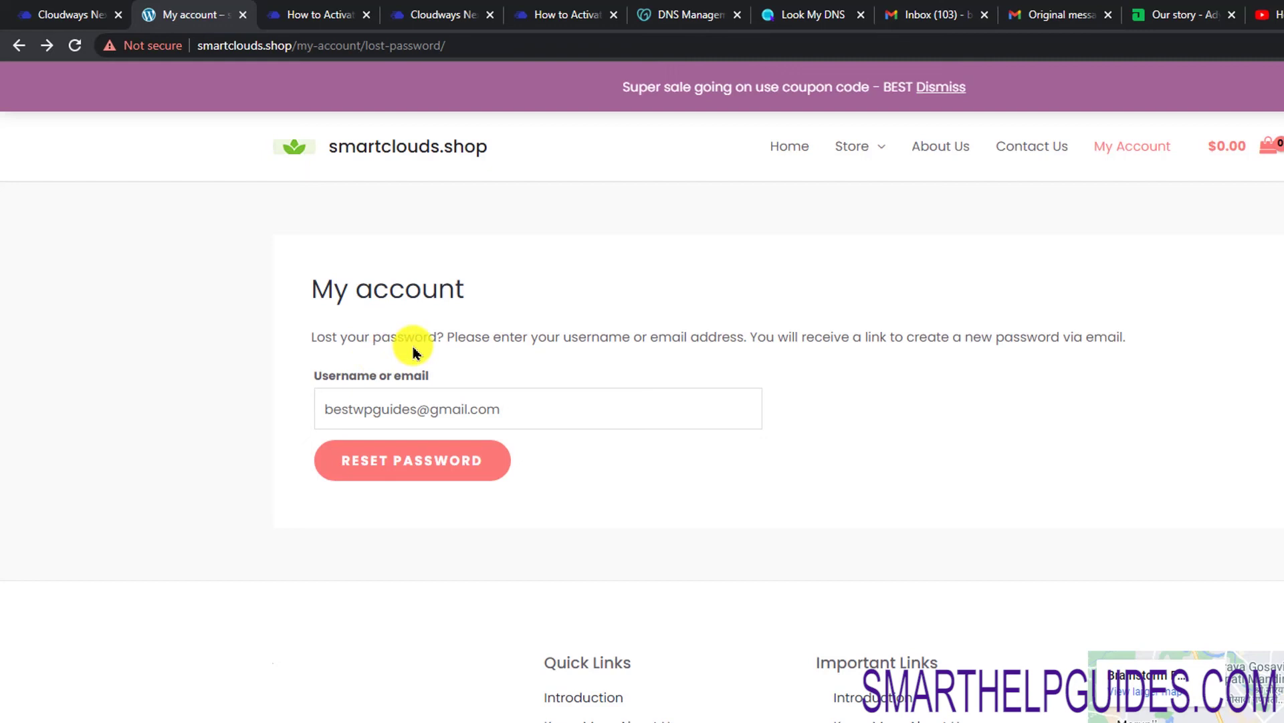
{"action": "left_click", "coordinate": [392, 458]}
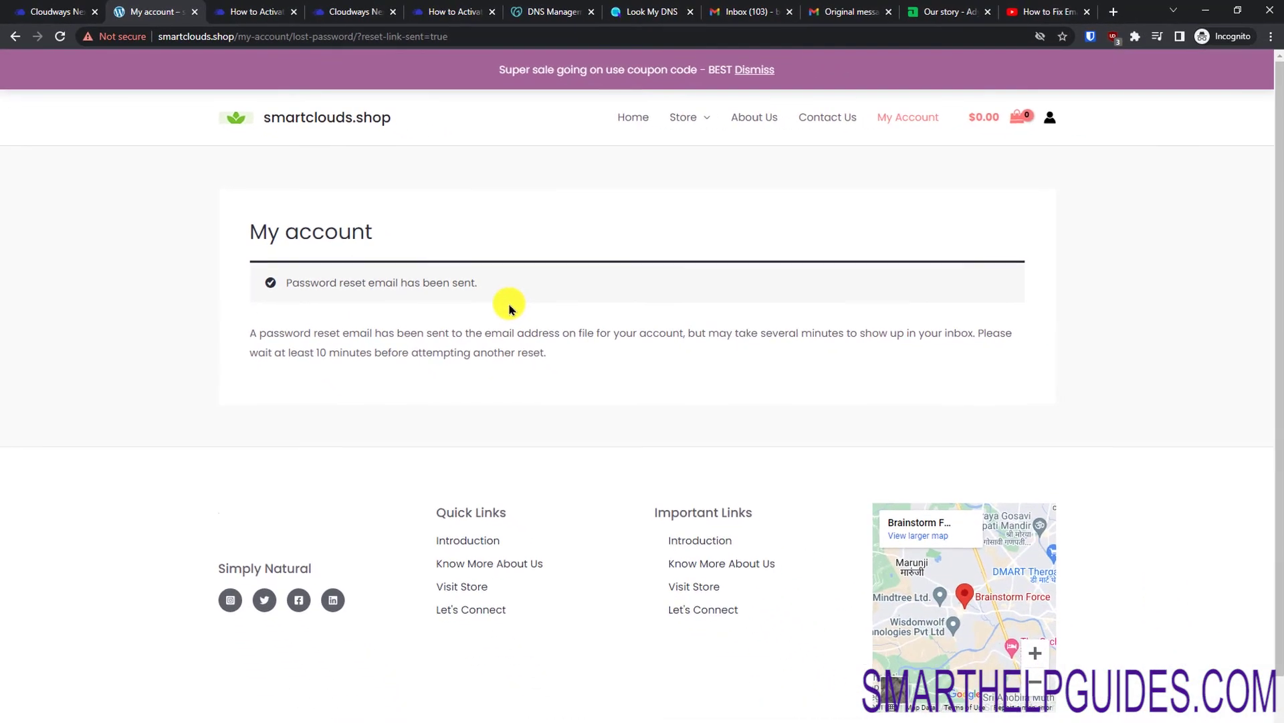
{"action": "left_click", "coordinate": [733, 10]}
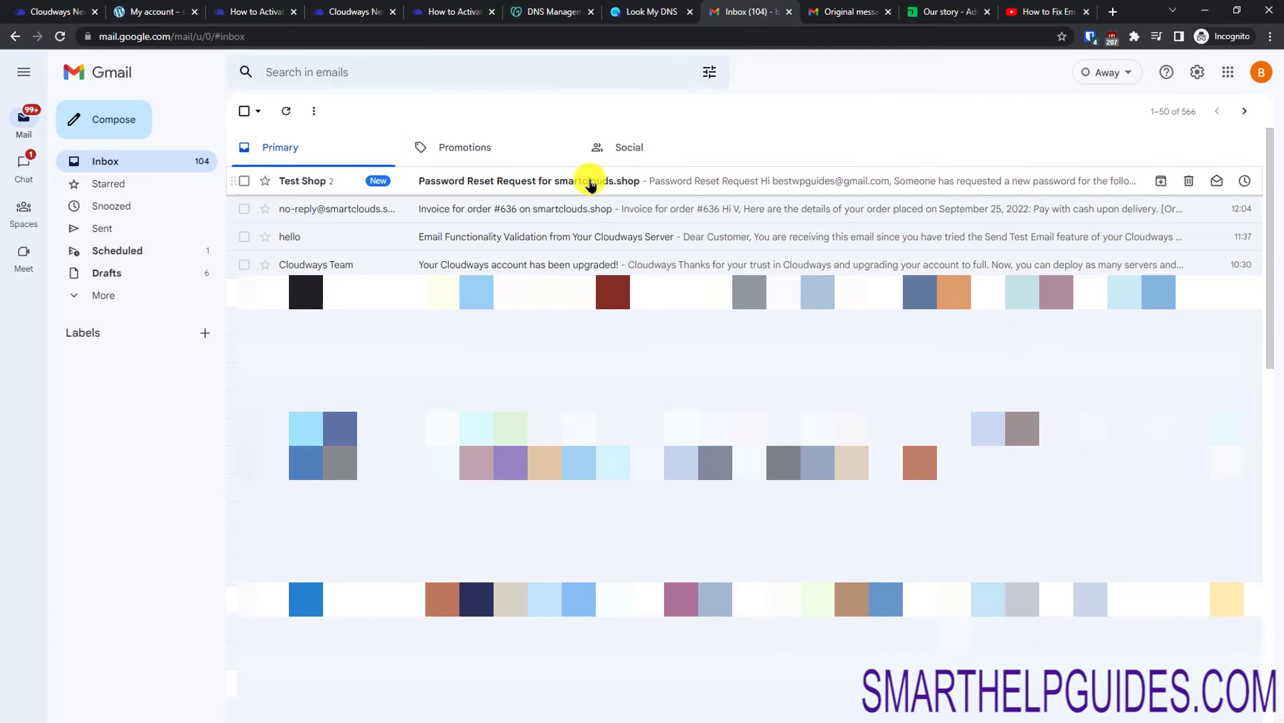
{"action": "left_click", "coordinate": [532, 182]}
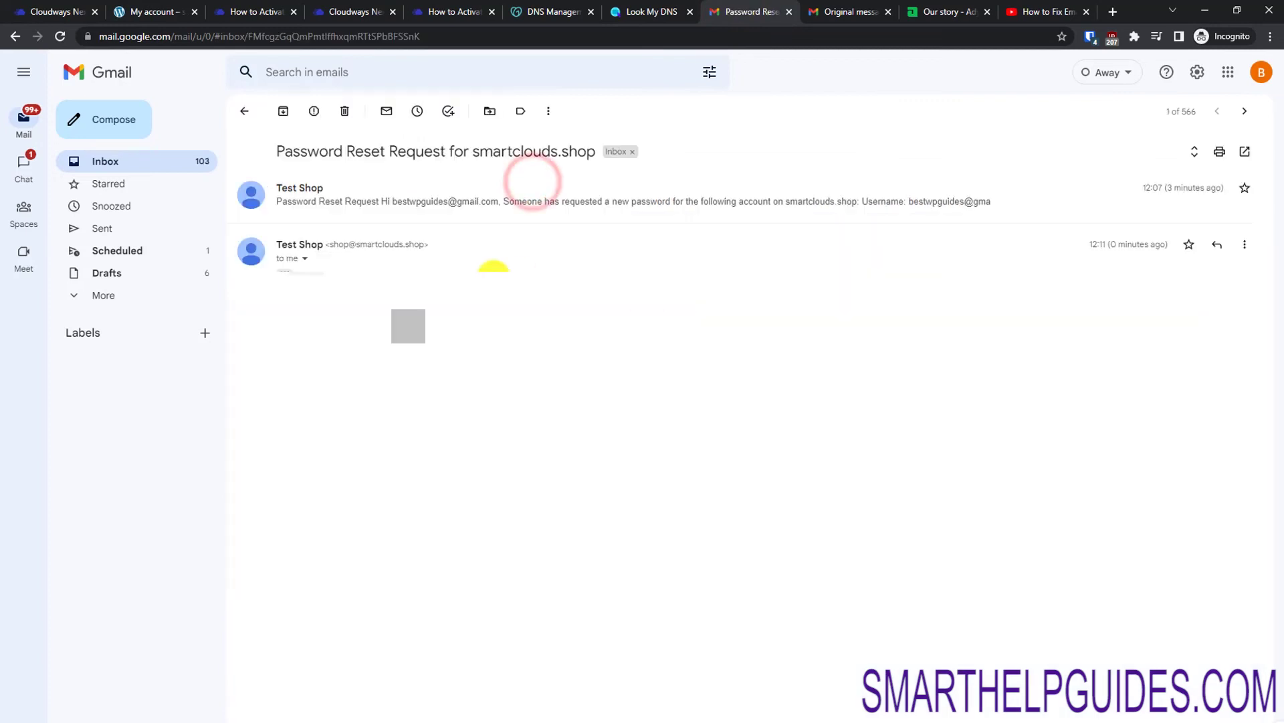
Step: Check the password reset email's sender details and its original message for SPF, DKIM and DMARC results
{"action": "left_click", "coordinate": [304, 259]}
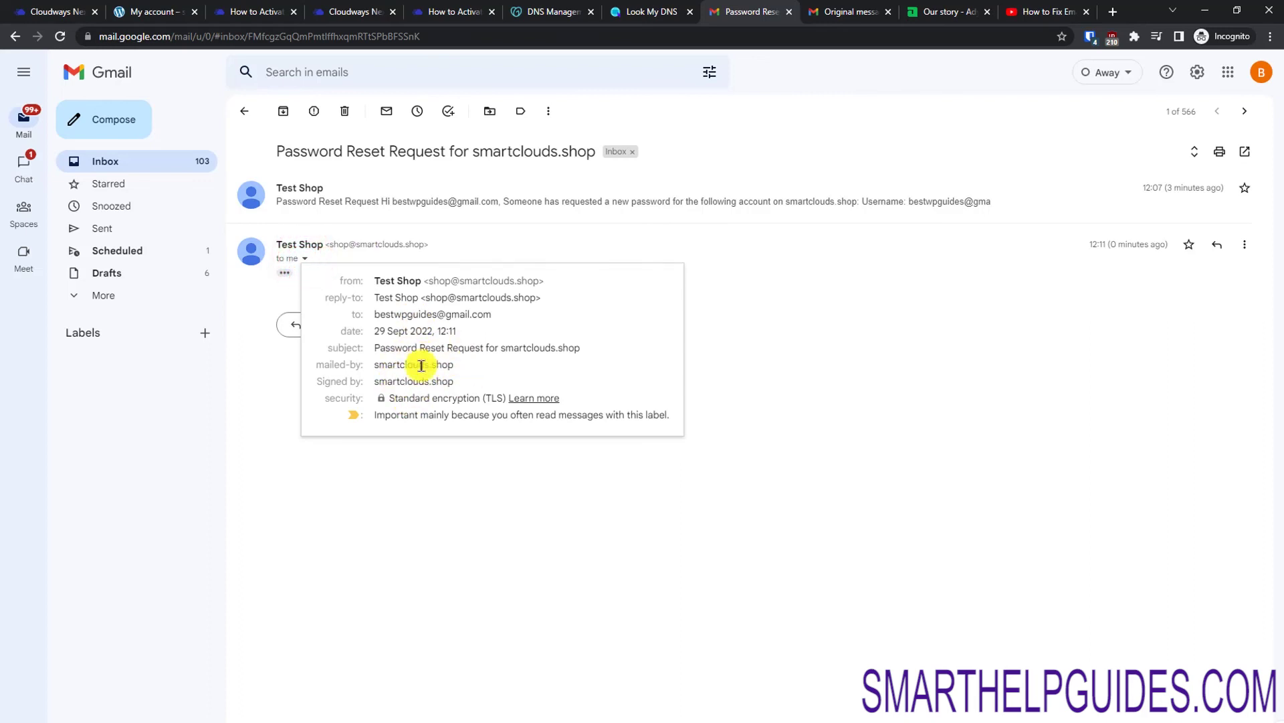
{"action": "left_click", "coordinate": [1245, 245]}
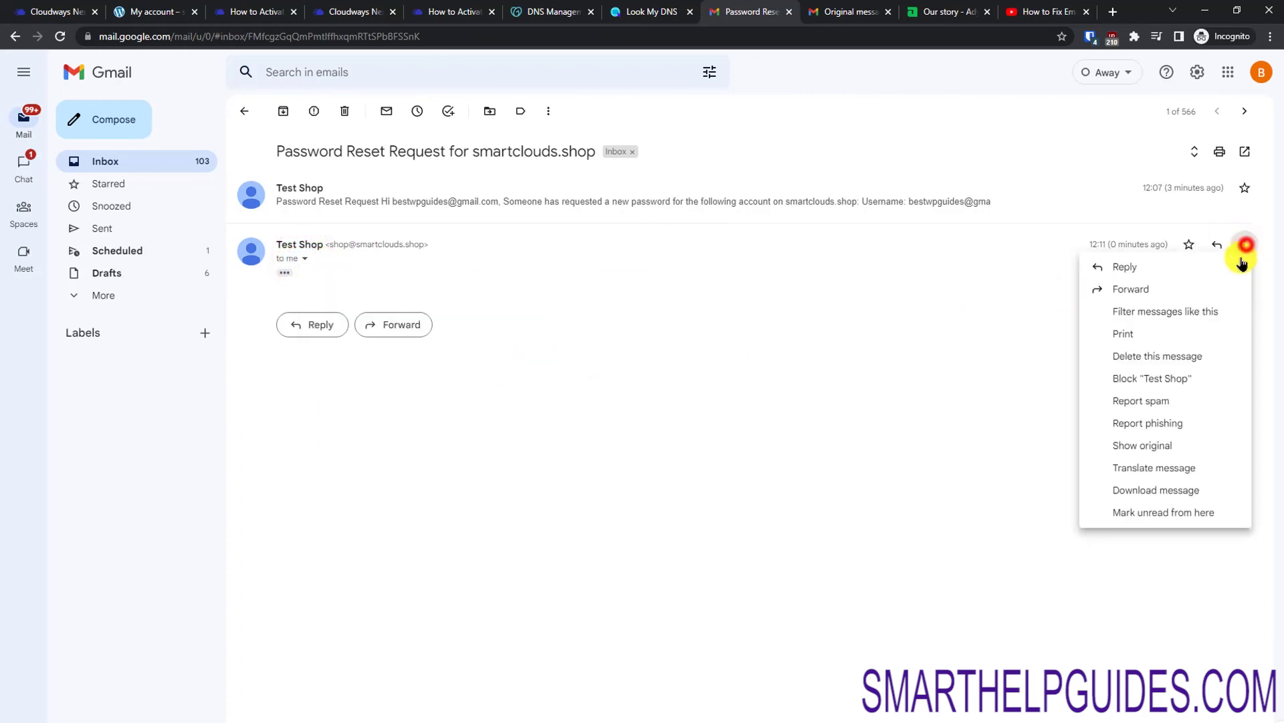
{"action": "left_click", "coordinate": [1144, 448]}
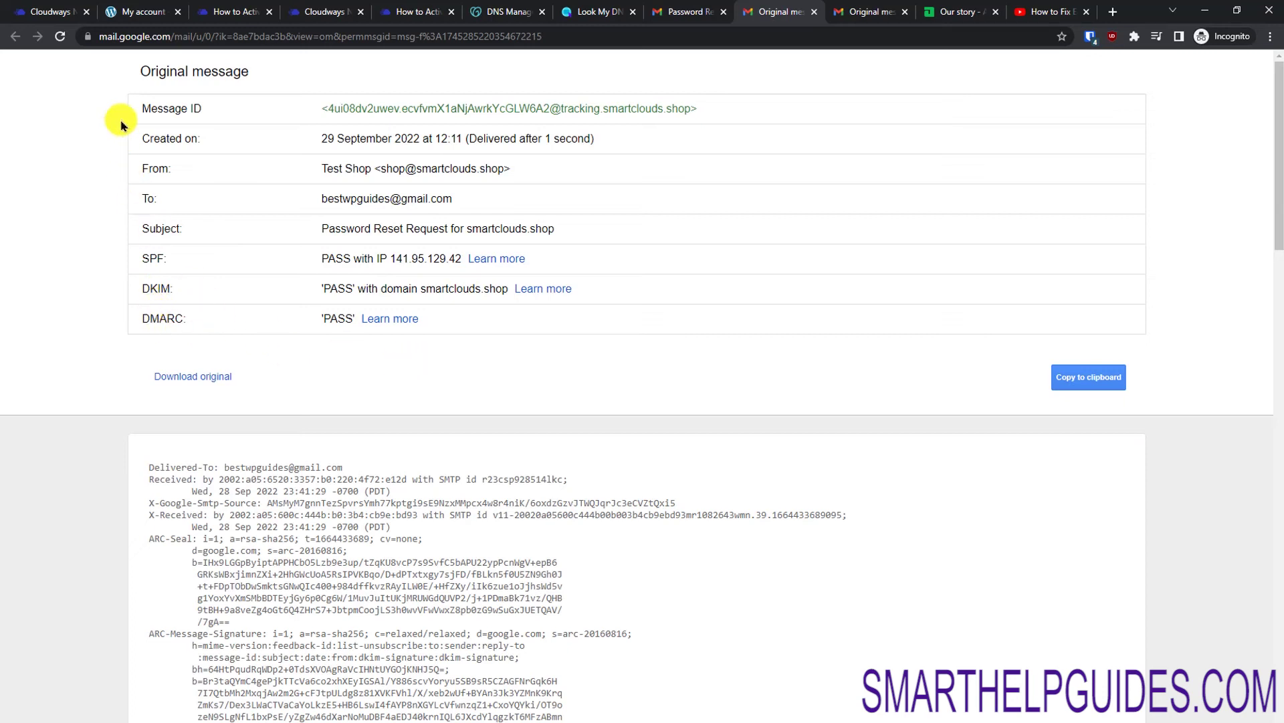
Step: Switch to the WordPress dashboard, open WooCommerce's email settings, and review the sender's "From" name and "From" address
{"action": "left_click", "coordinate": [137, 13]}
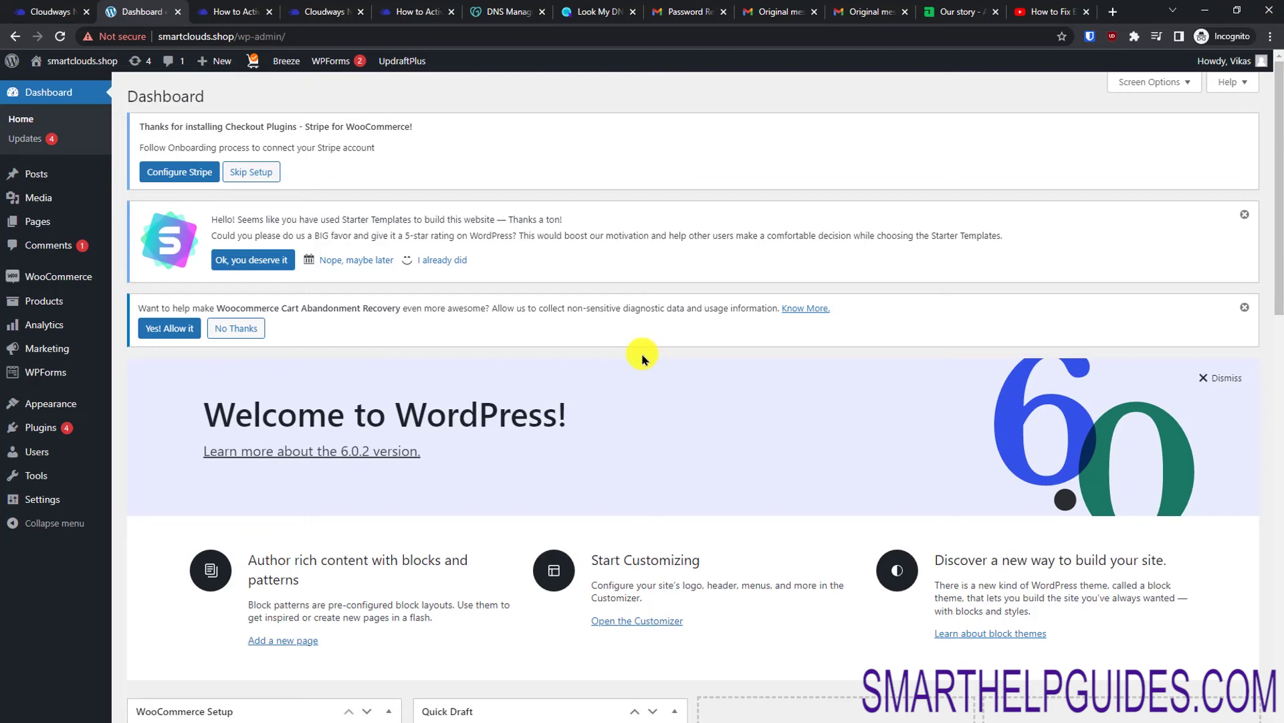
{"action": "mouse_move", "coordinate": [74, 275]}
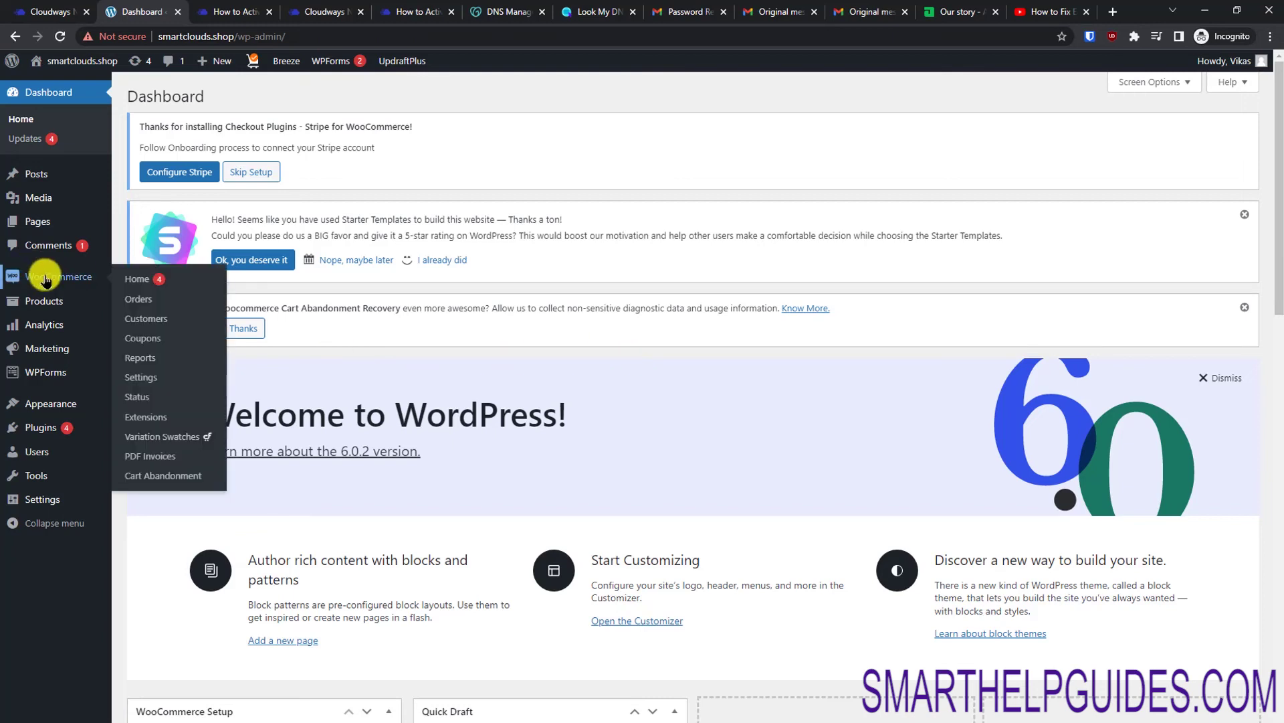
{"action": "left_click", "coordinate": [140, 380]}
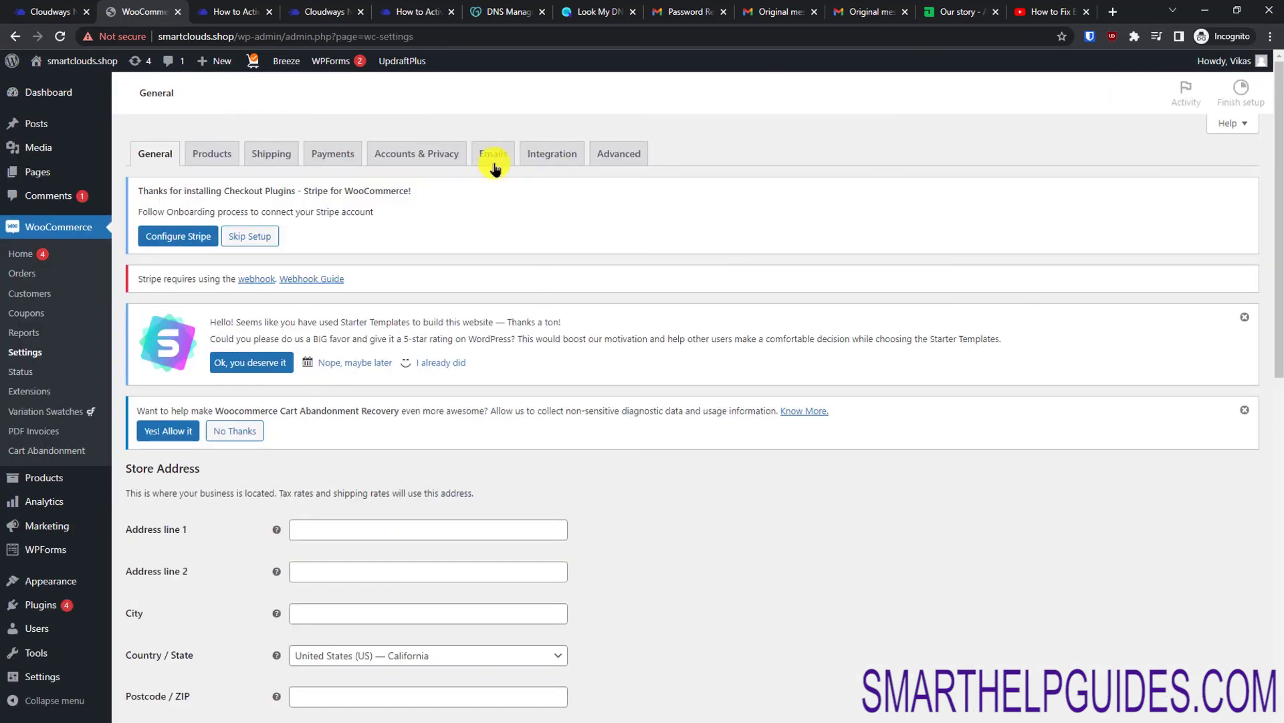
{"action": "left_click", "coordinate": [493, 162]}
{"action": "left_click_drag", "start_coordinate": [1276, 268], "coordinate": [1283, 622]}
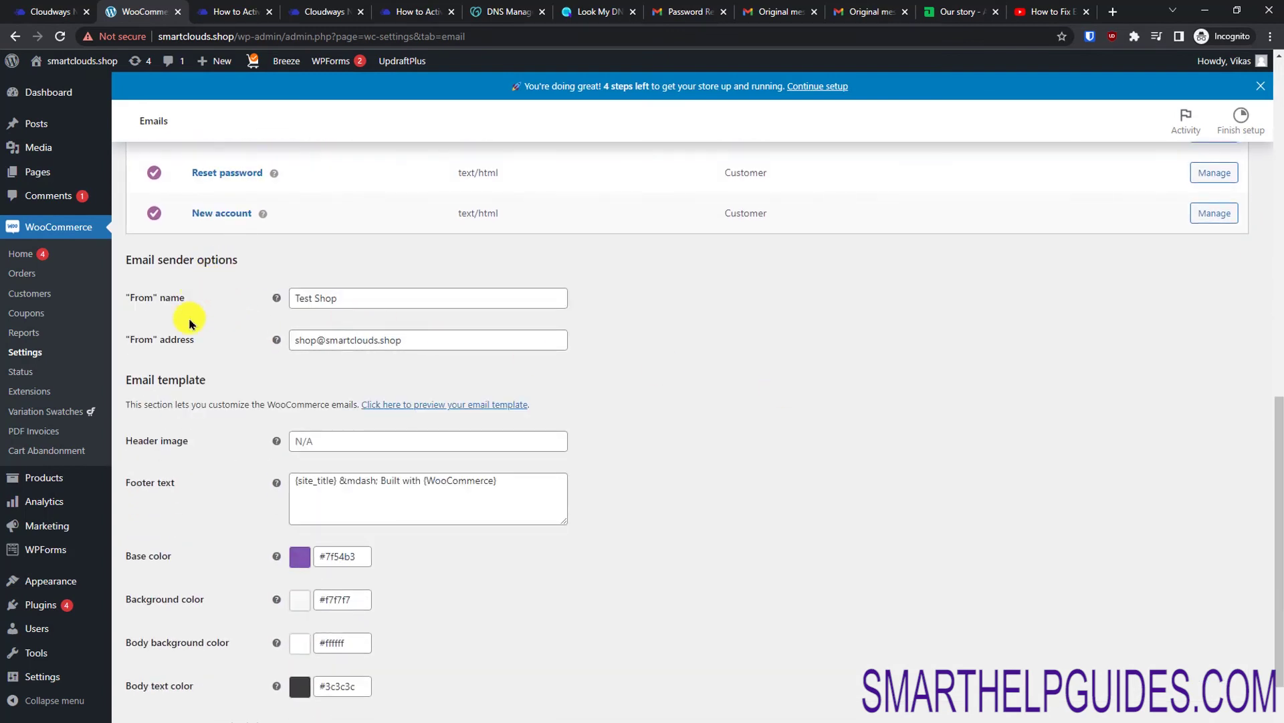
{"action": "triple_click", "coordinate": [343, 298]}
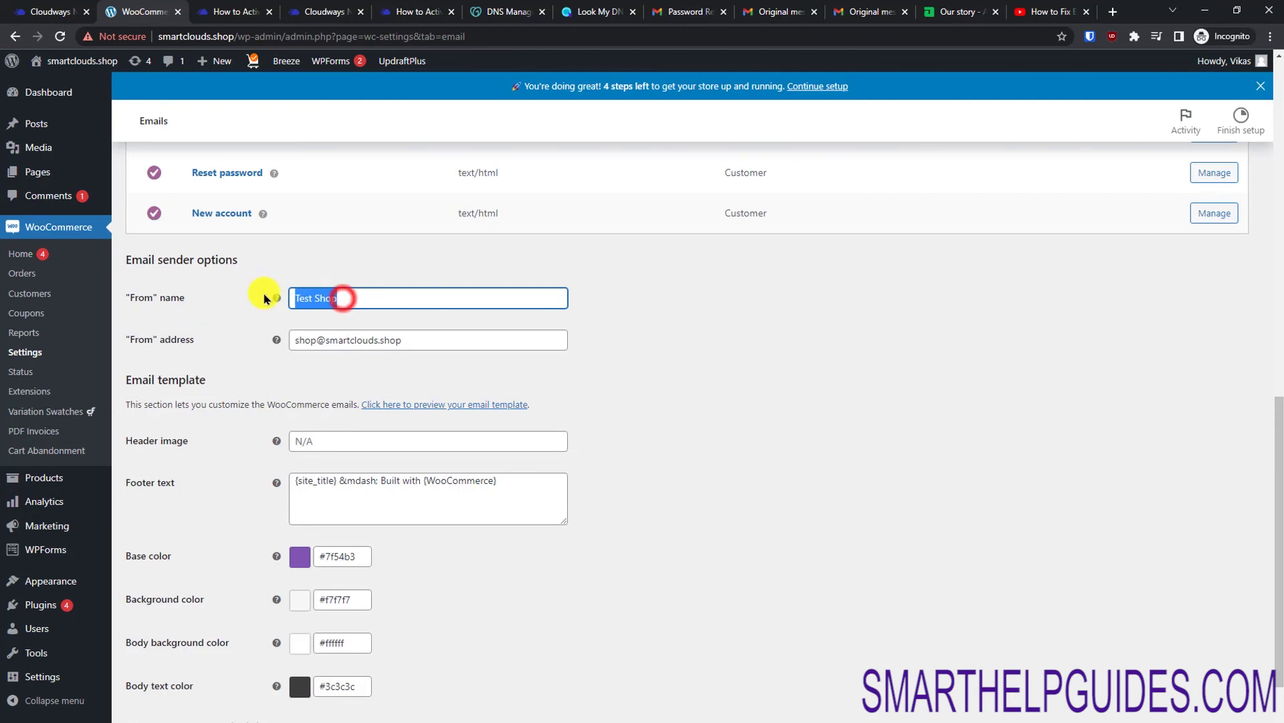
{"action": "left_click", "coordinate": [380, 340]}
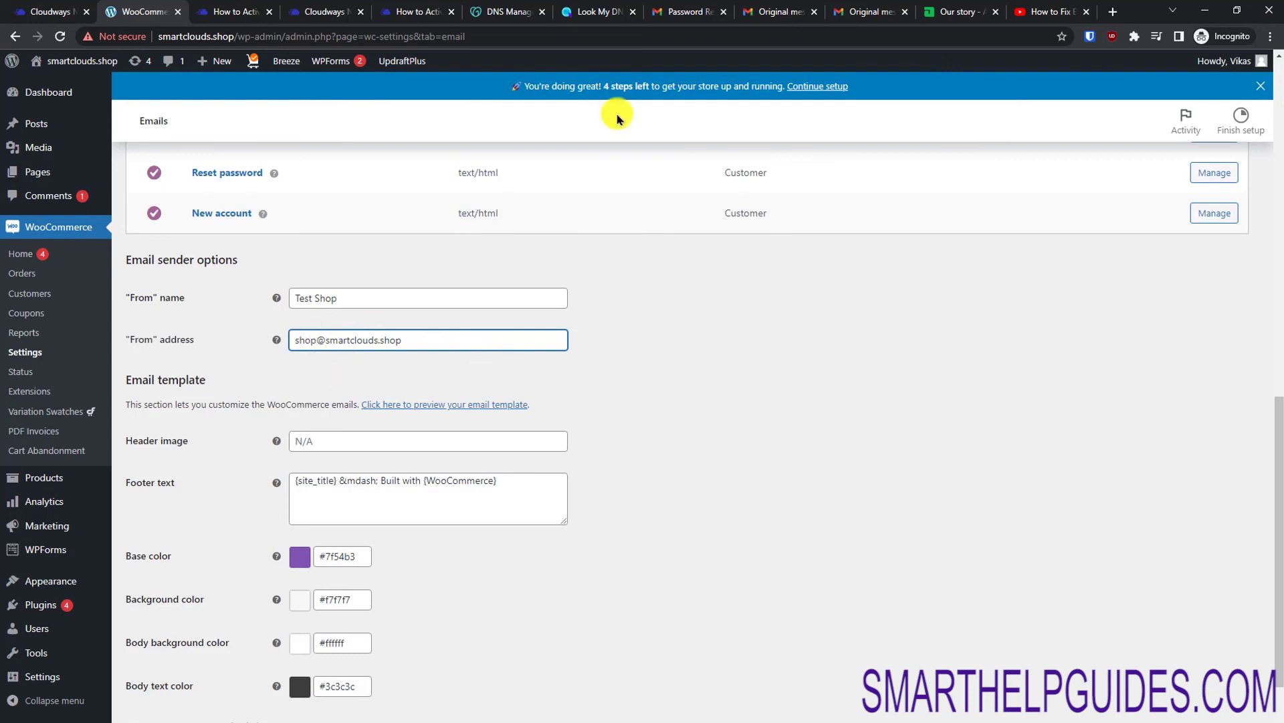
Step: Compare the password reset email's sender details in Gmail with the "From" address in WooCommerce's email settings
{"action": "left_click", "coordinate": [671, 13]}
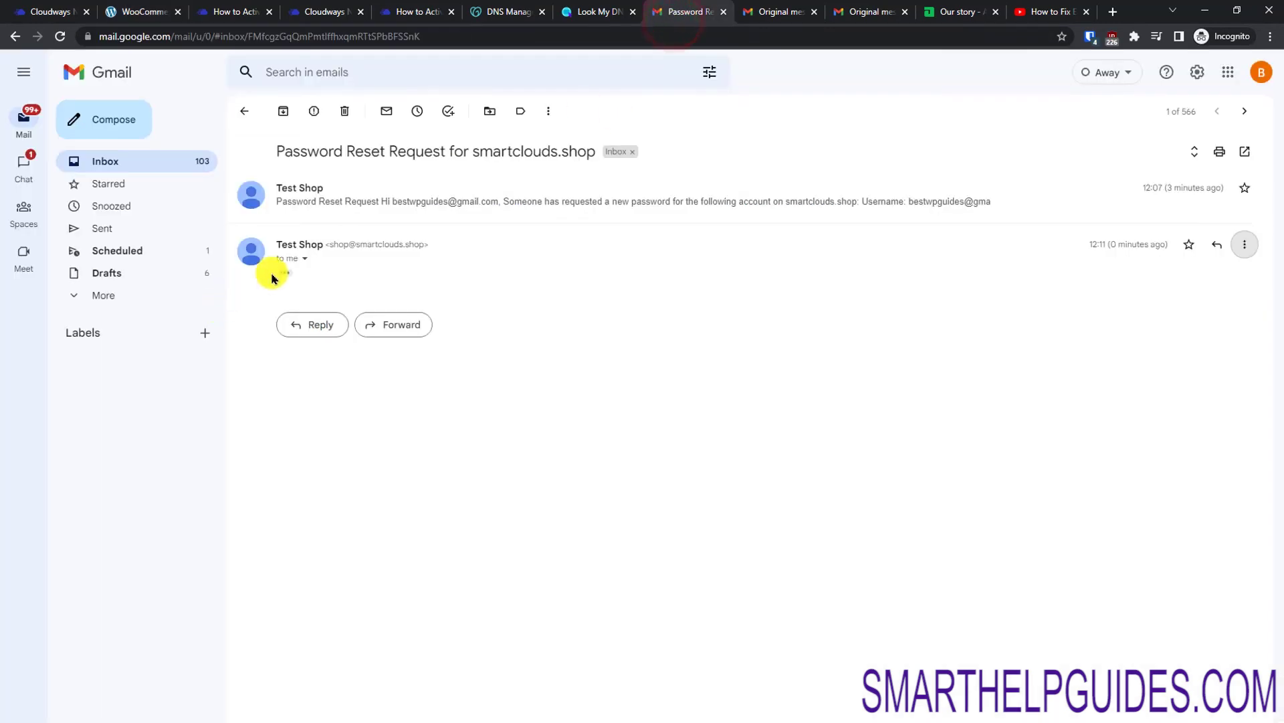
{"action": "left_click", "coordinate": [305, 258]}
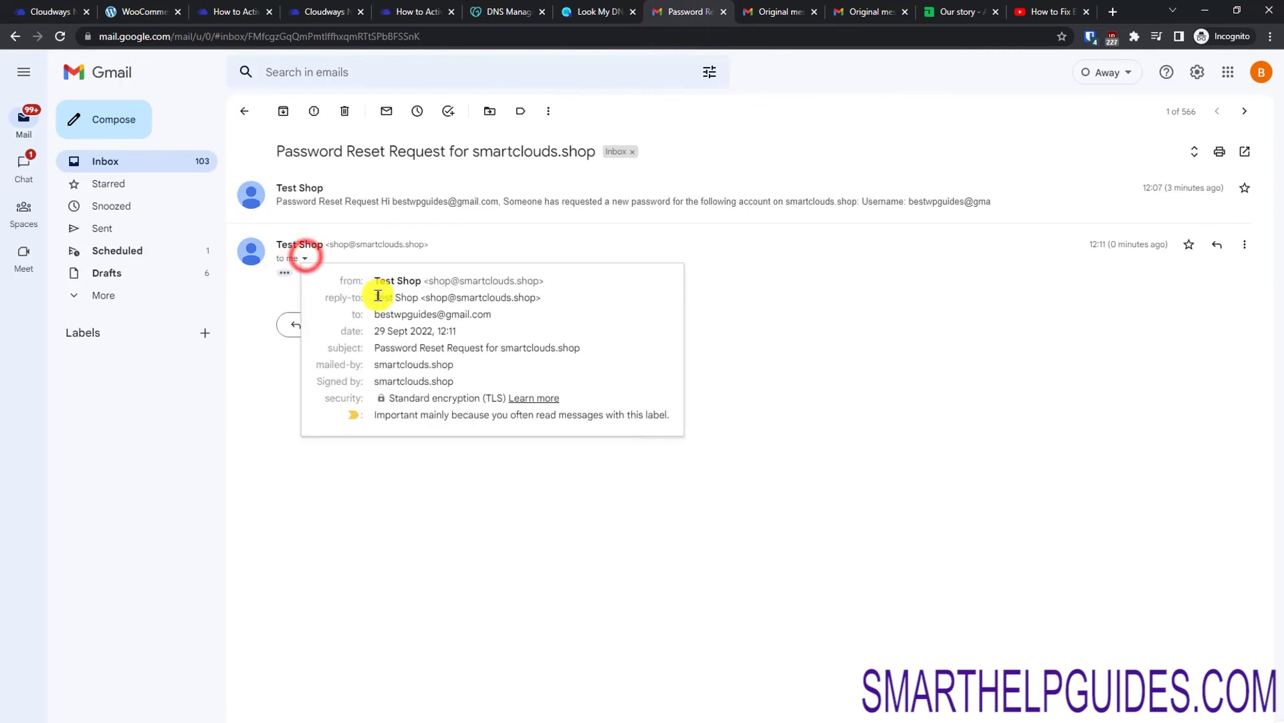
{"action": "left_click", "coordinate": [31, 7]}
{"action": "left_click", "coordinate": [144, 11]}
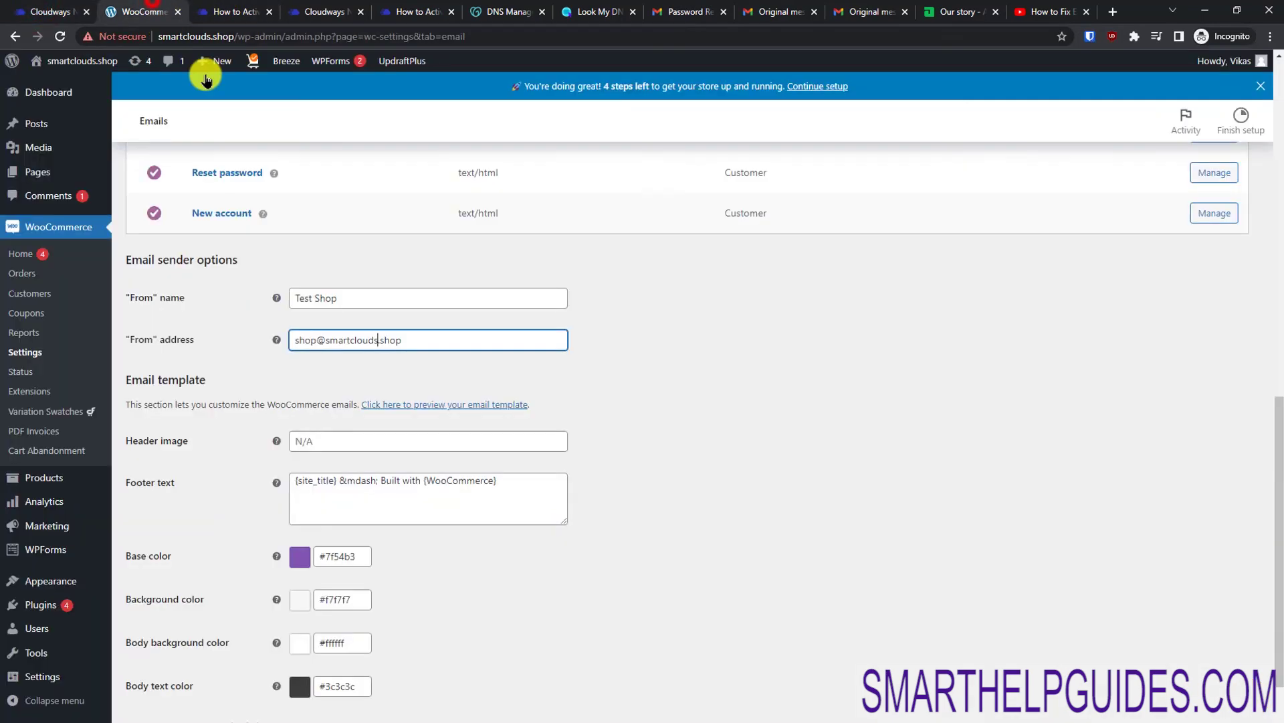
{"action": "double_click", "coordinate": [306, 340]}
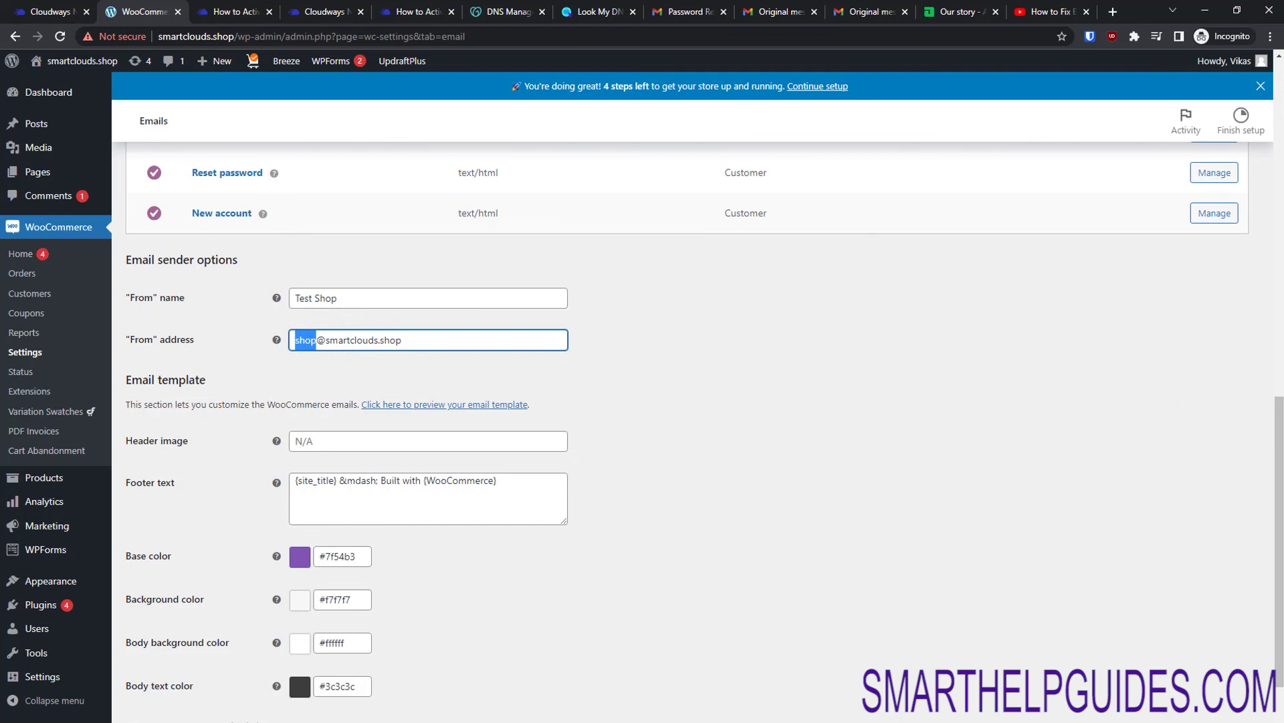
{"action": "left_click_drag", "start_coordinate": [1275, 424], "coordinate": [1264, 472]}
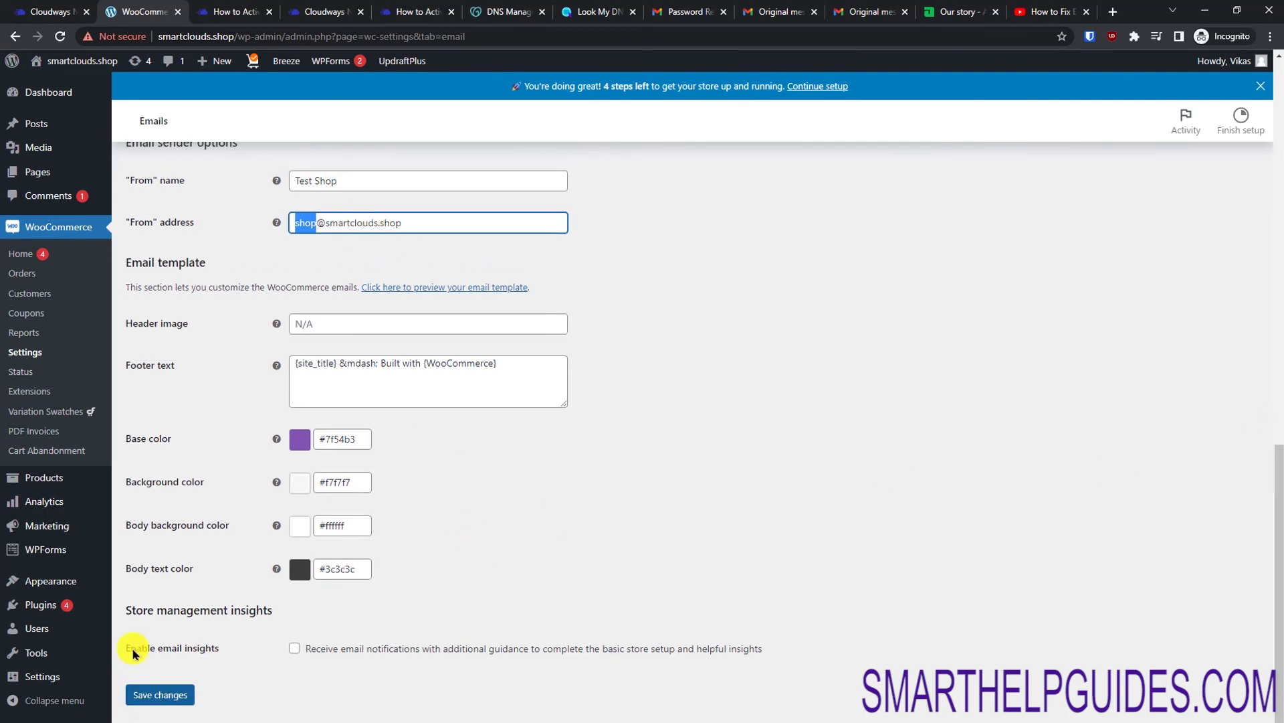
Step: Open the completed cash-on-delivery order in WooCommerce and email its invoice / order details to the customer
{"action": "left_click", "coordinate": [44, 278]}
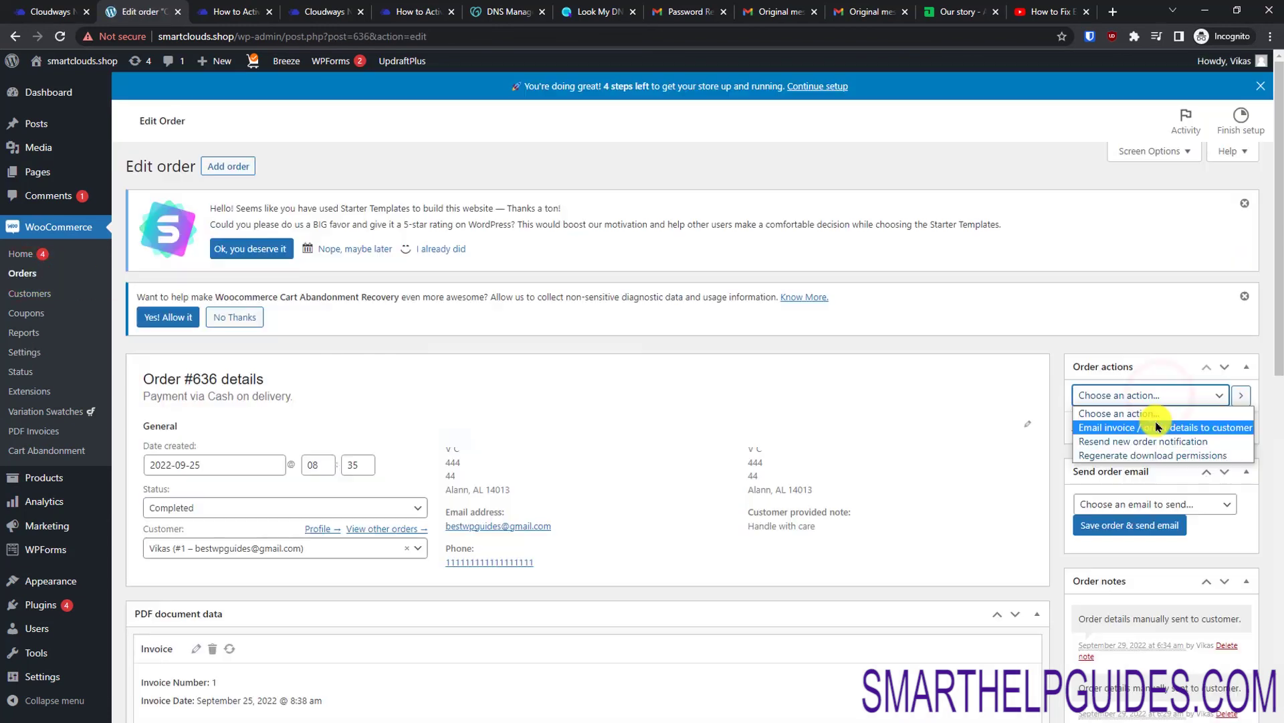
{"action": "left_click", "coordinate": [1145, 425]}
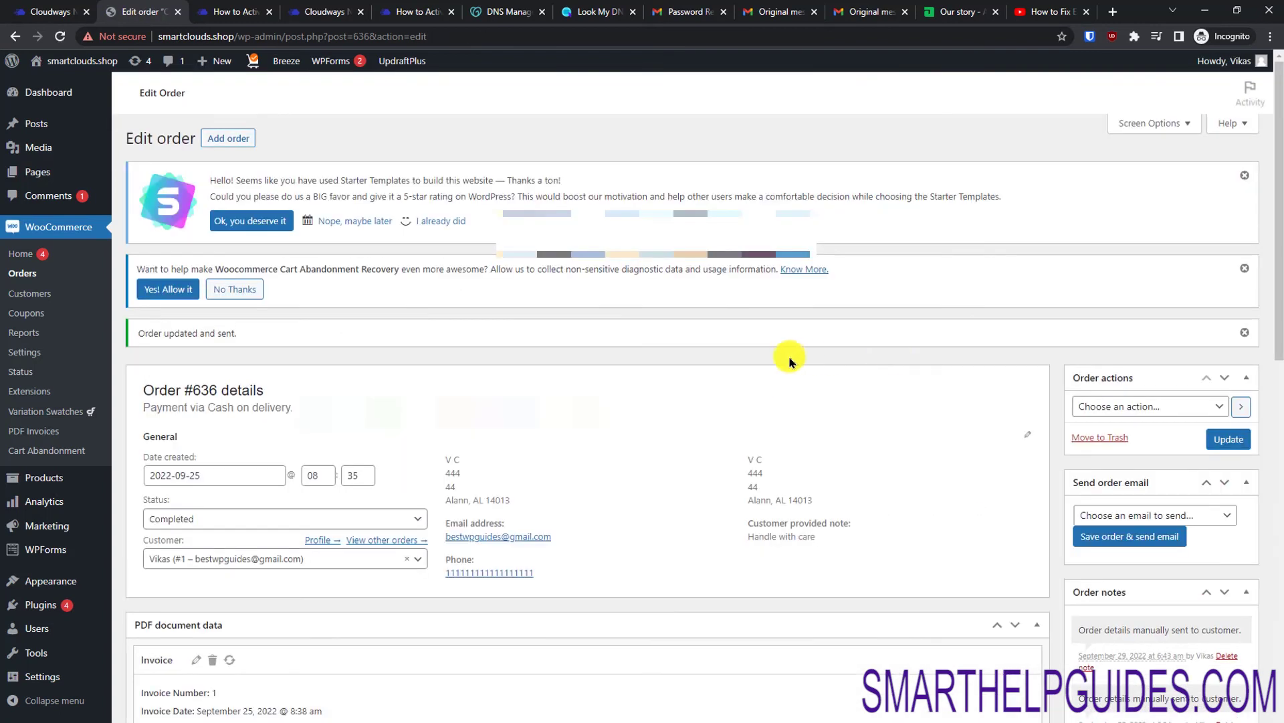
{"action": "left_click", "coordinate": [145, 329]}
{"action": "left_click", "coordinate": [375, 378]}
Step: Switch to Gmail, return to the inbox, and open the newest order invoice email from Test Shop
{"action": "left_click", "coordinate": [673, 11]}
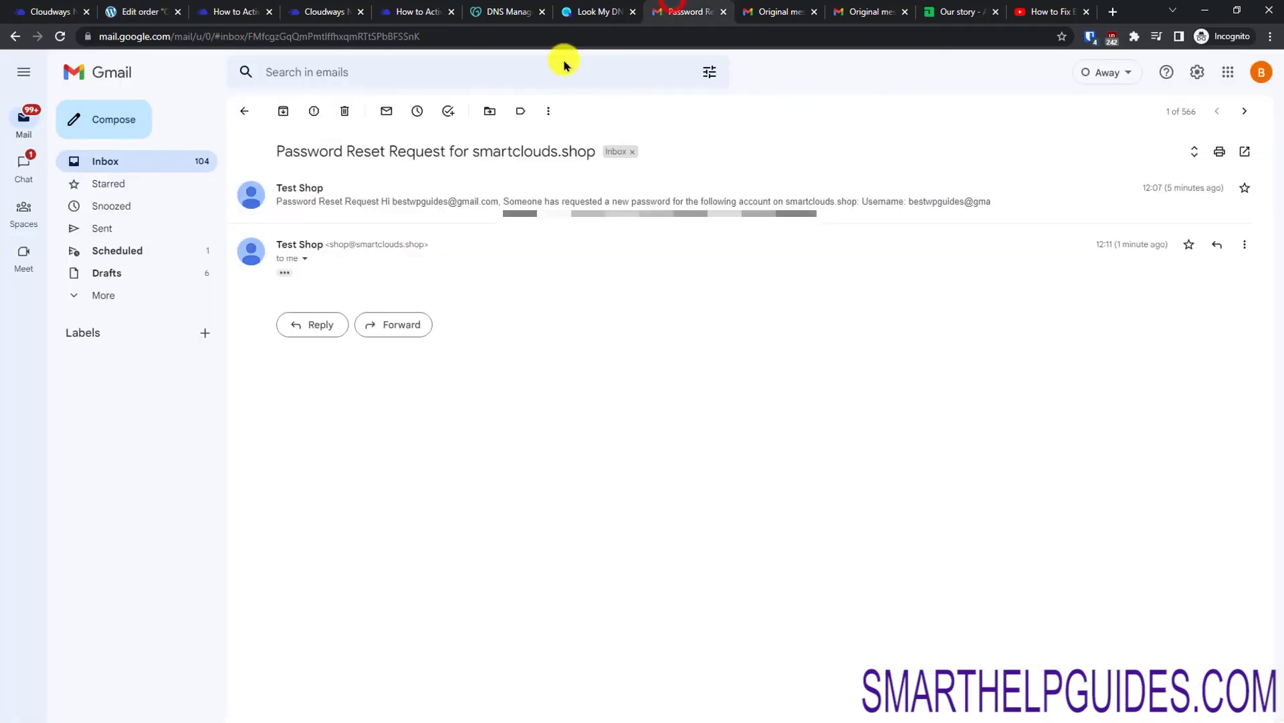
{"action": "left_click", "coordinate": [245, 108]}
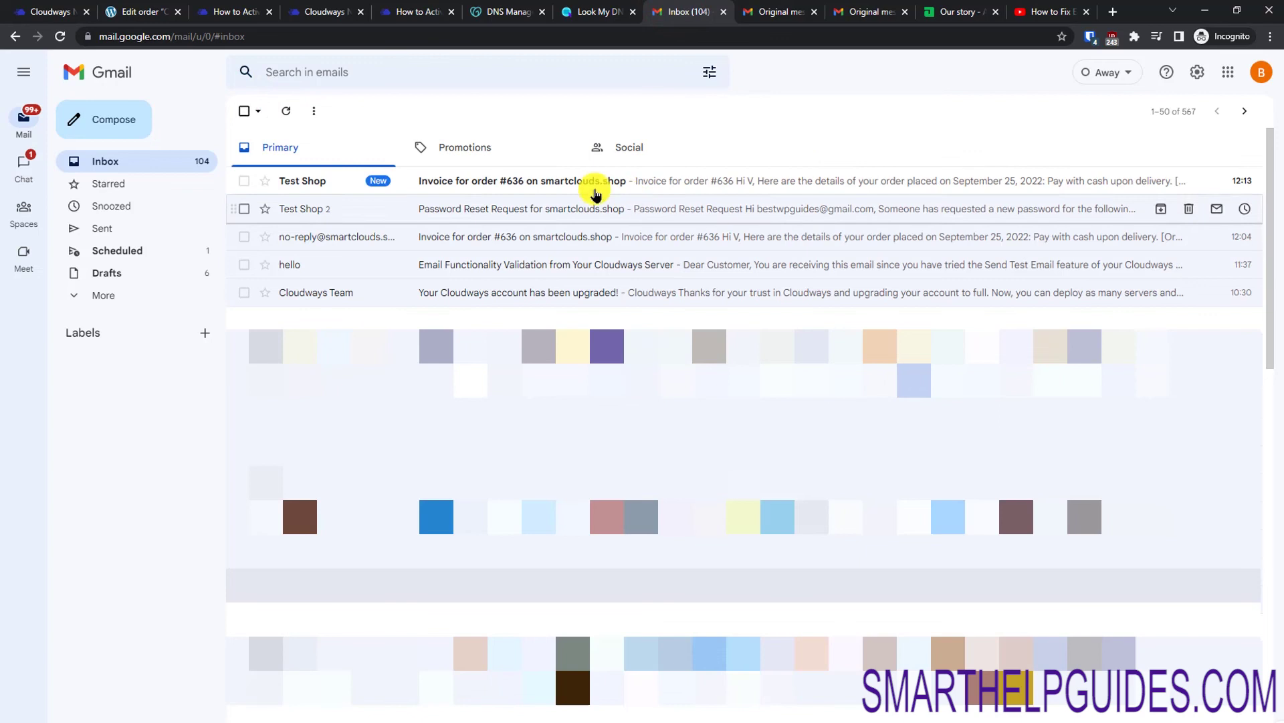
{"action": "left_click", "coordinate": [471, 177]}
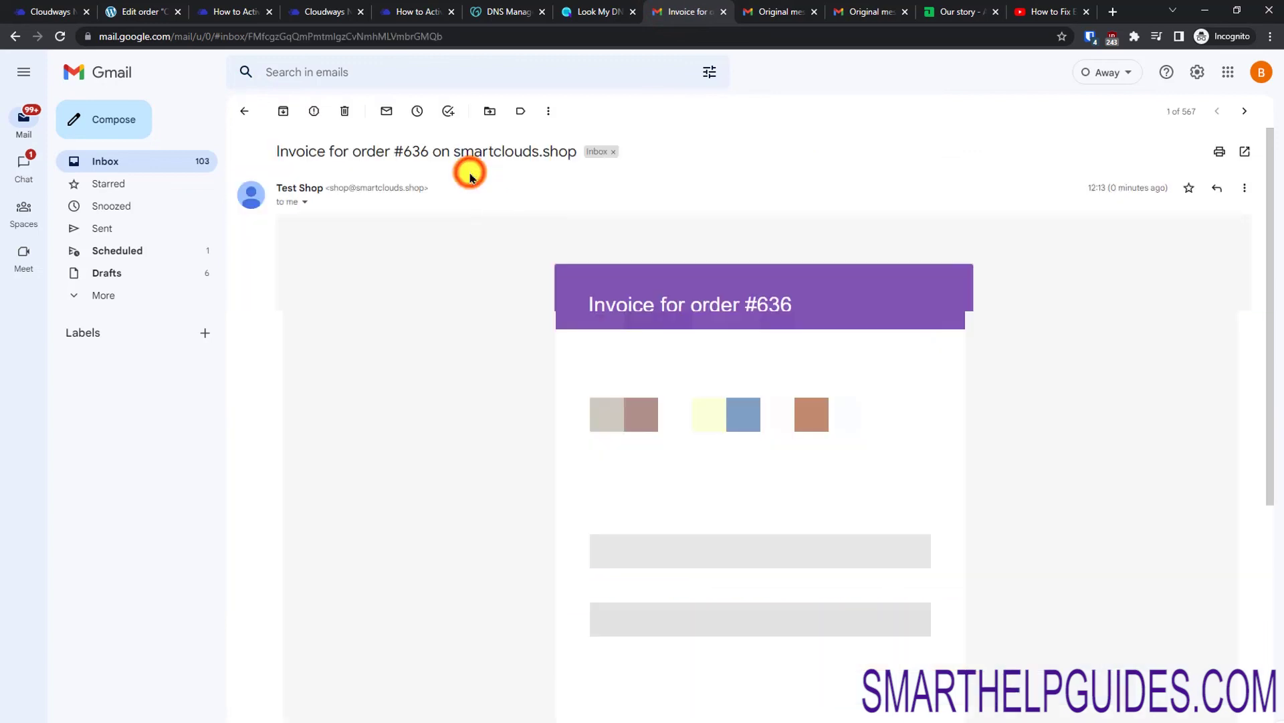